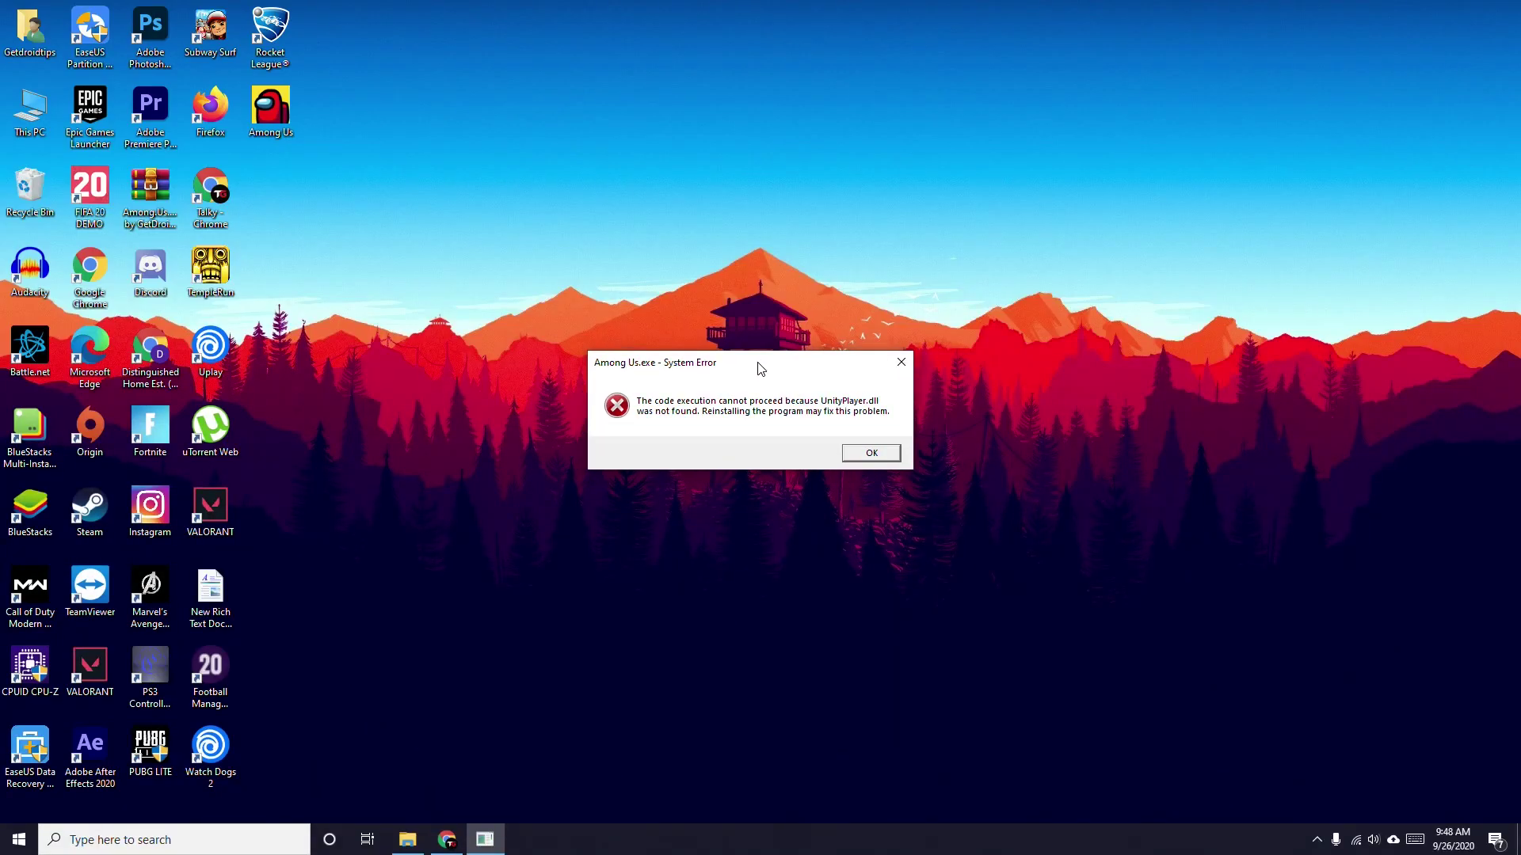
# Dismiss the Among Us system error and open the Among.Us.v2020.9.9s game folder in Downloads to inspect the application files.
pyautogui.click(871, 453)
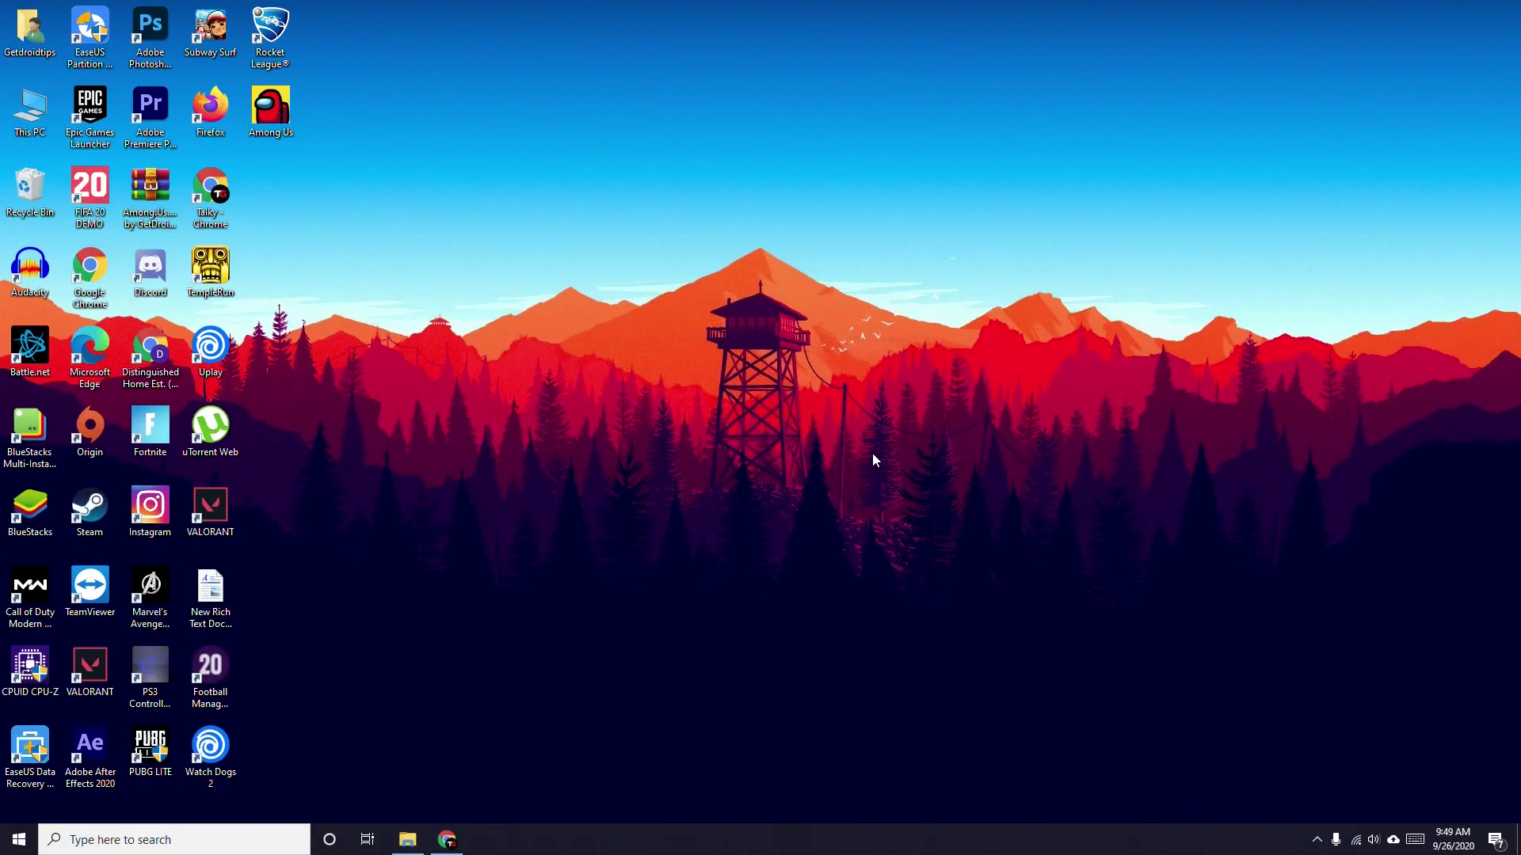
pyautogui.rightClick(718, 335)
pyautogui.click(760, 403)
pyautogui.click(416, 833)
pyautogui.click(522, 486)
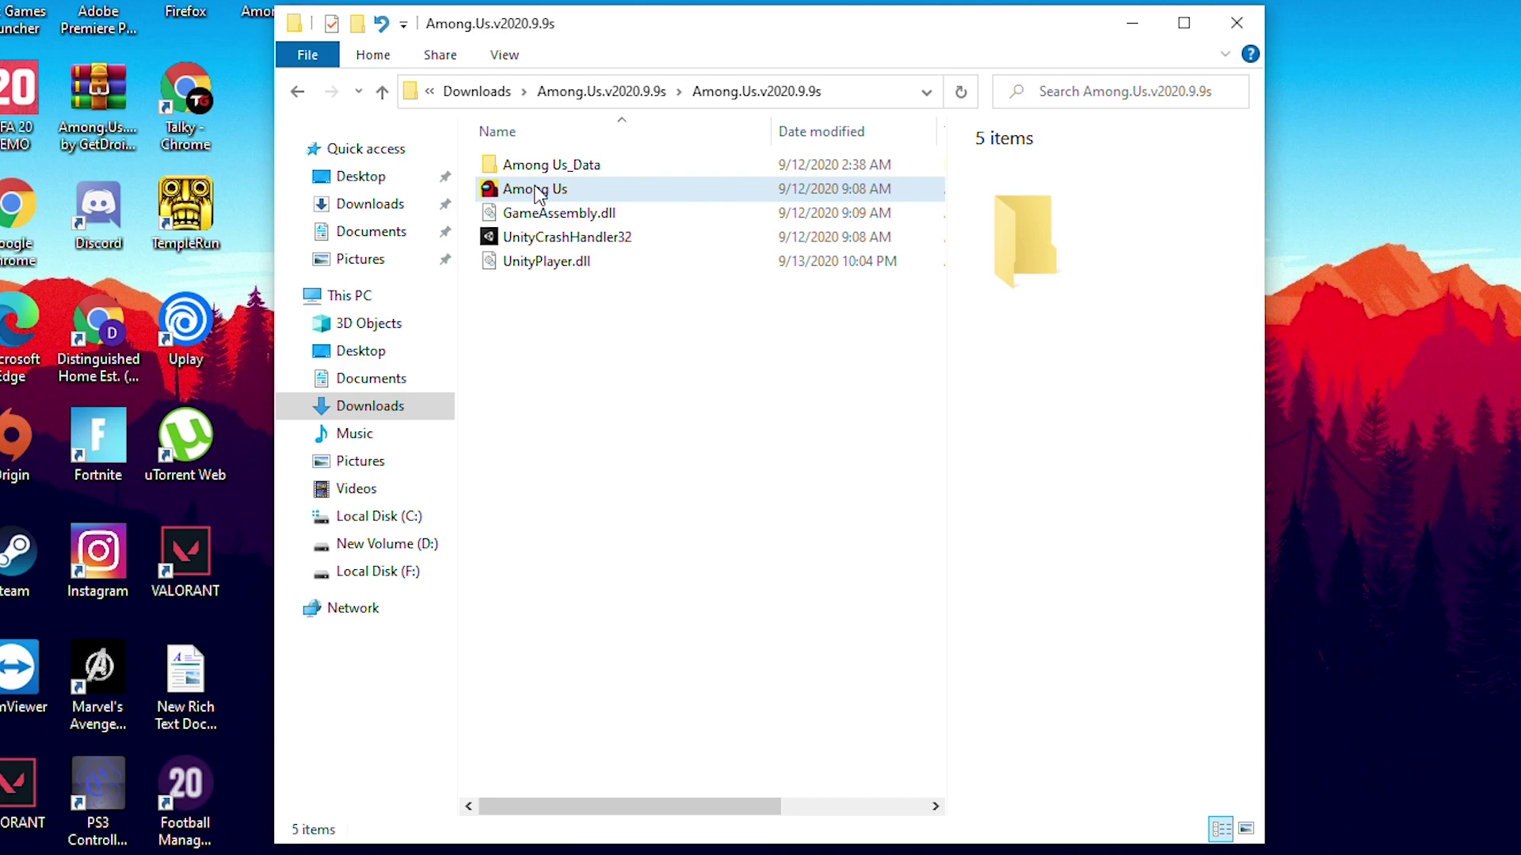
pyautogui.click(538, 194)
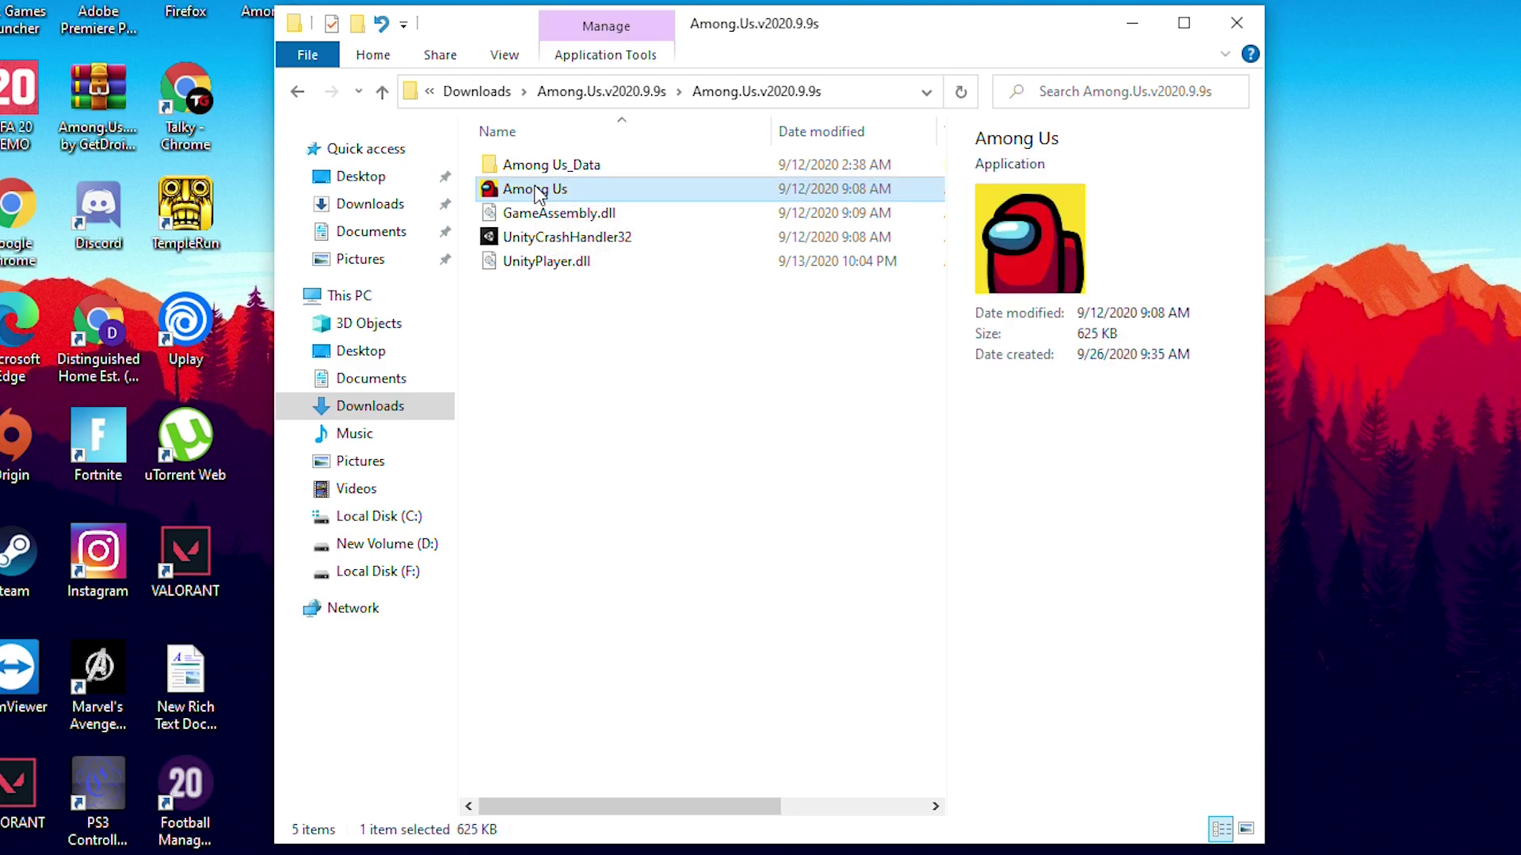
pyautogui.click(582, 213)
pyautogui.click(558, 321)
pyautogui.click(515, 191)
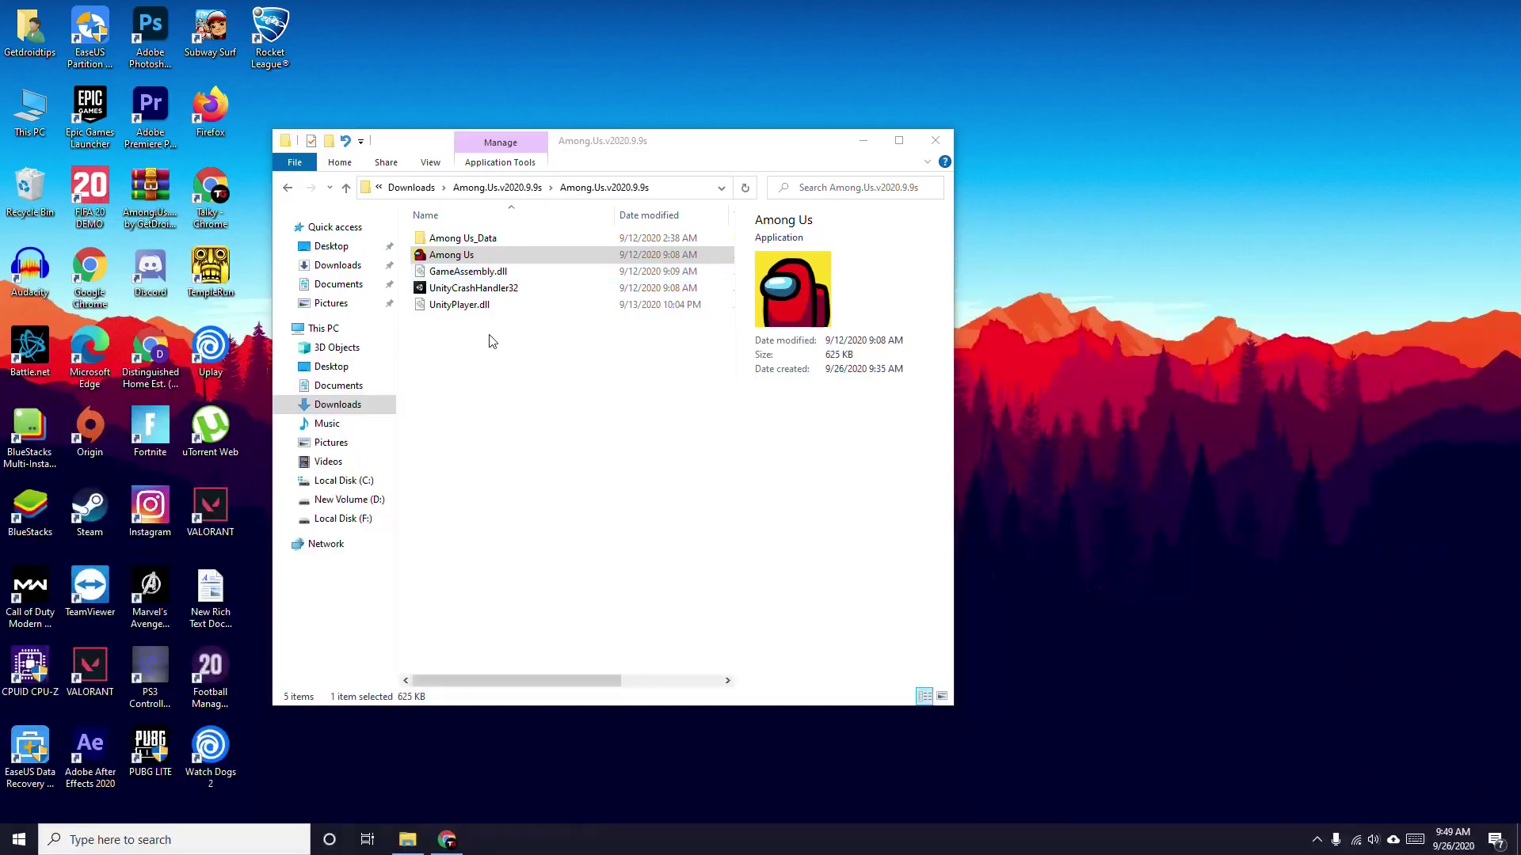
pyautogui.click(626, 375)
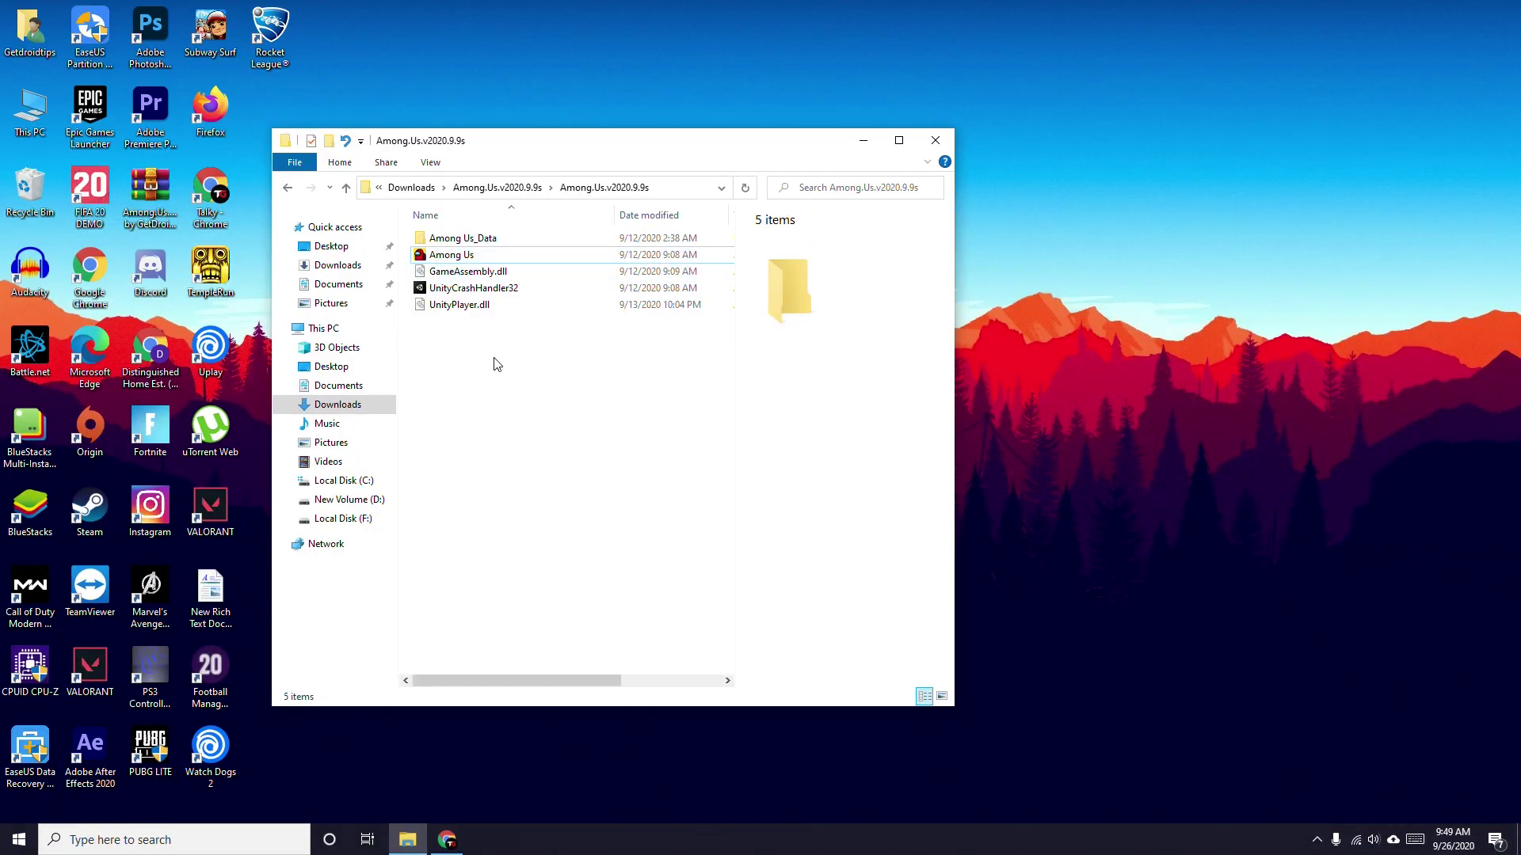
# Try launching the Among Us application after moving it from the game folder to the desktop, and return it to the folder.
pyautogui.click(451, 259)
pyautogui.moveTo(448, 130); pyautogui.dragTo(445, 102)
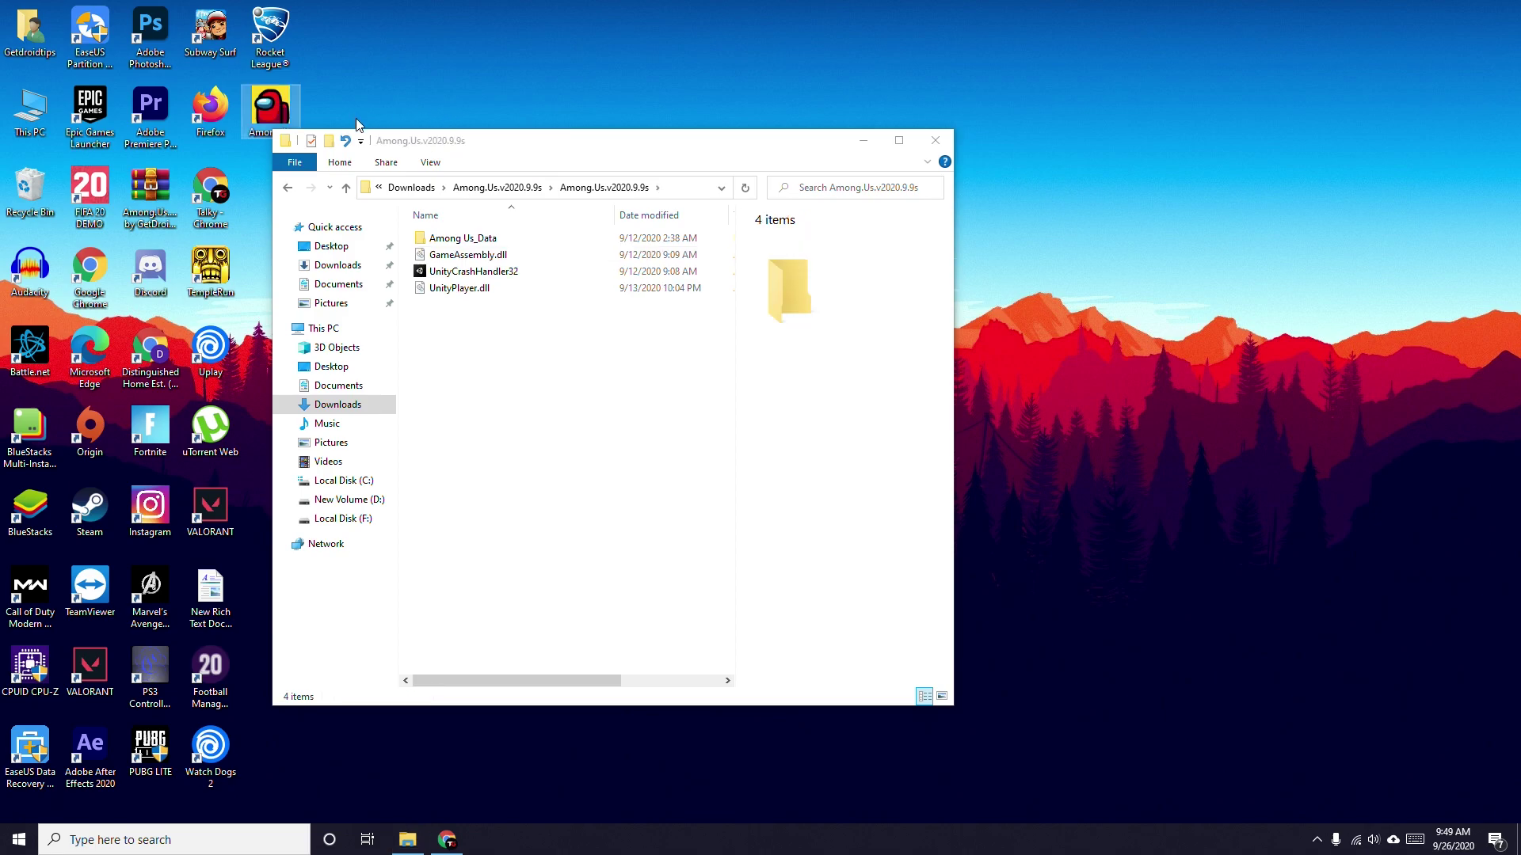
pyautogui.doubleClick(270, 110)
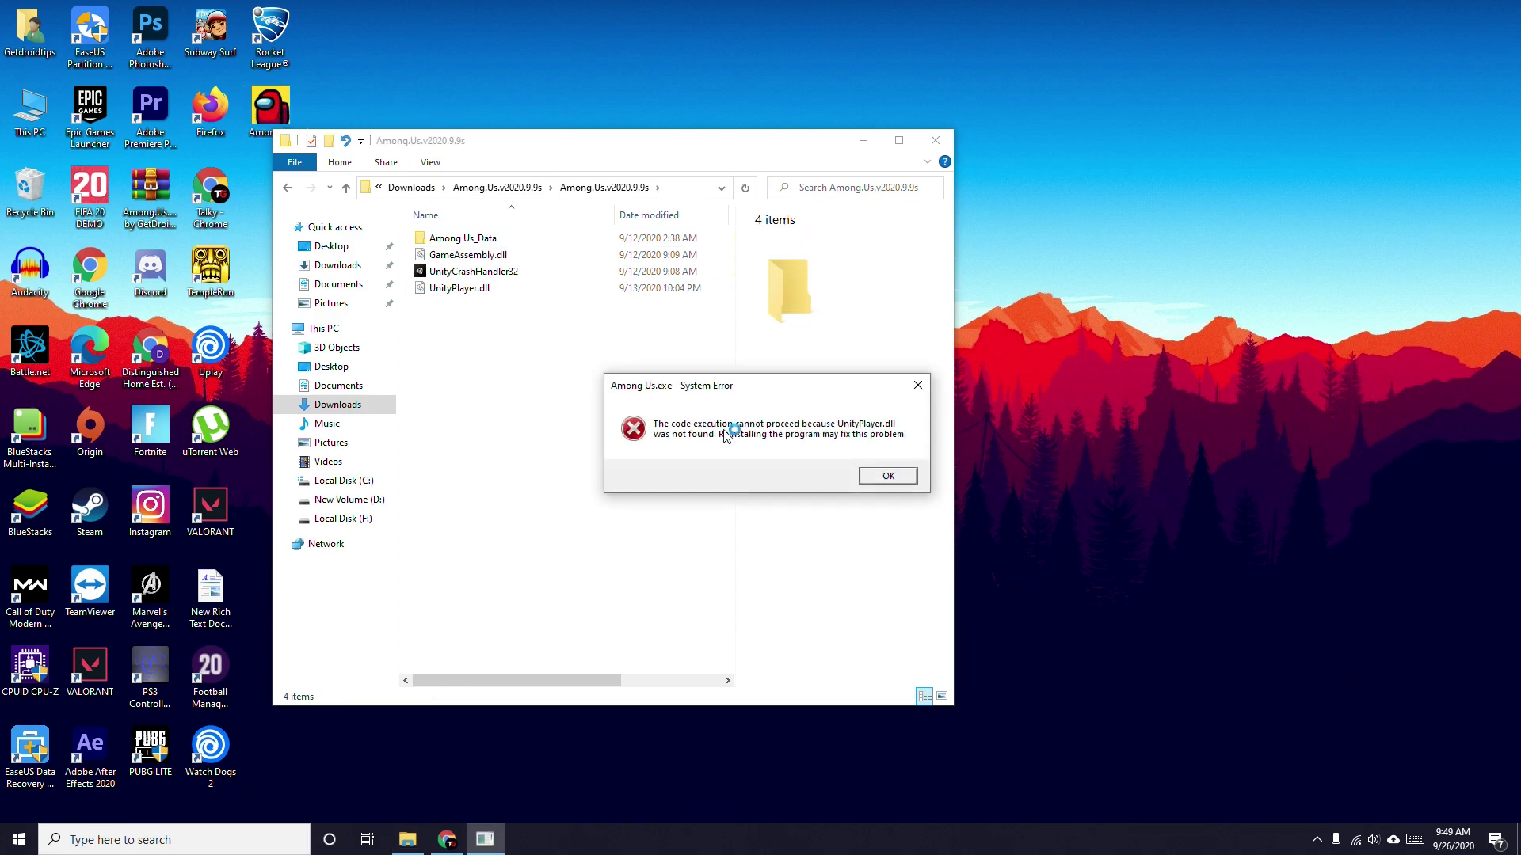
pyautogui.click(887, 476)
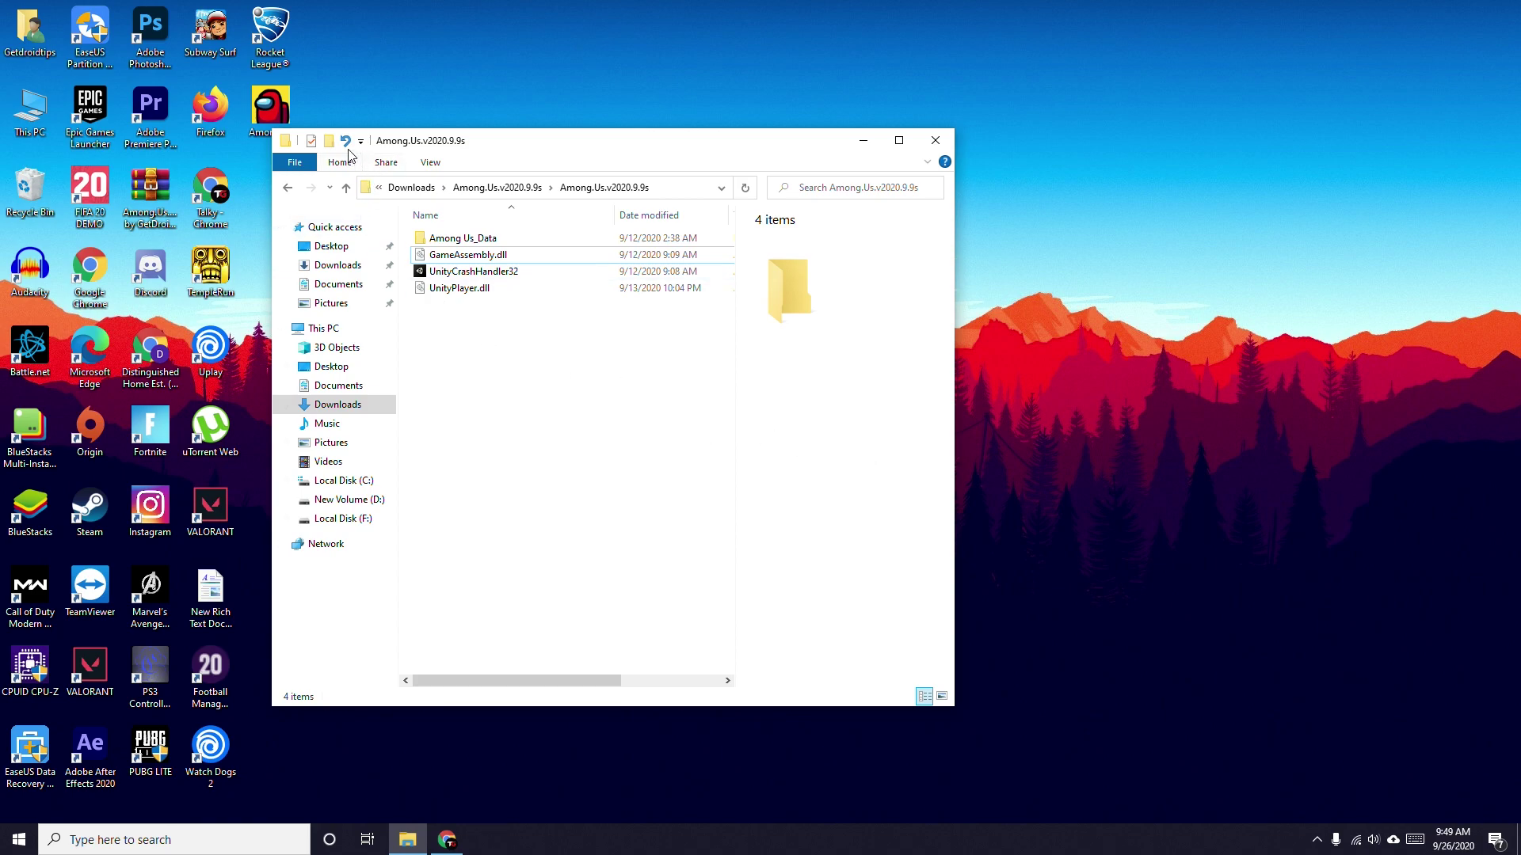
pyautogui.hotkey('ctrl', 'v')
# Create a desktop shortcut to the Among Us application in the game folder.
pyautogui.click(448, 305)
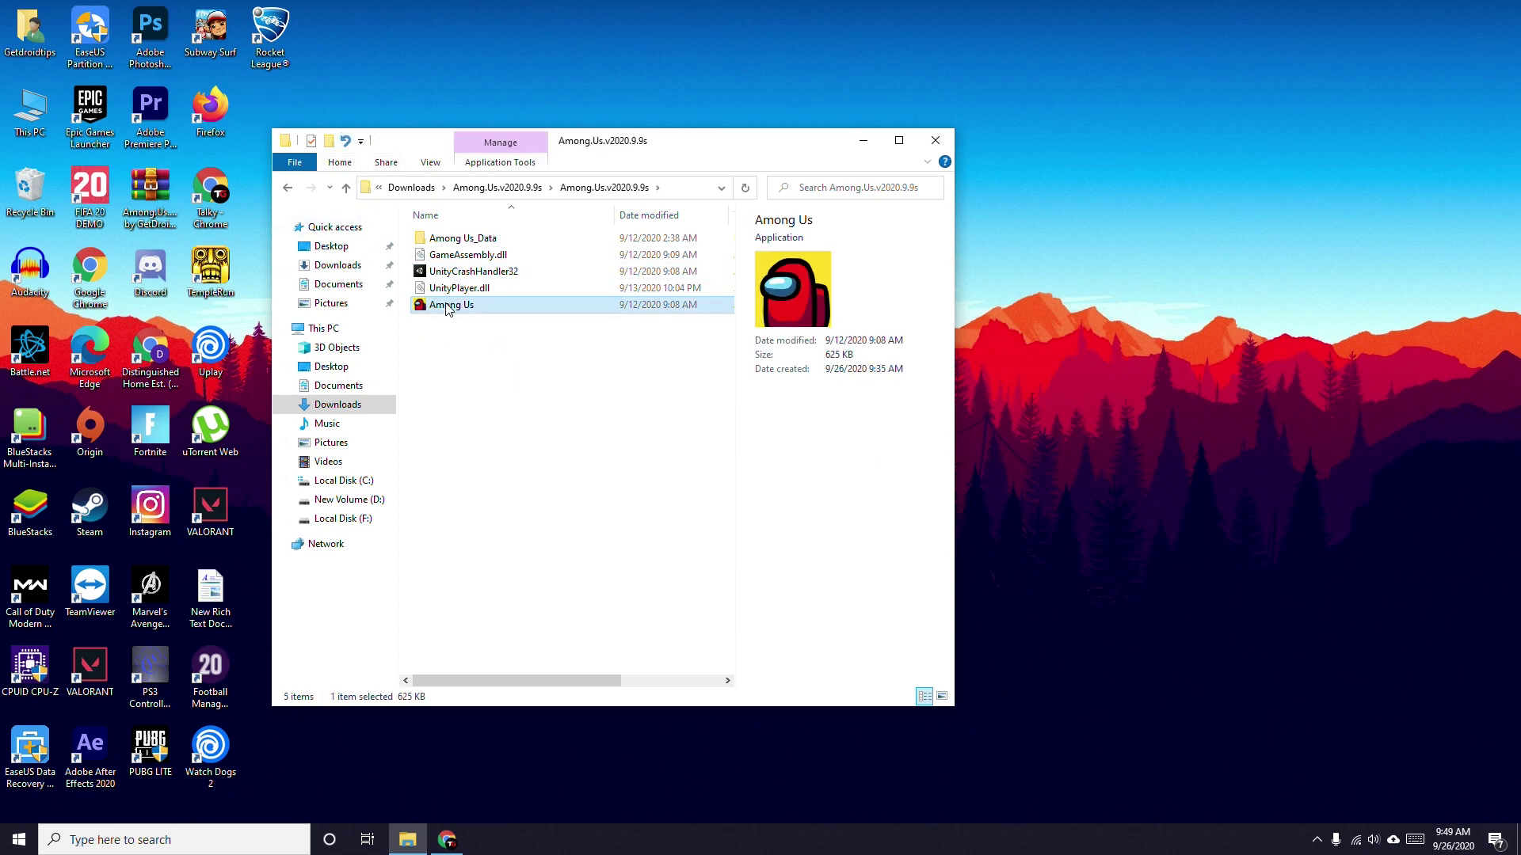
pyautogui.rightClick(449, 309)
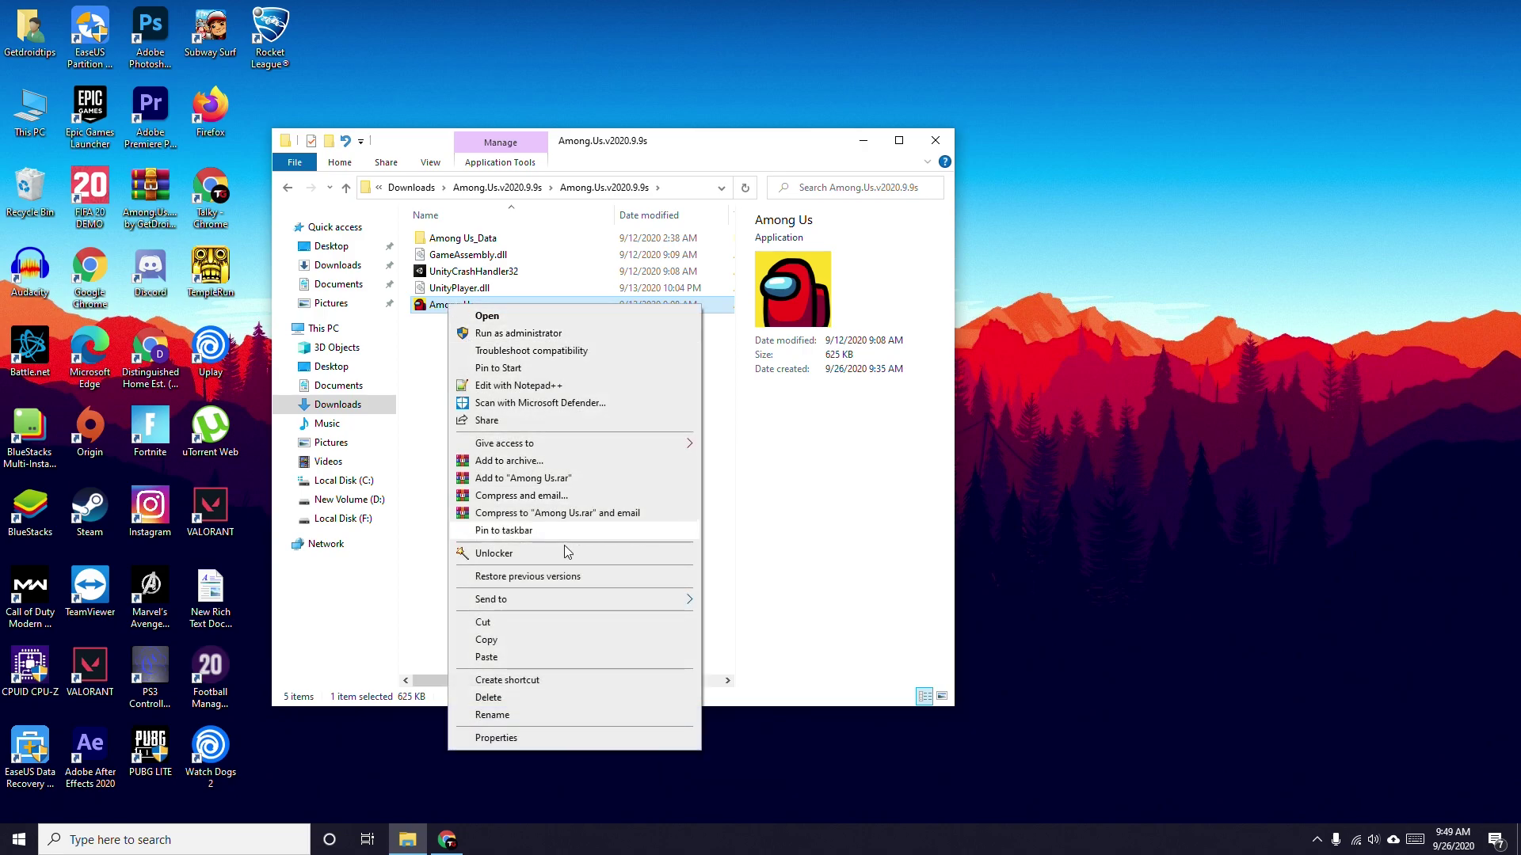
pyautogui.moveTo(678, 606)
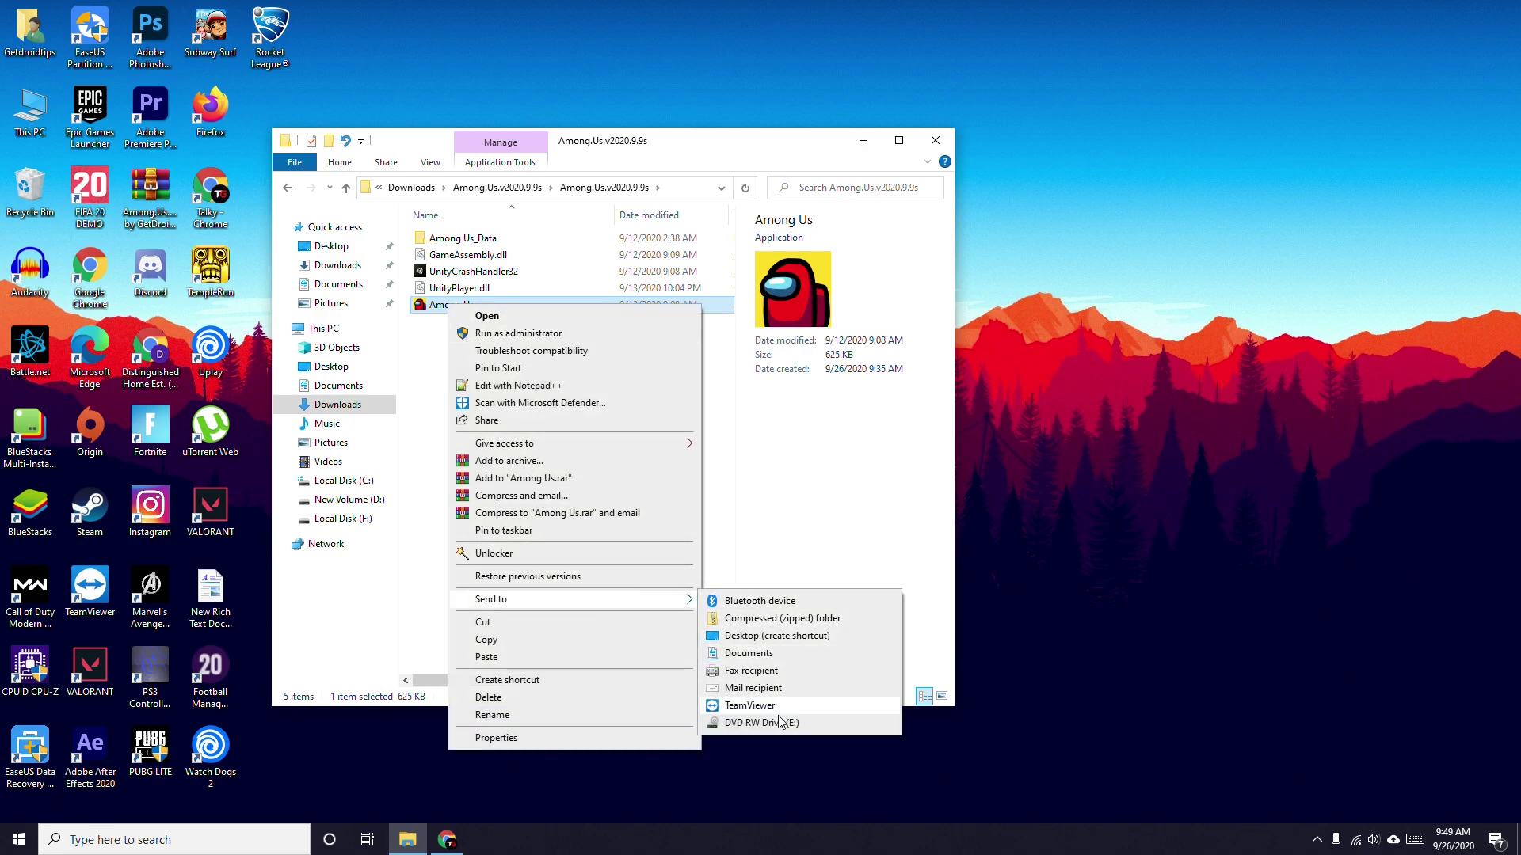
pyautogui.click(769, 639)
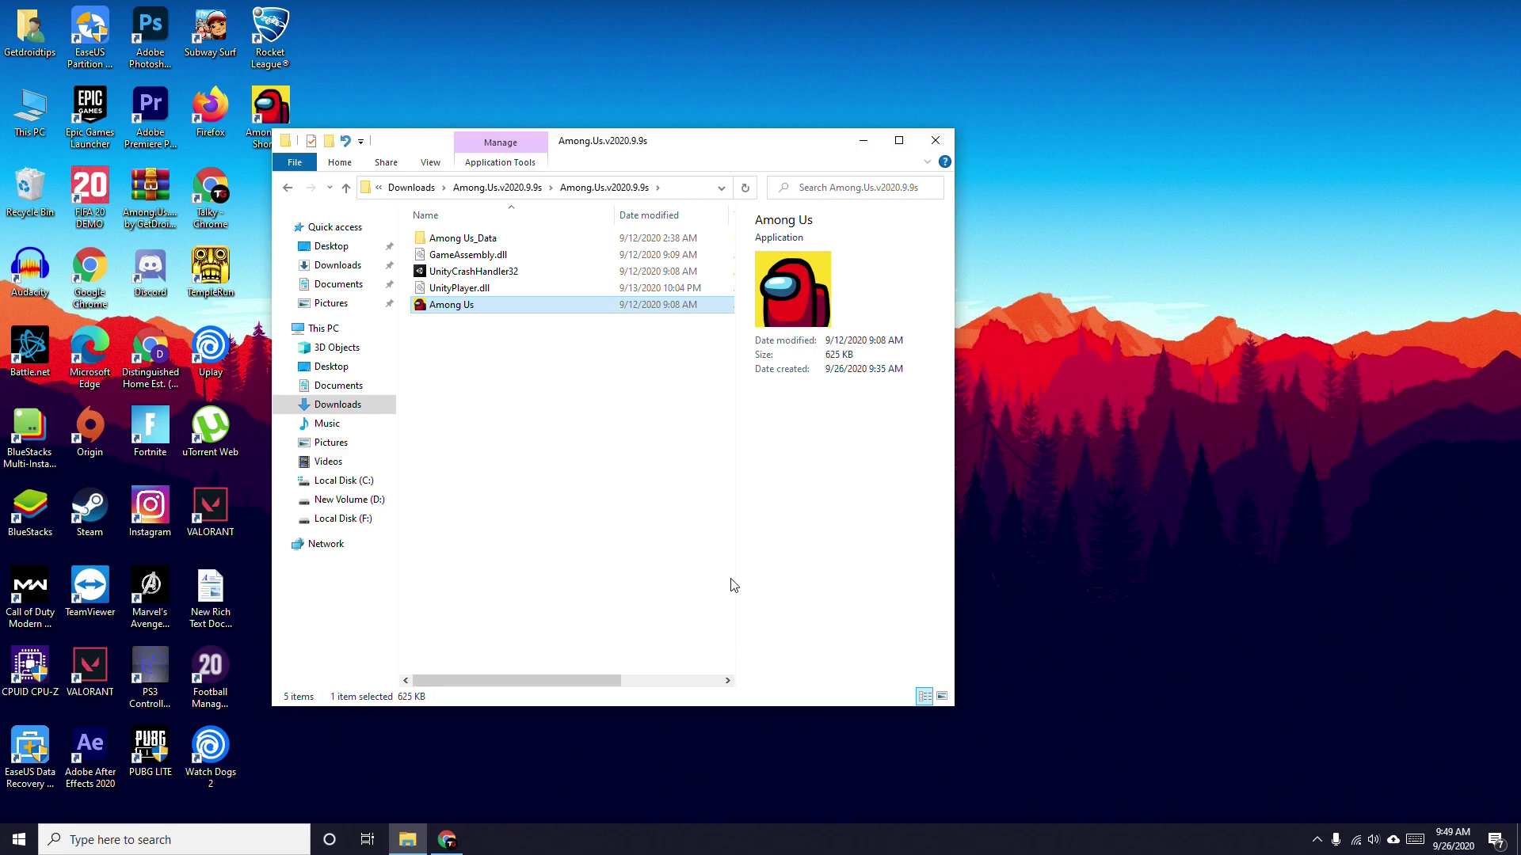
# Launch Among Us from its desktop shortcut to test it, and exit the game.
pyautogui.doubleClick(280, 109)
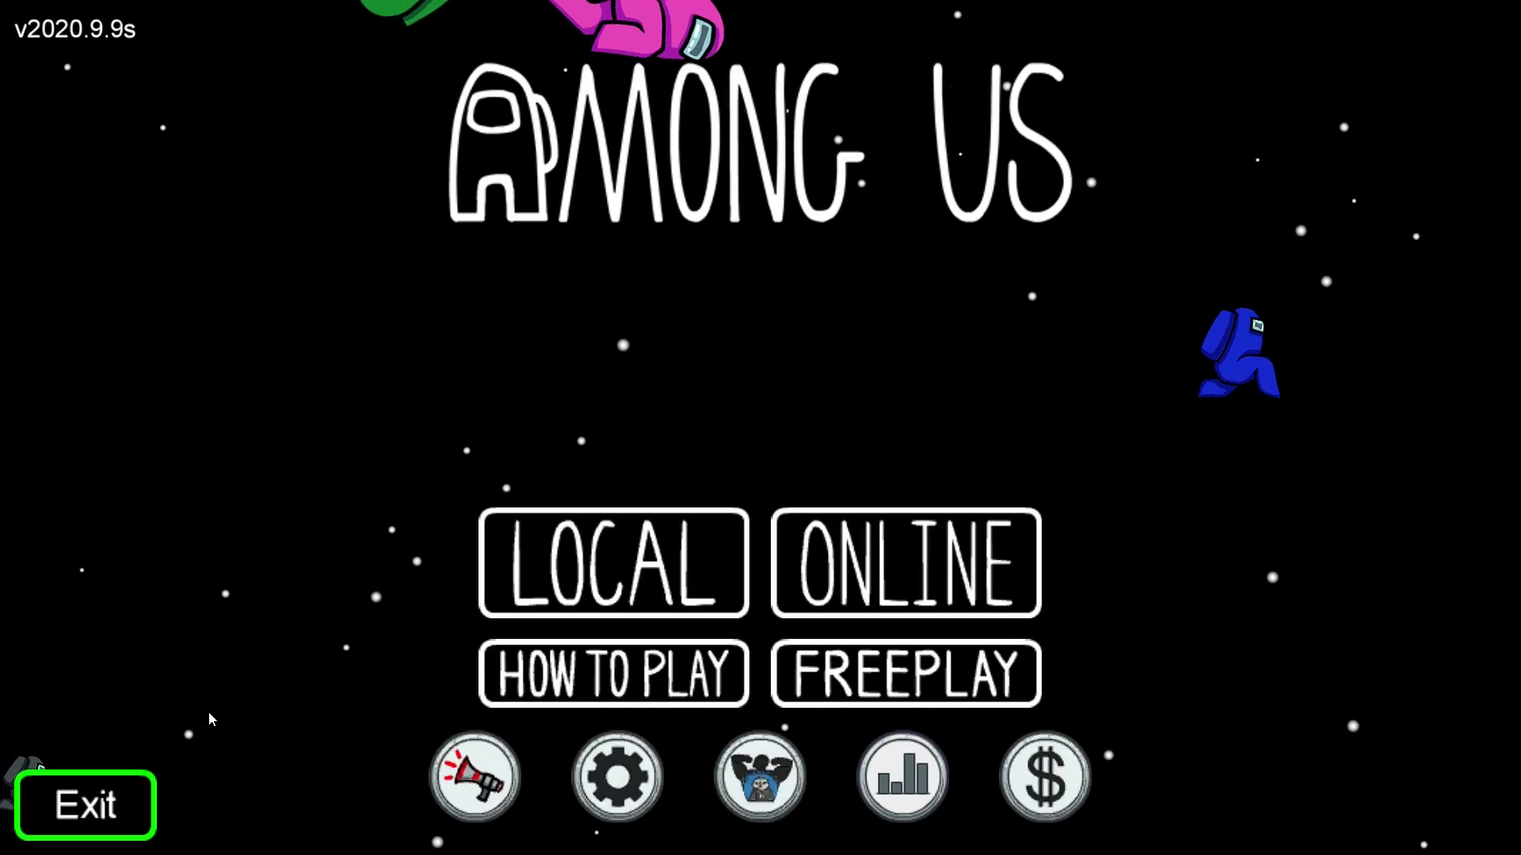
pyautogui.hotkey('alt', 'F4')
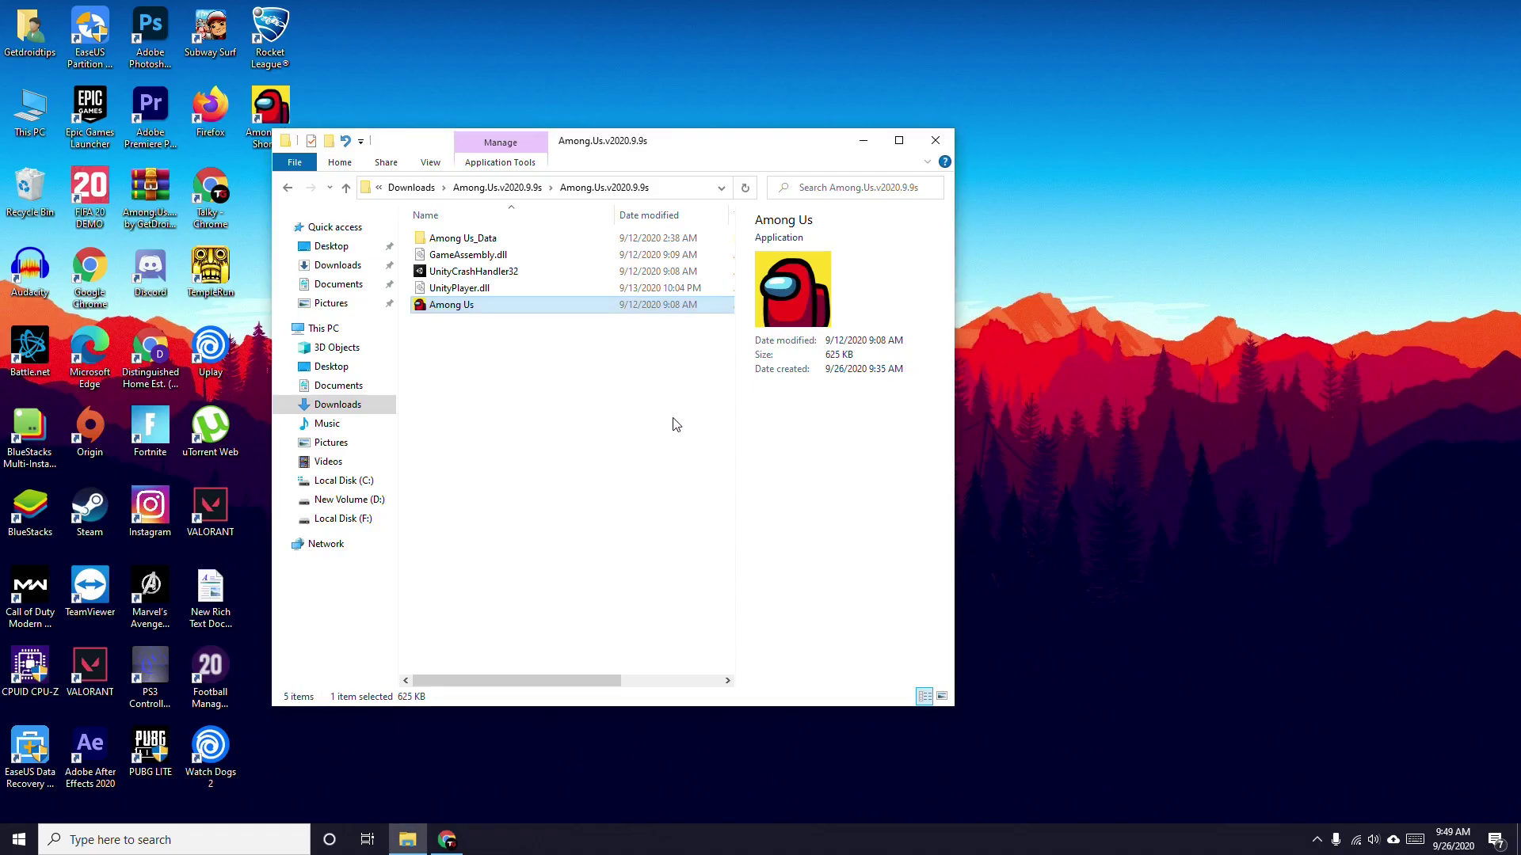
pyautogui.click(489, 350)
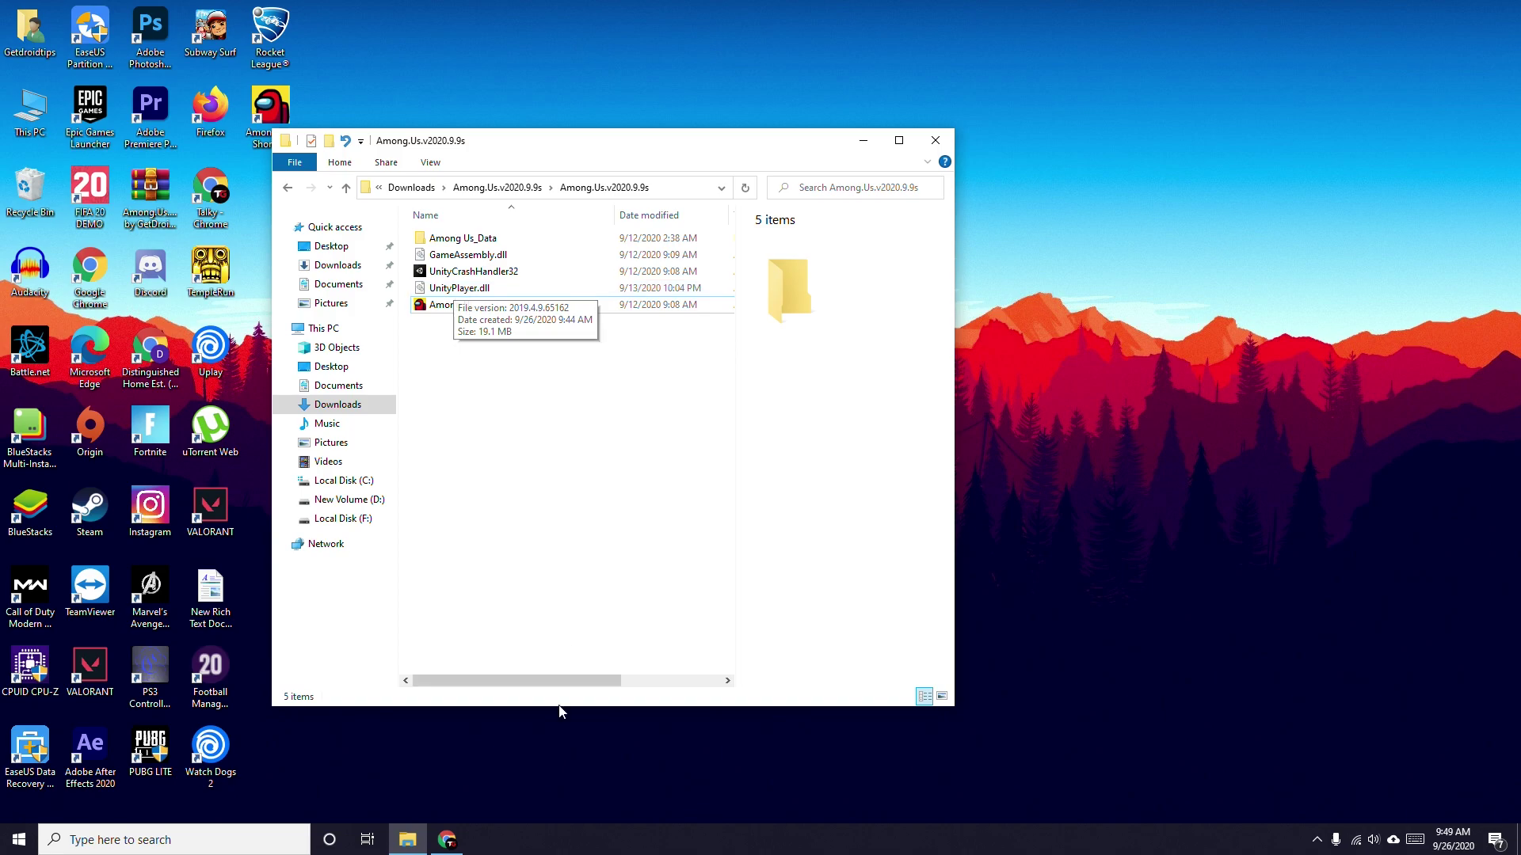
# Switch to Chrome and examine the droidfilehost.com download page for UnityPlayer Official.rar.
pyautogui.click(448, 840)
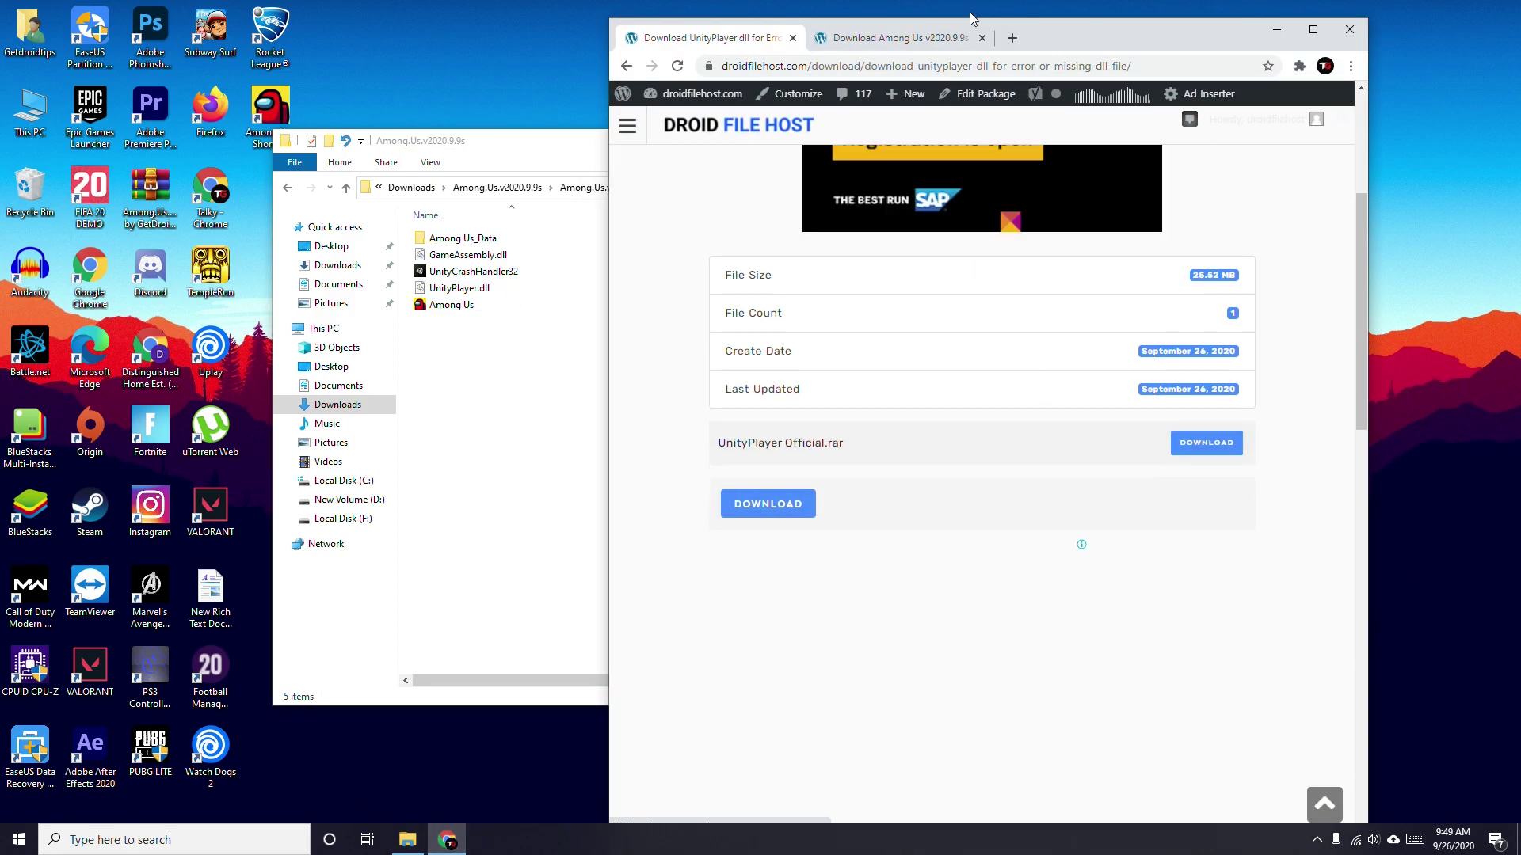
pyautogui.scroll(4, 981, 361)
pyautogui.moveTo(820, 183); pyautogui.dragTo(1016, 177)
pyautogui.click(1088, 181)
pyautogui.scroll(-3, 1081, 190)
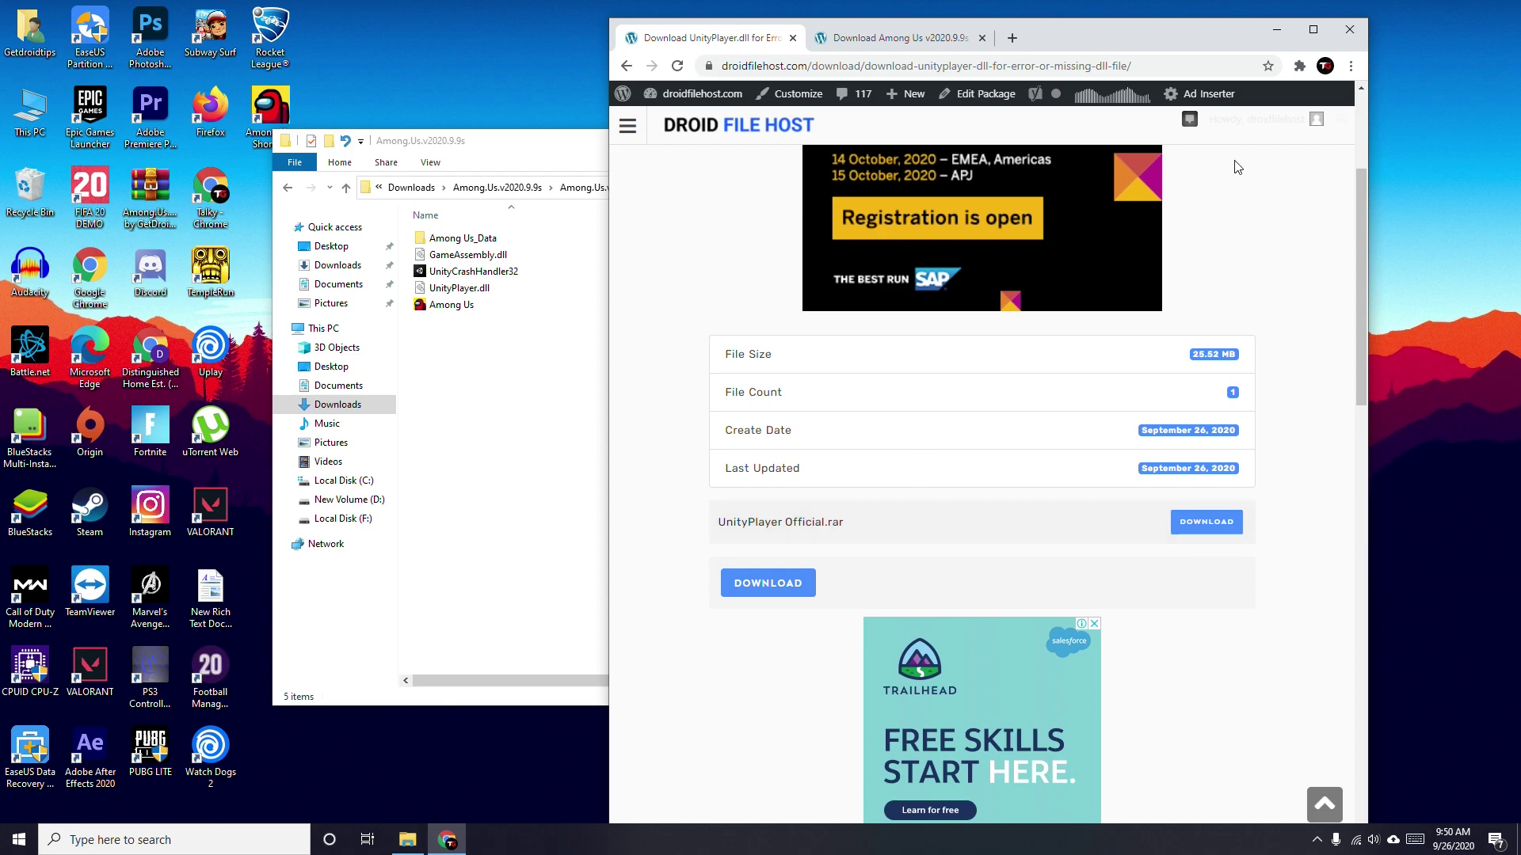
pyautogui.click(1276, 30)
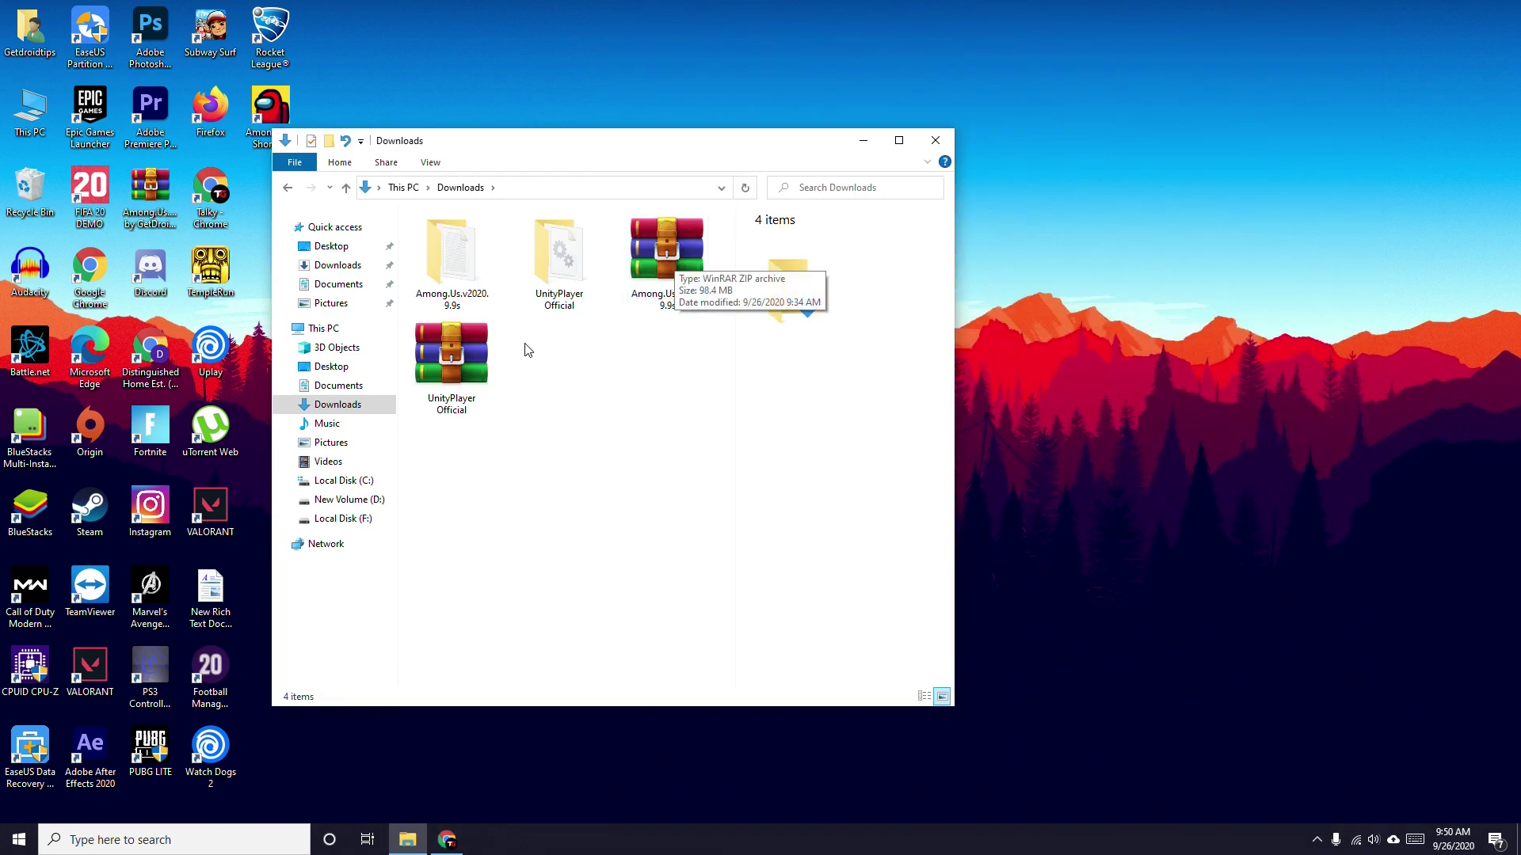
# Extract the UnityPlayer Official archive in Downloads into its UnityPlayer Official folder.
pyautogui.click(445, 345)
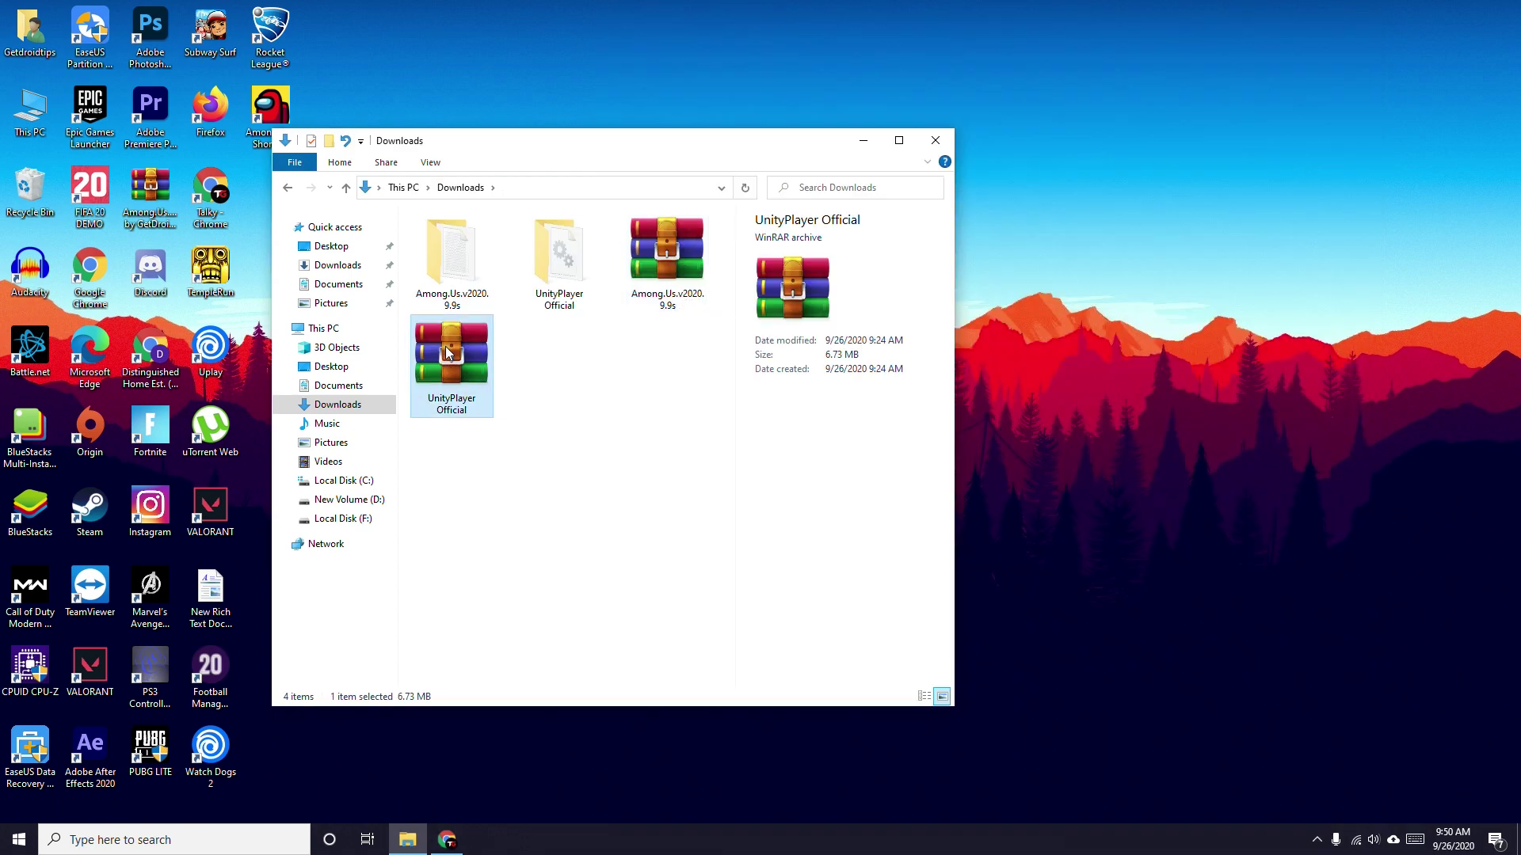
pyautogui.rightClick(445, 345)
pyautogui.click(517, 429)
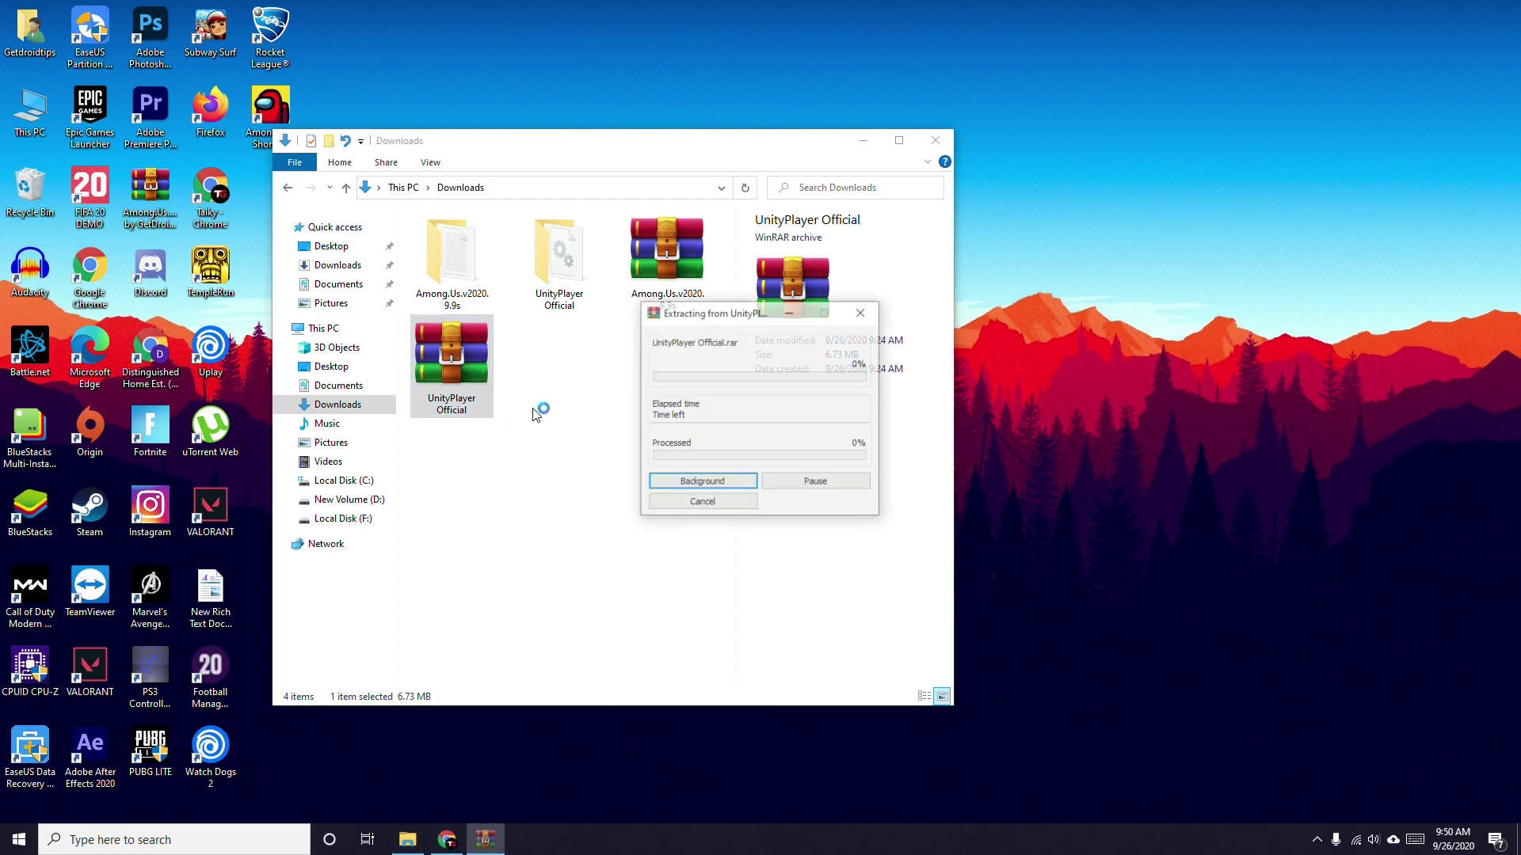
# Copy UnityPlayer.dll from the extracted UnityPlayer Official folder into the inner Among.Us.v2020.9.9s game folder, replacing the existing file.
pyautogui.doubleClick(567, 245)
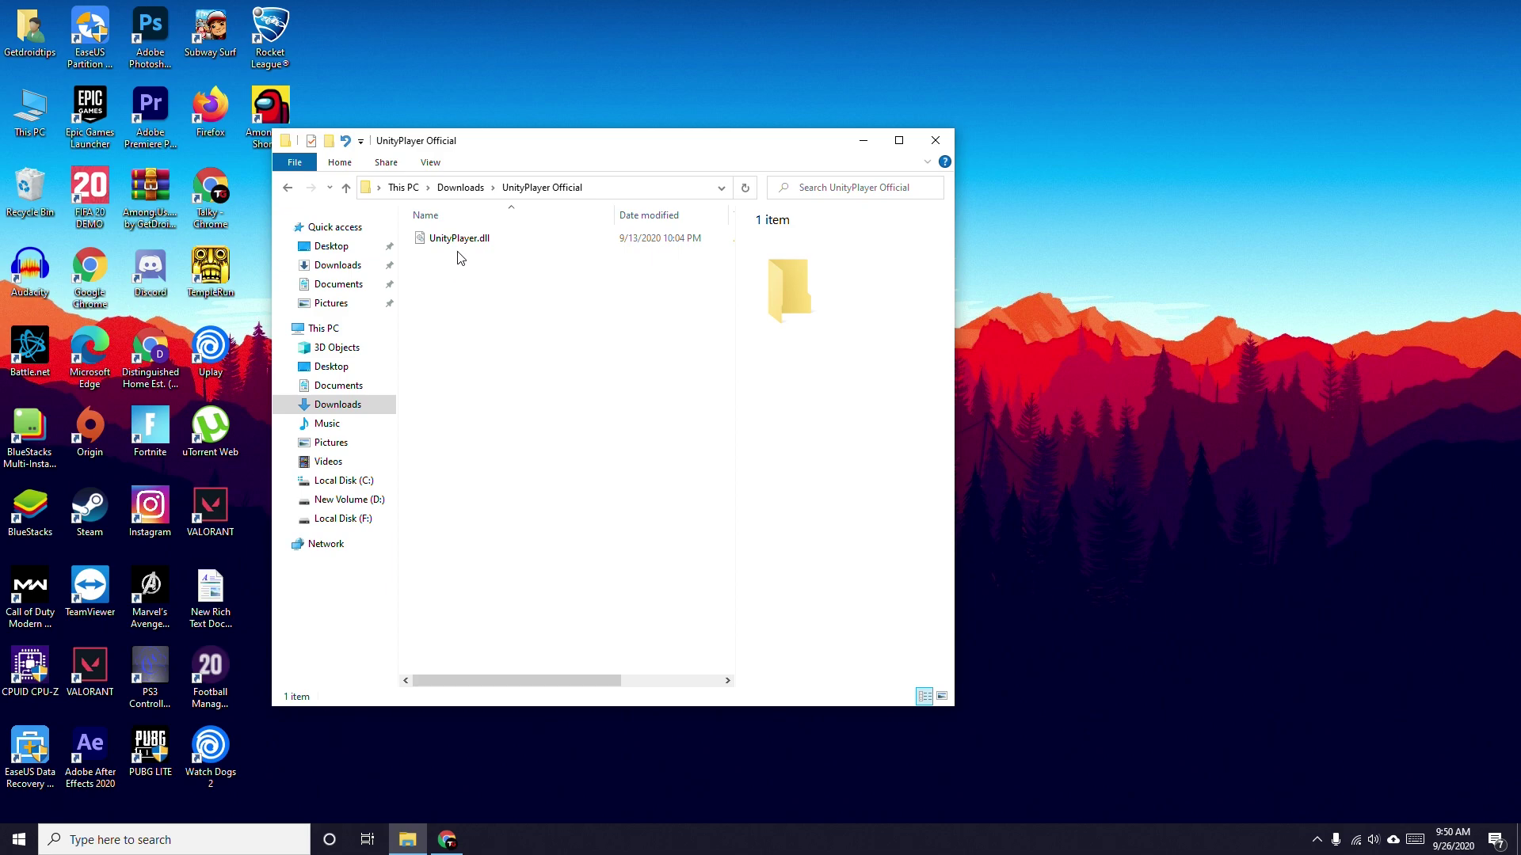
pyautogui.rightClick(462, 238)
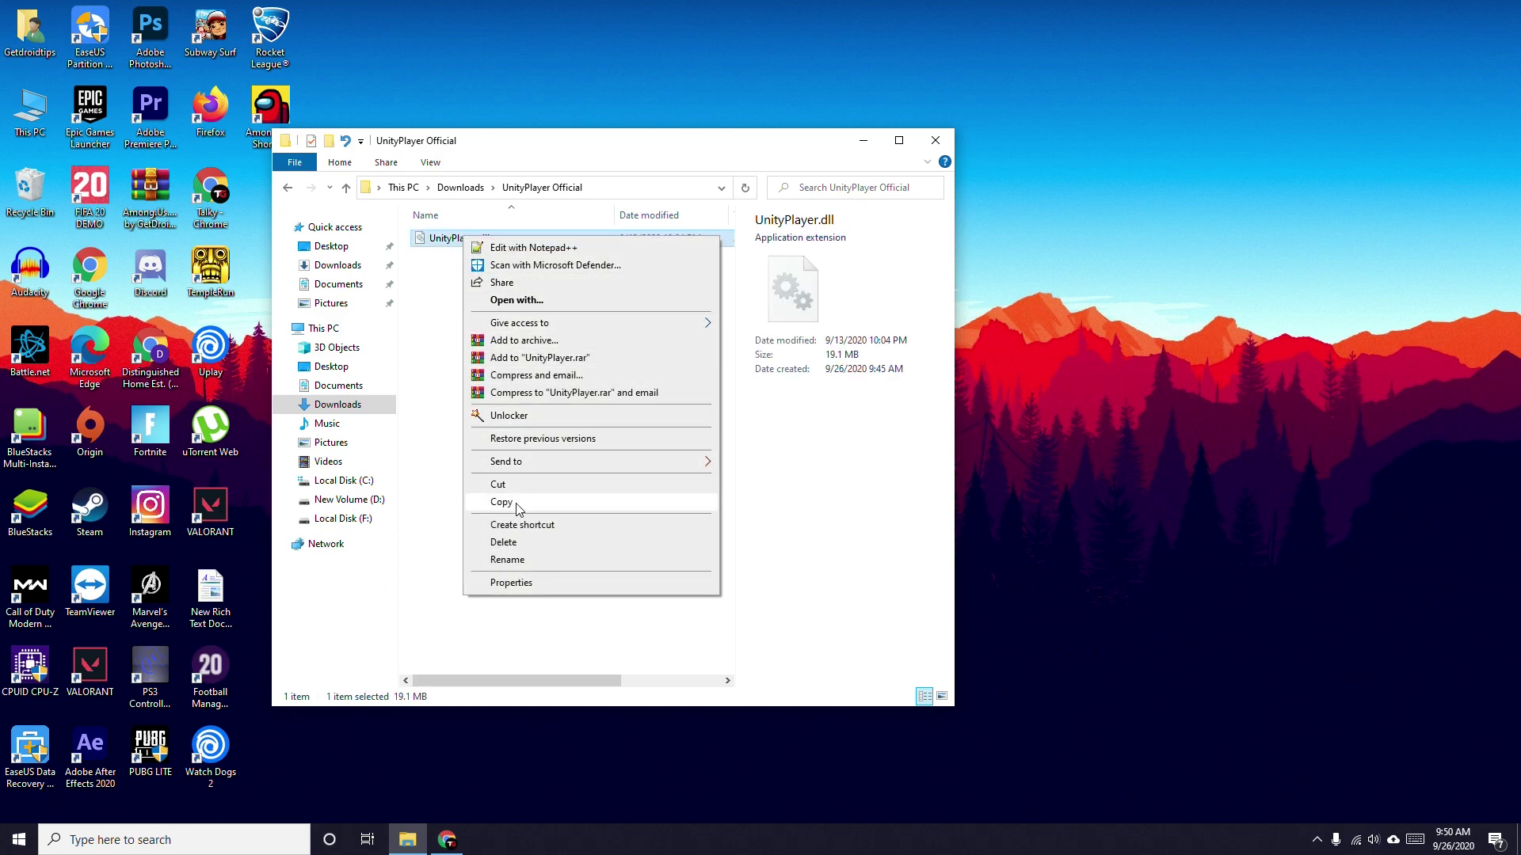
pyautogui.click(516, 508)
pyautogui.click(287, 188)
pyautogui.doubleClick(439, 255)
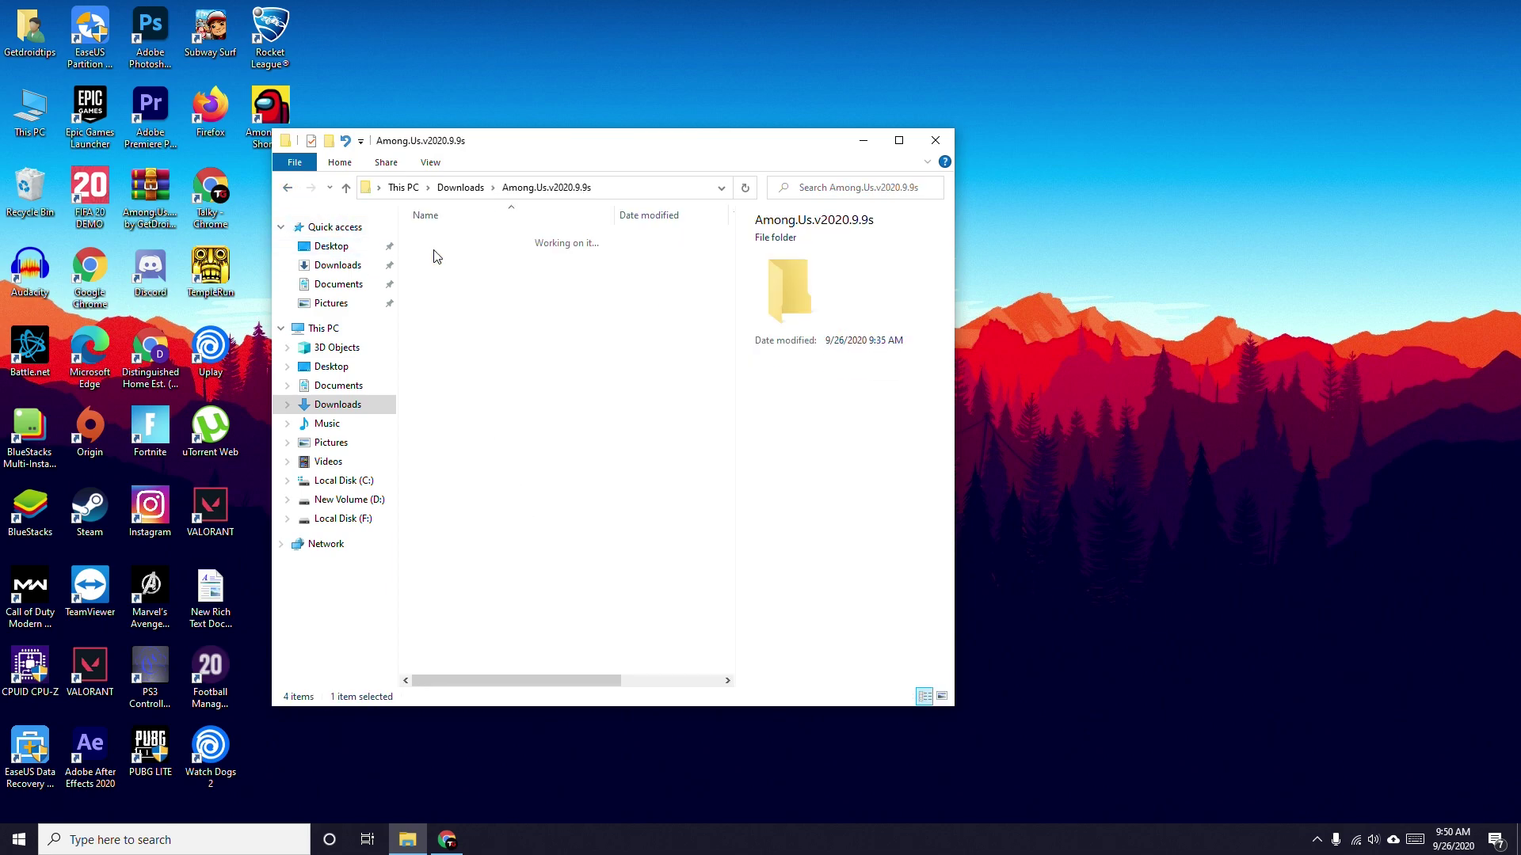
pyautogui.doubleClick(452, 254)
pyautogui.rightClick(474, 356)
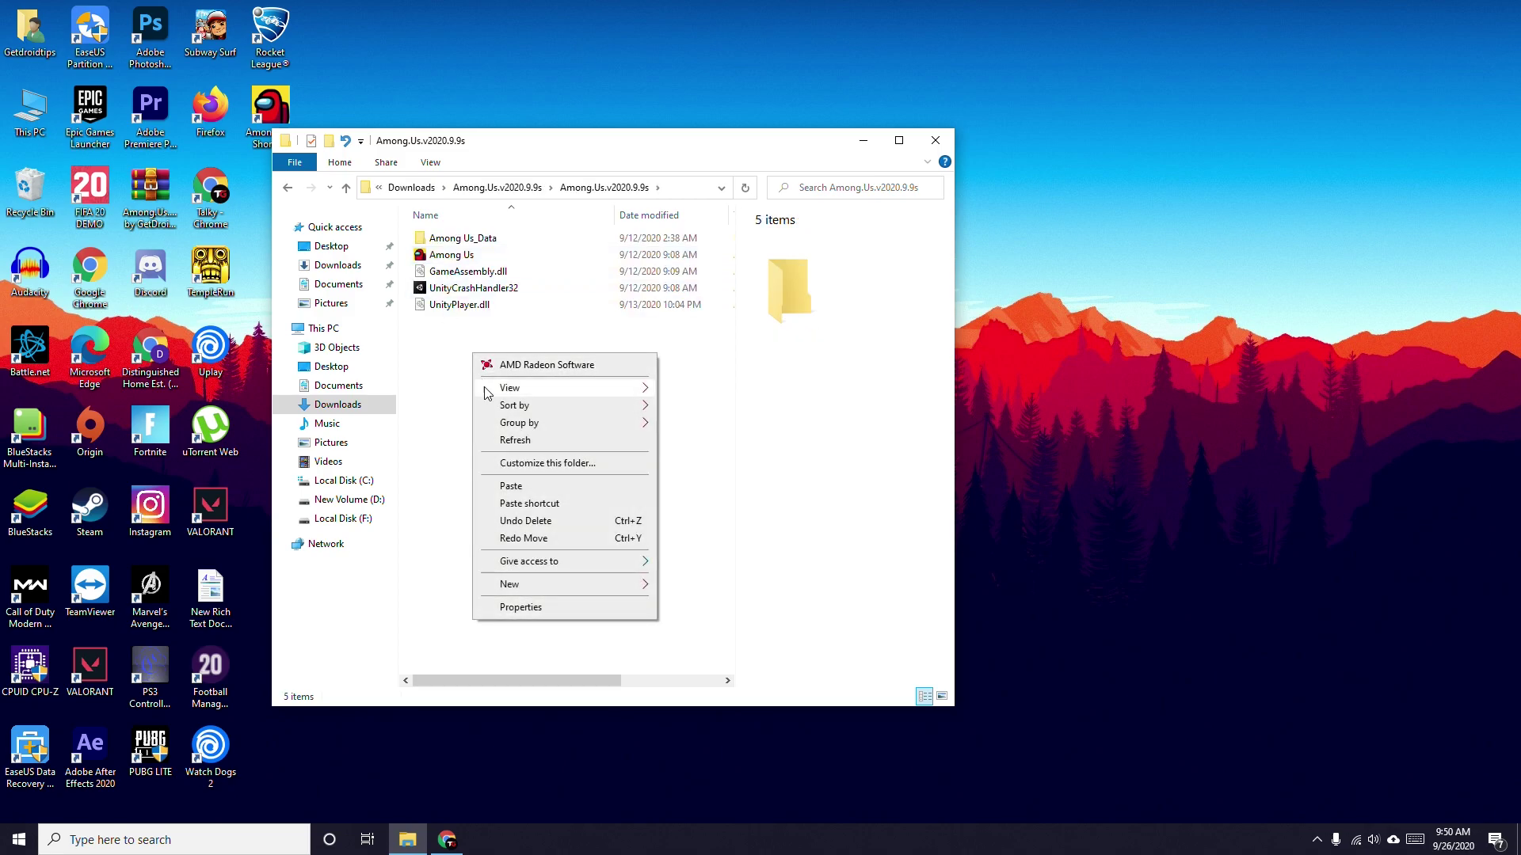
pyautogui.click(521, 486)
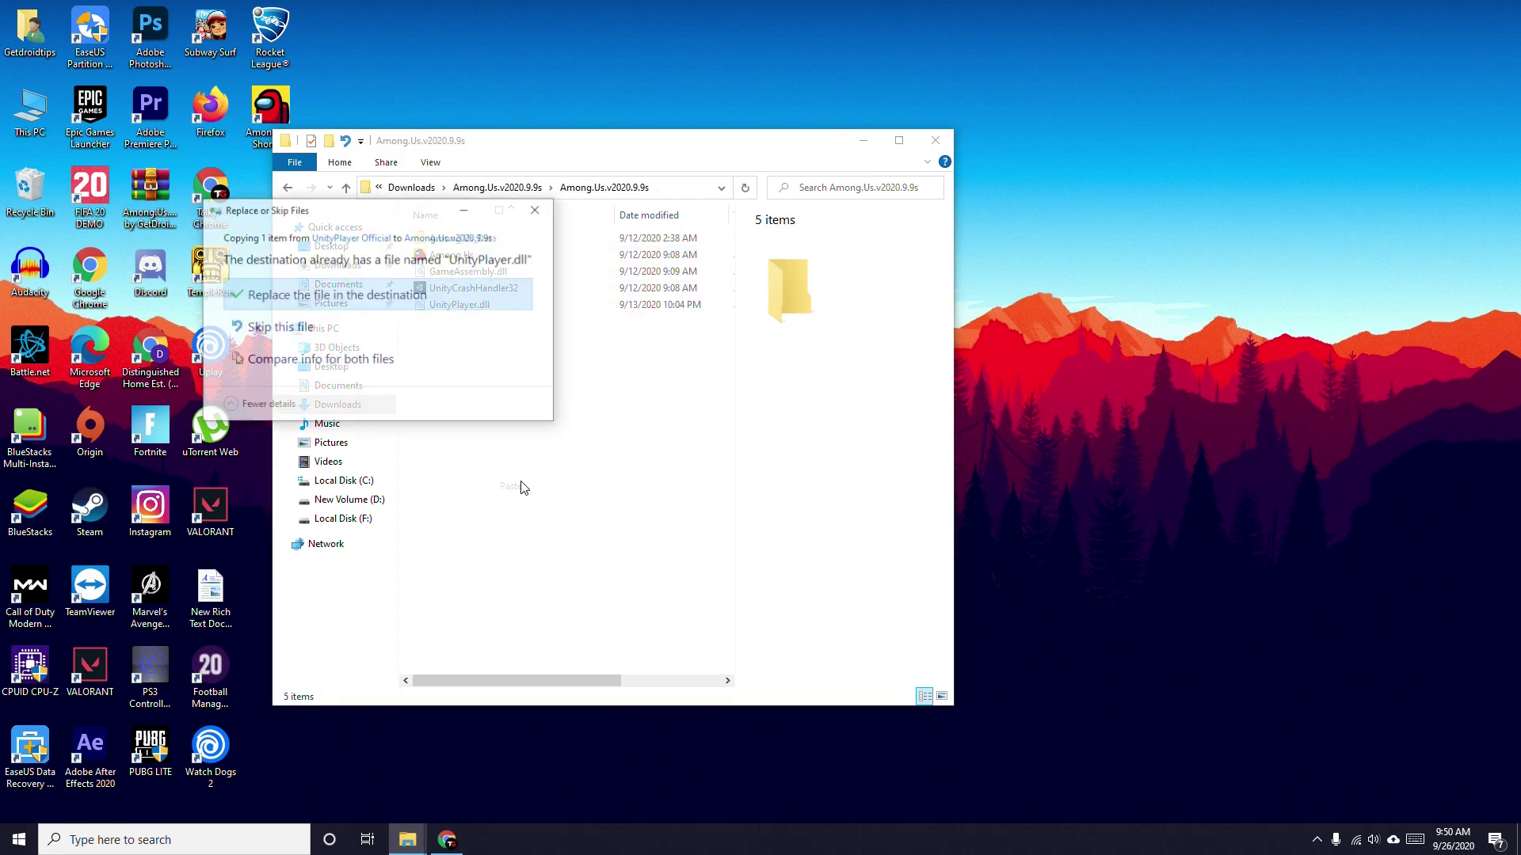
pyautogui.click(363, 292)
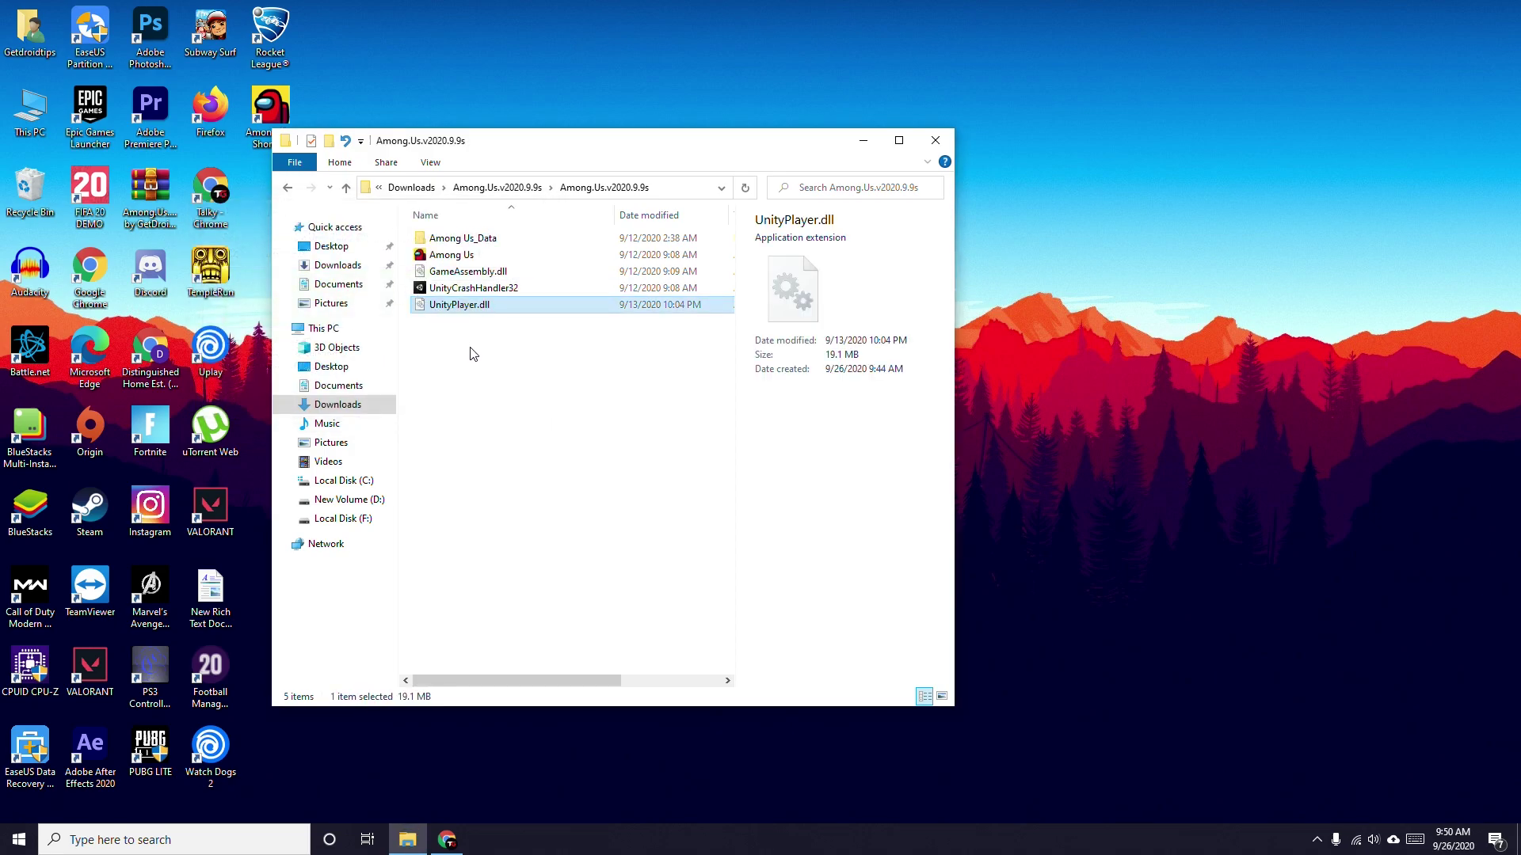
# Launch the Among Us application directly from the game folder to test it, and exit the game.
pyautogui.doubleClick(456, 254)
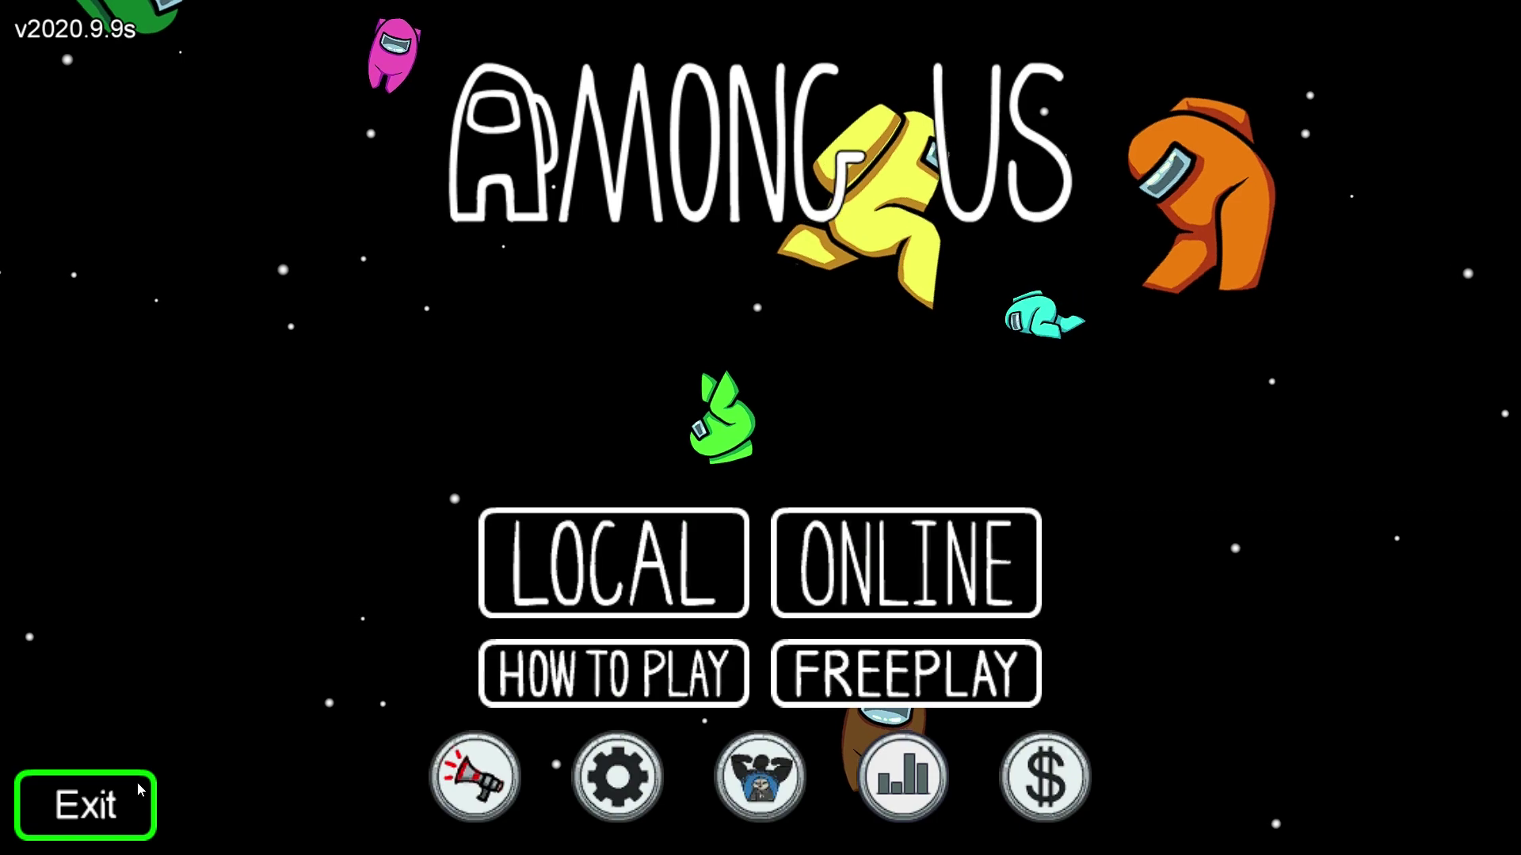
pyautogui.hotkey('alt', 'F4')
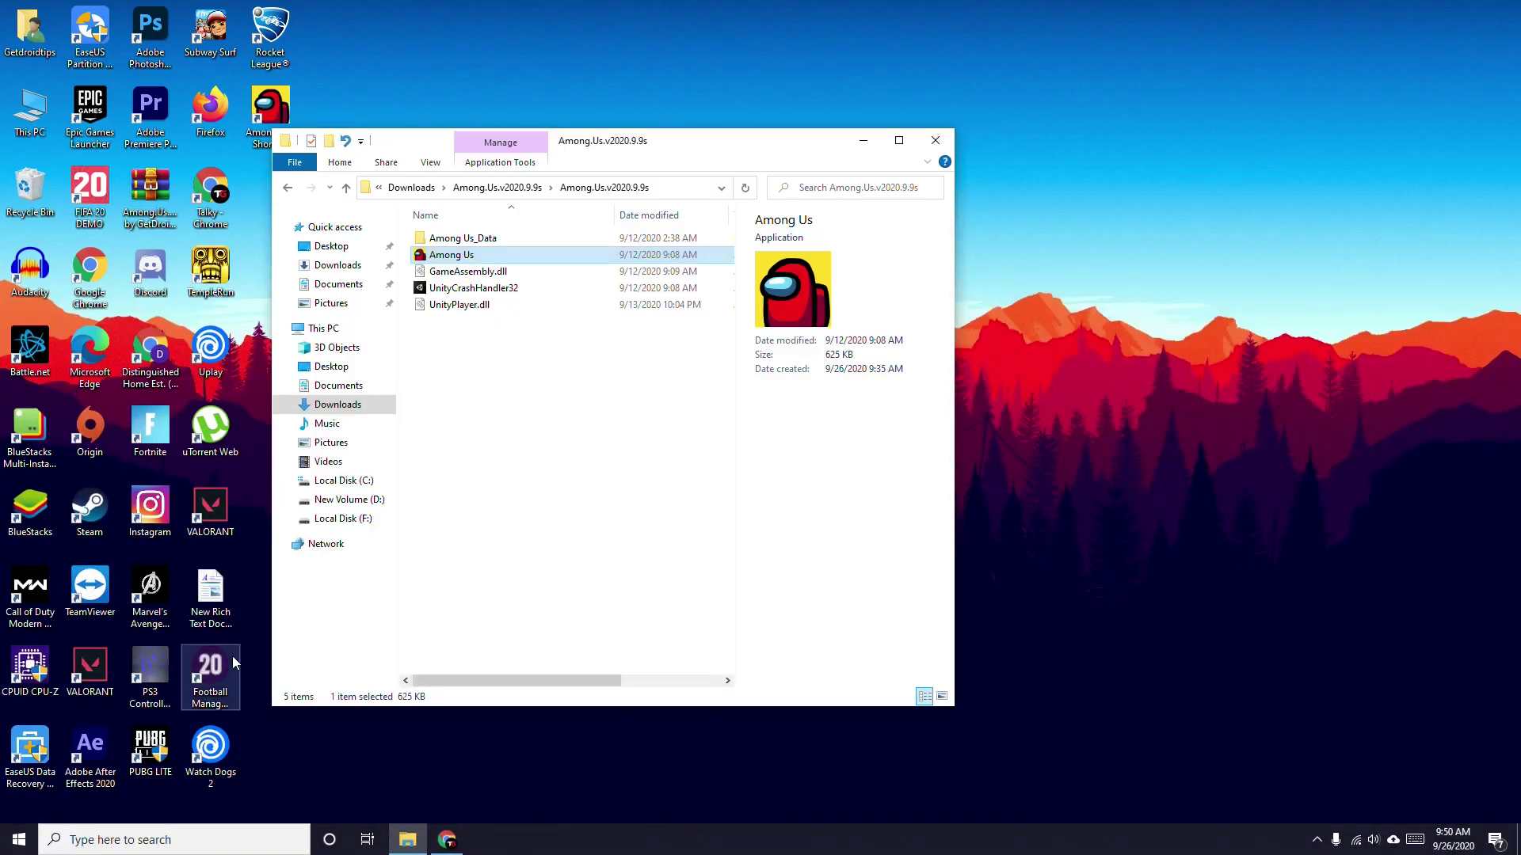
pyautogui.click(498, 400)
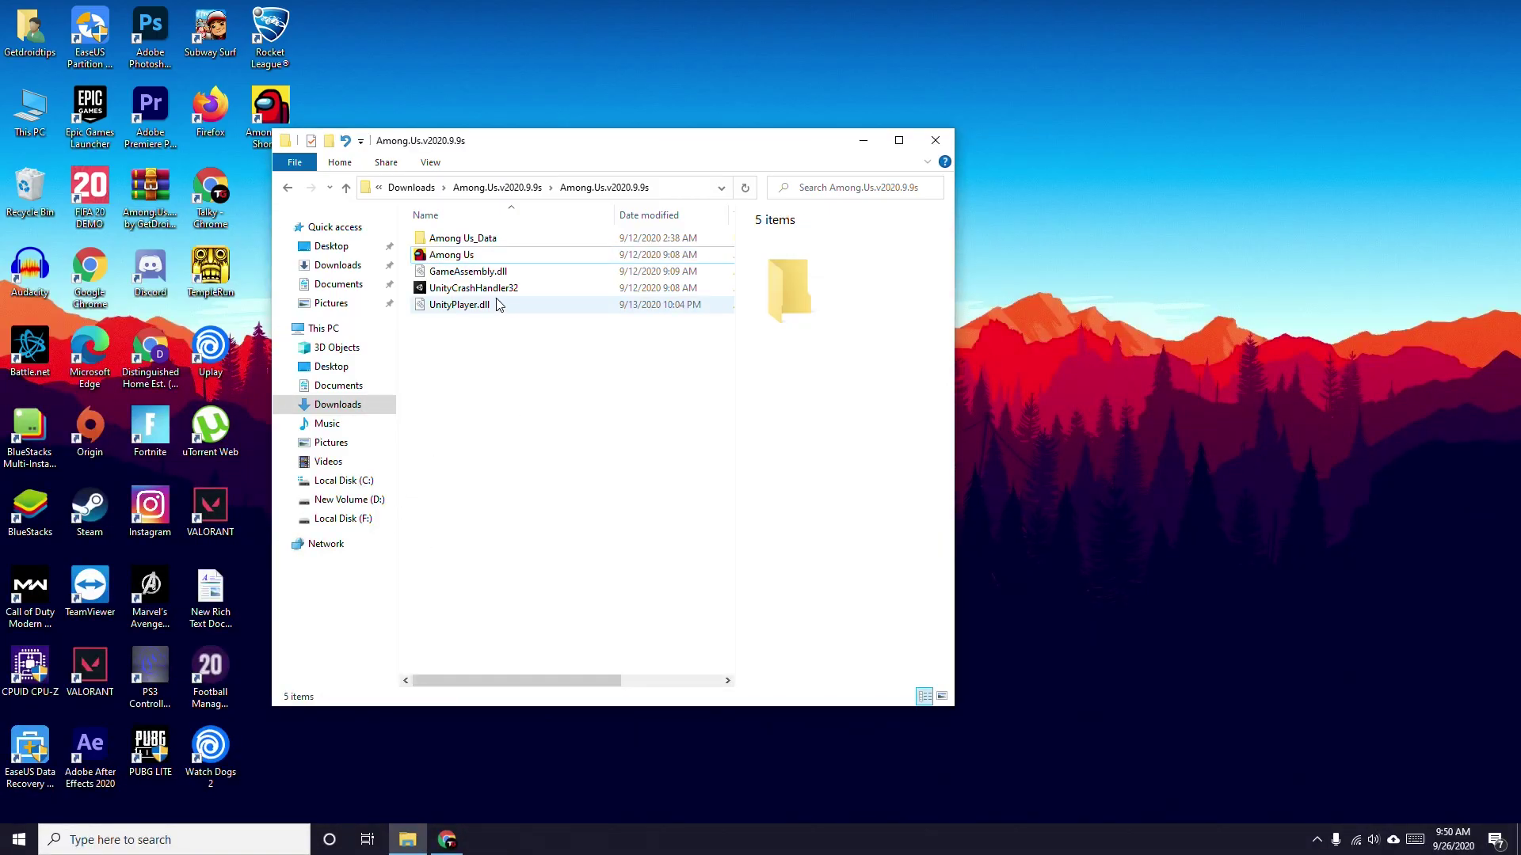
# Copy UnityPlayer.dll from the inner Among.Us.v2020.9.9s game folder into C:\Windows, granting administrator permission for the copy.
pyautogui.click(472, 306)
pyautogui.rightClick(472, 307)
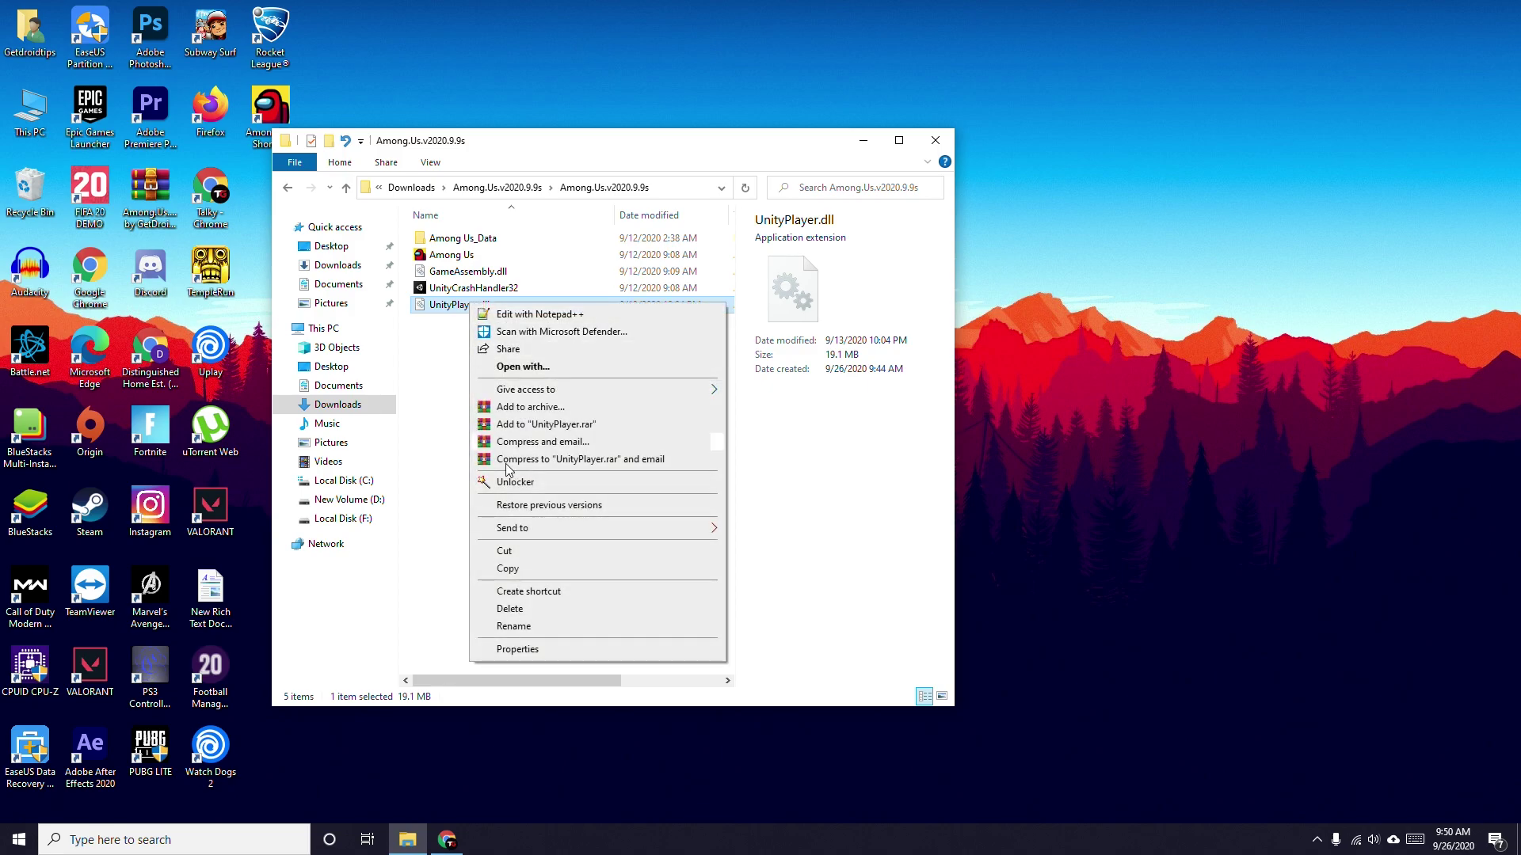
pyautogui.click(513, 570)
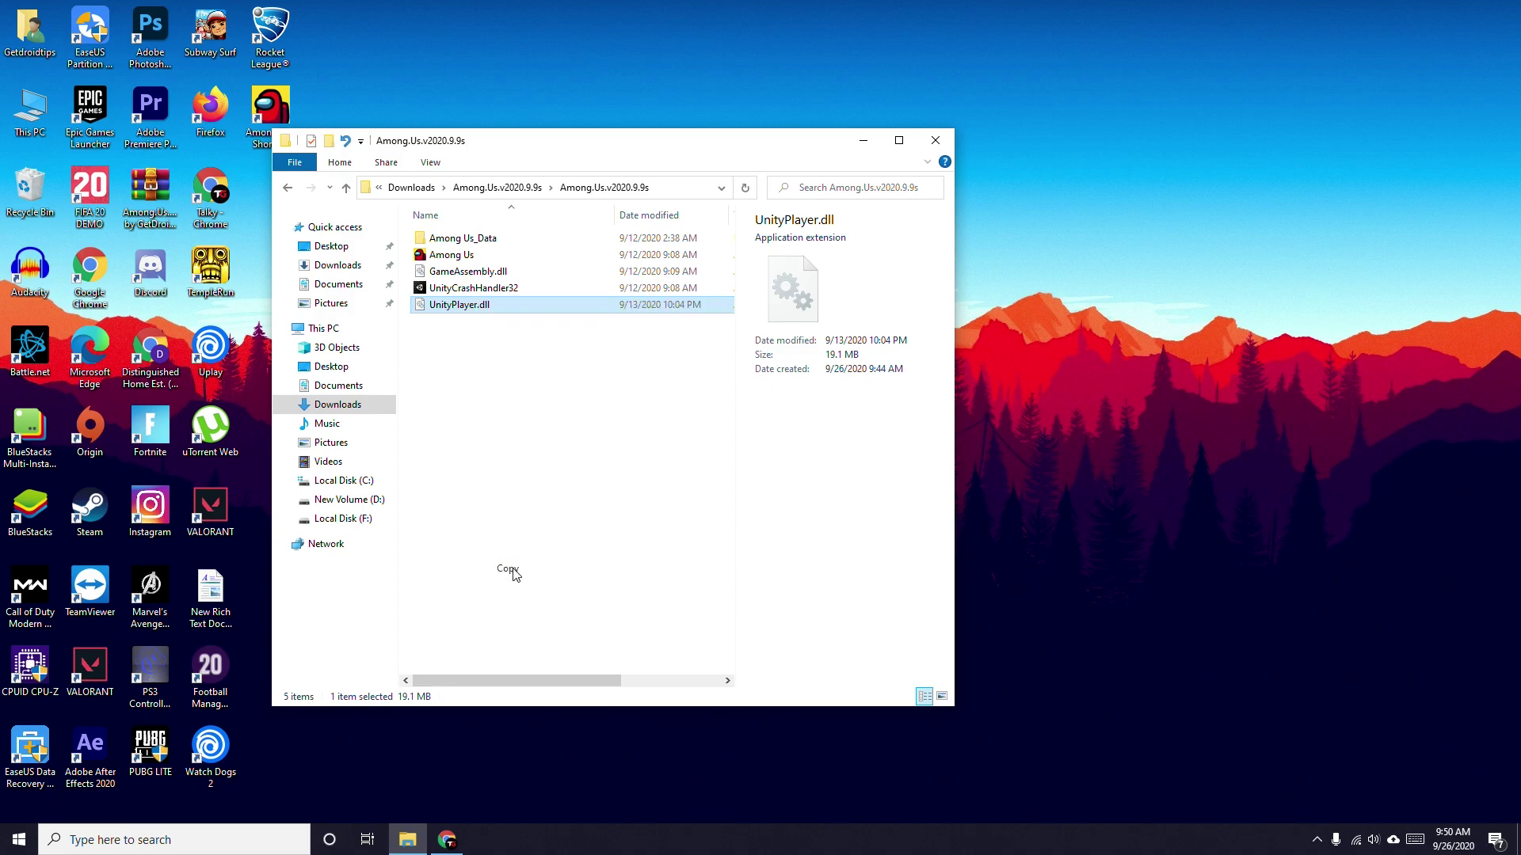
pyautogui.click(331, 328)
pyautogui.scroll(-1, 603, 377)
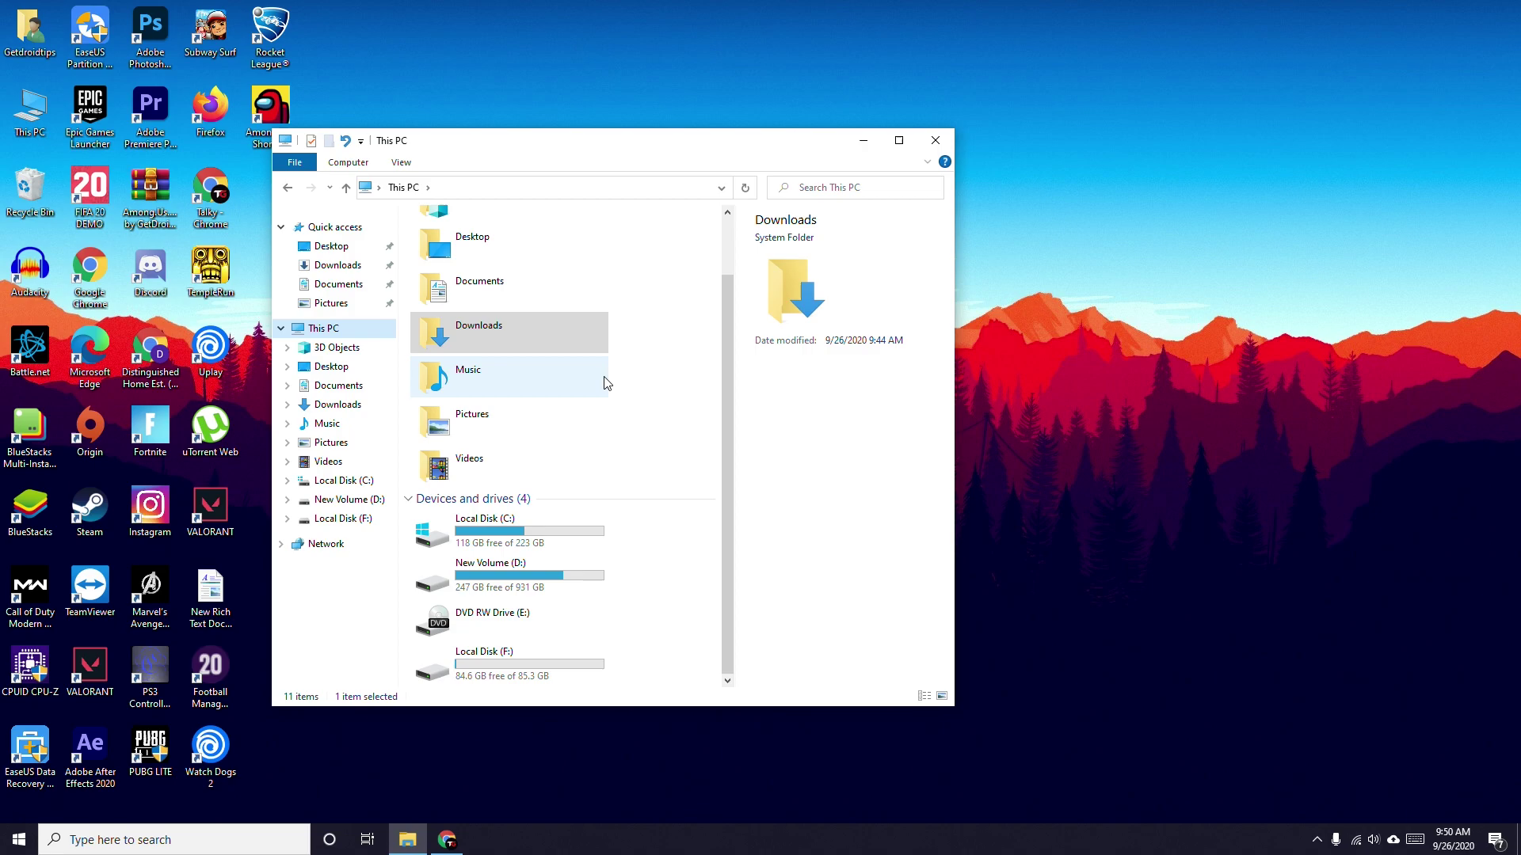
pyautogui.doubleClick(537, 522)
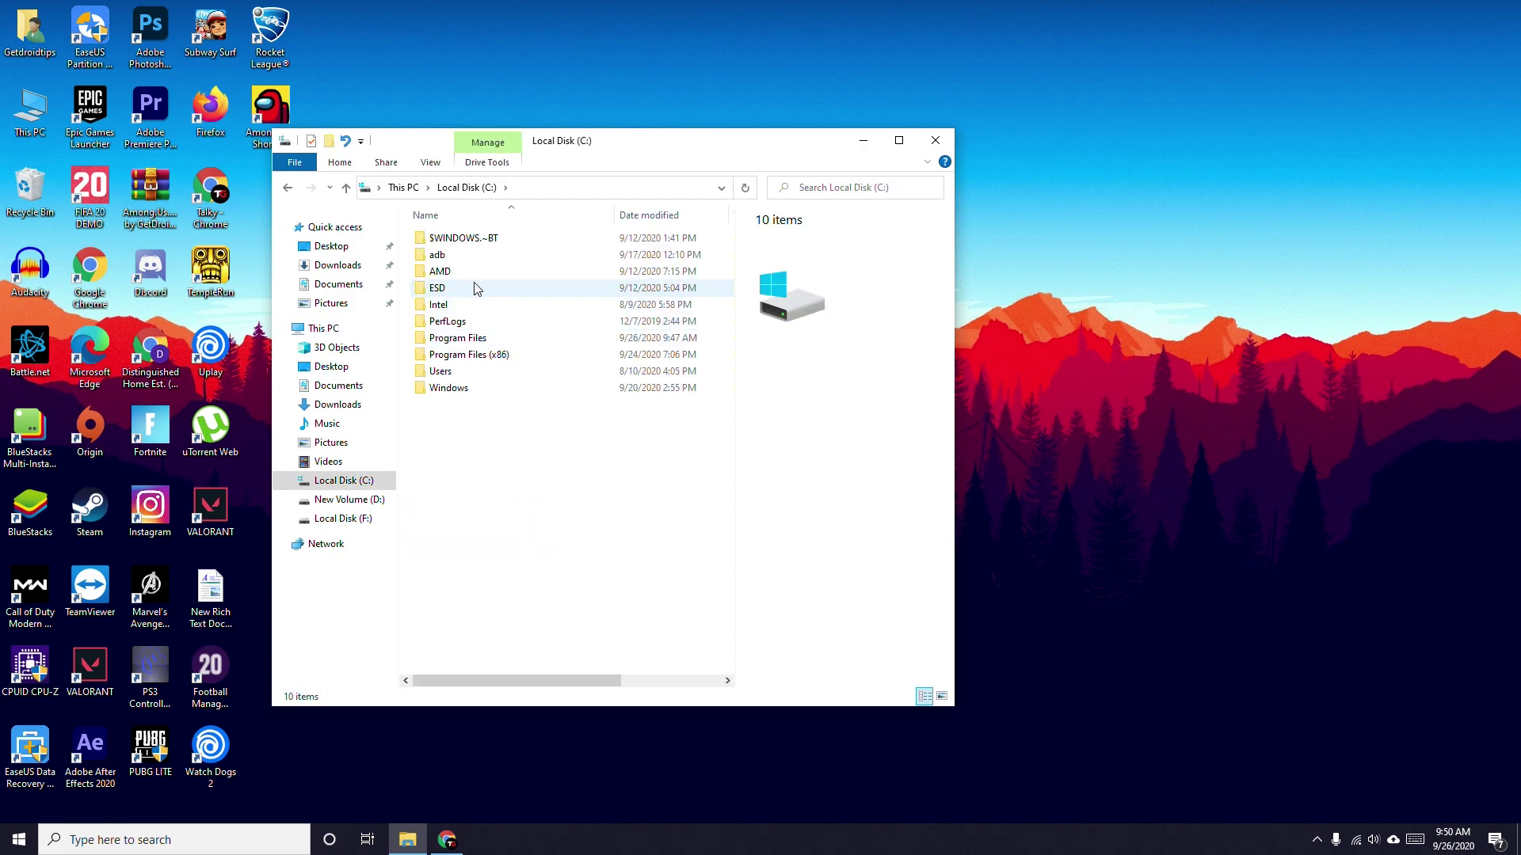
pyautogui.doubleClick(452, 389)
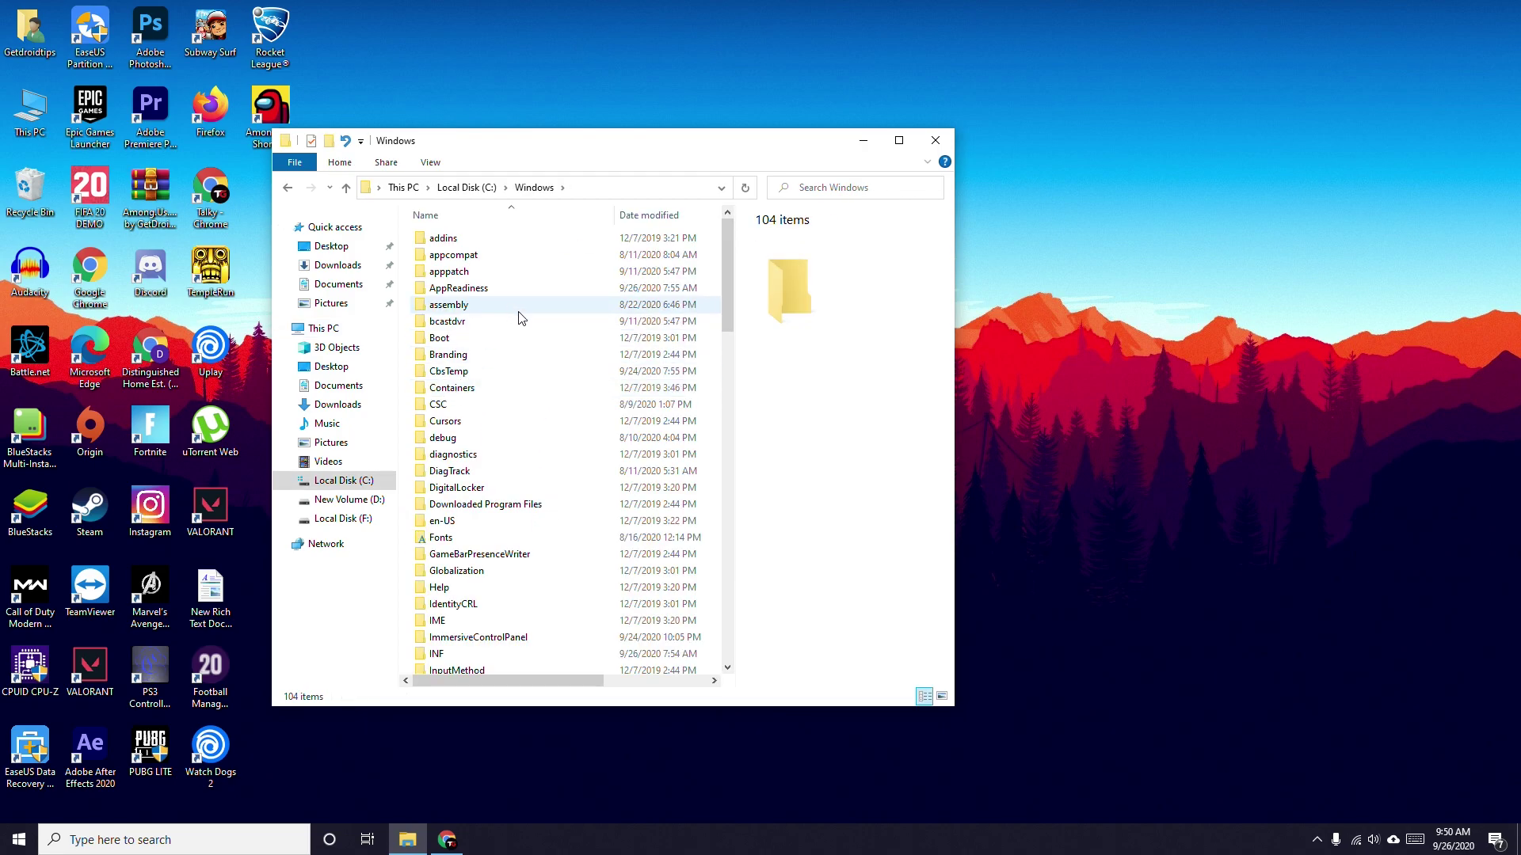
pyautogui.rightClick(710, 249)
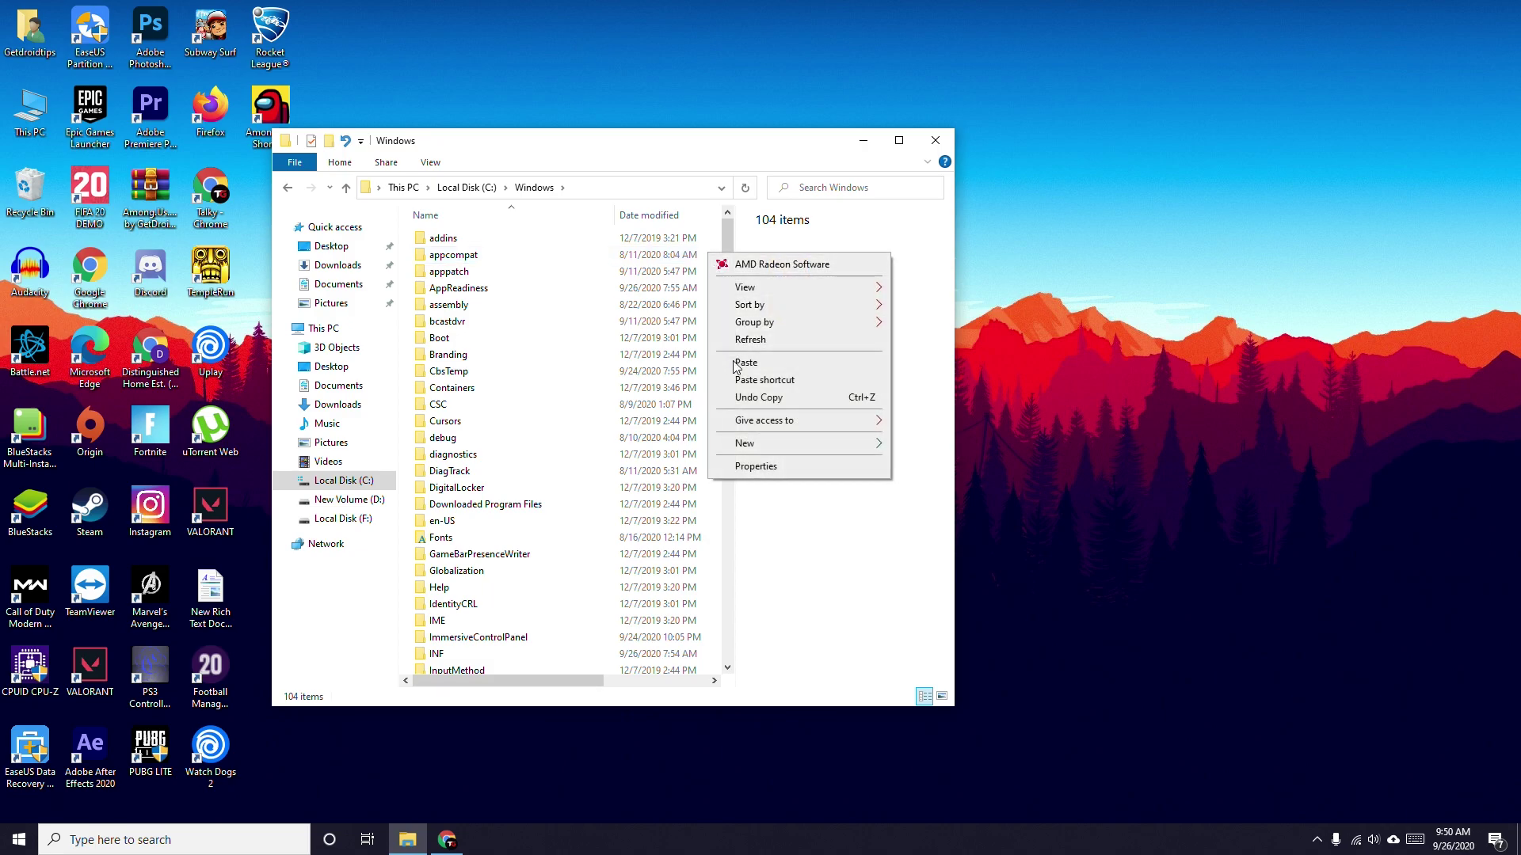
pyautogui.click(753, 367)
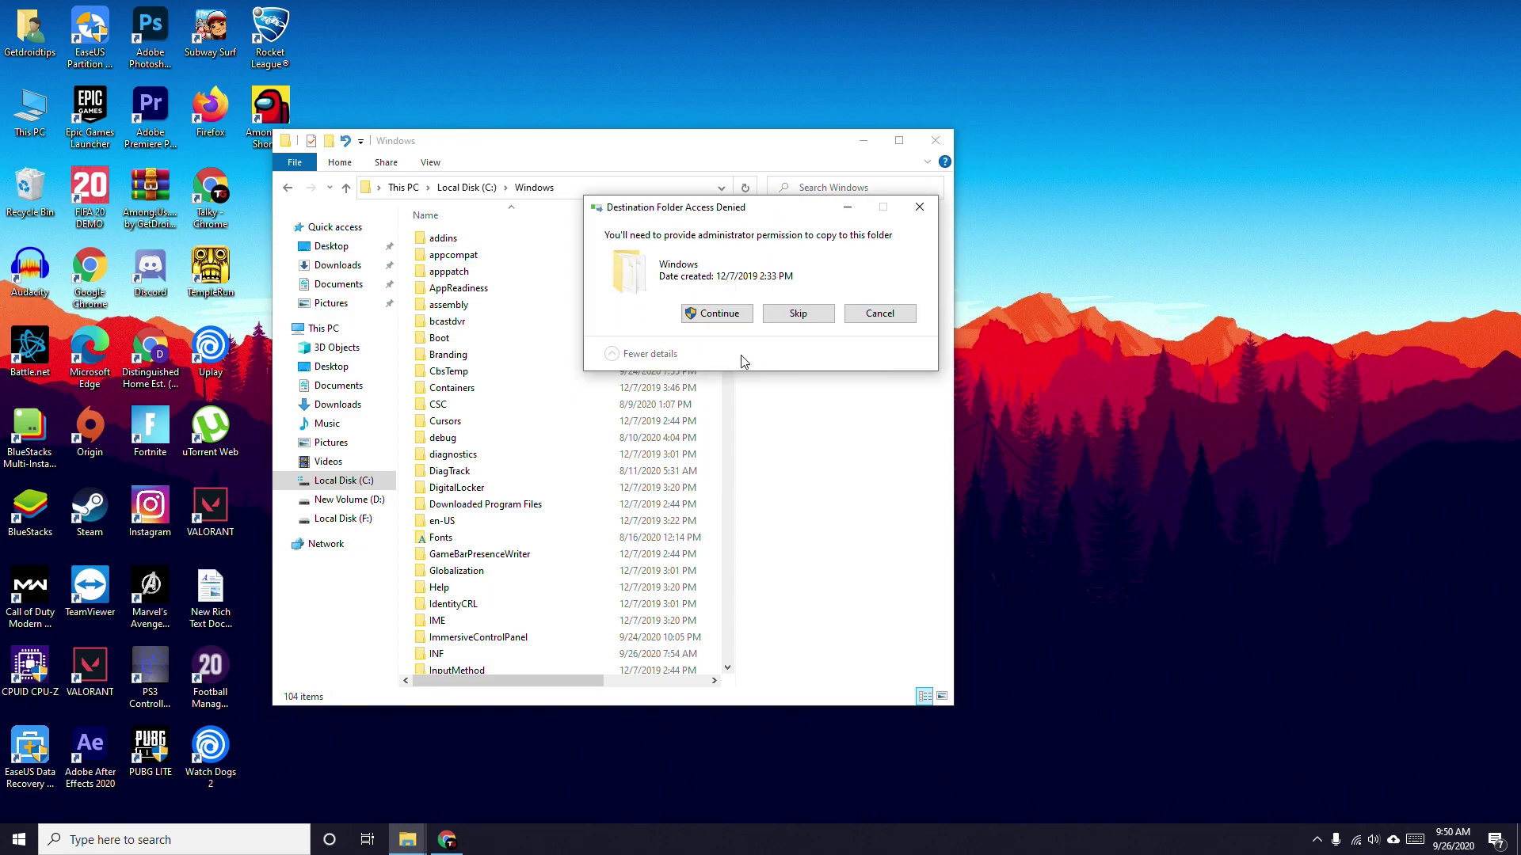
pyautogui.click(718, 314)
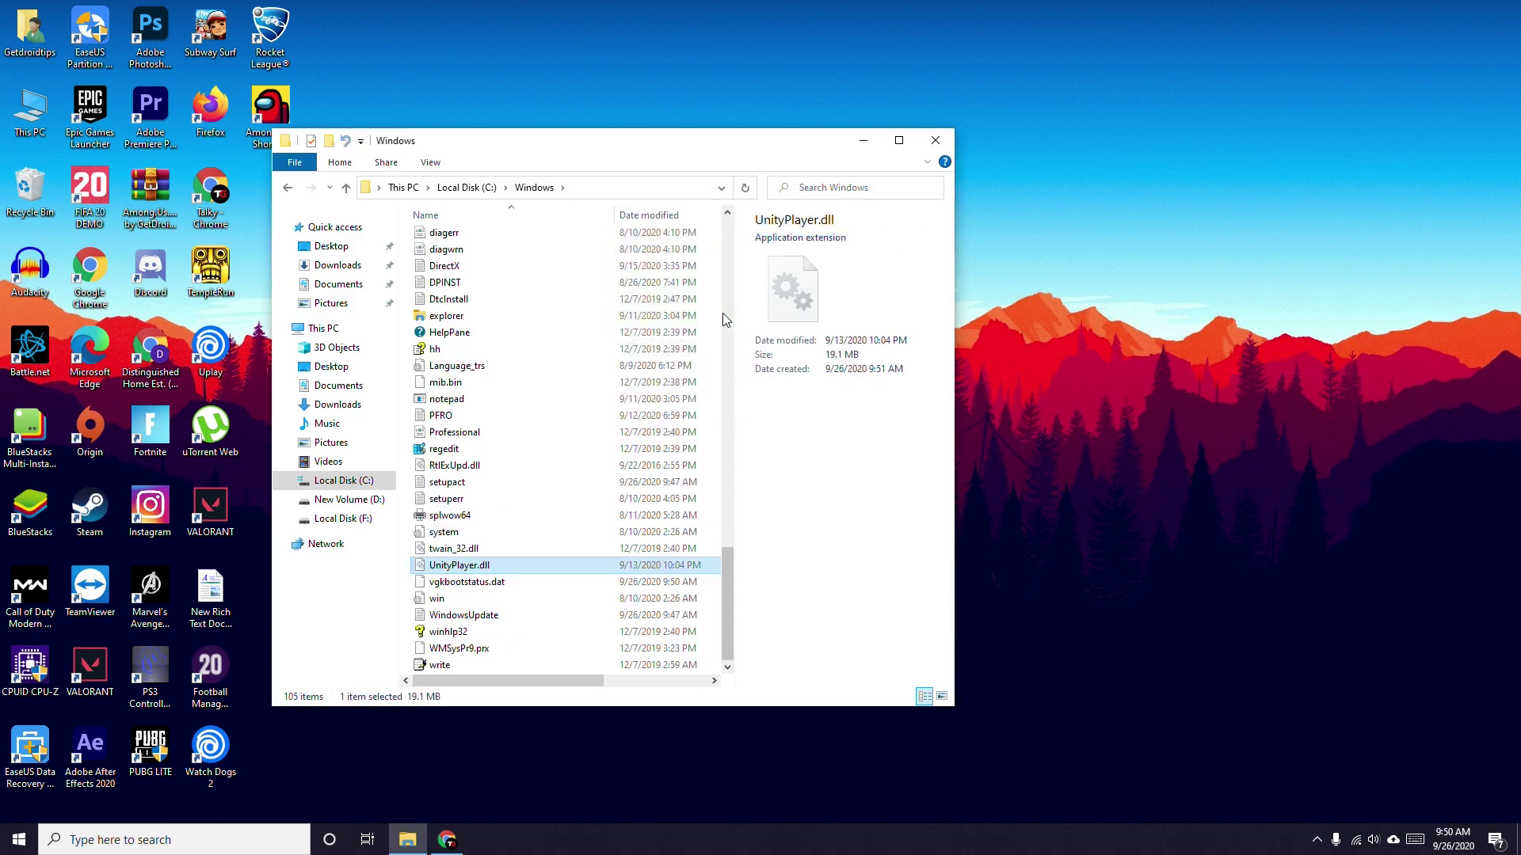
# Set the Among Us application in the game folder to run as an administrator, and launch it with permission to make changes.
pyautogui.hotkey('alt', 'Left')
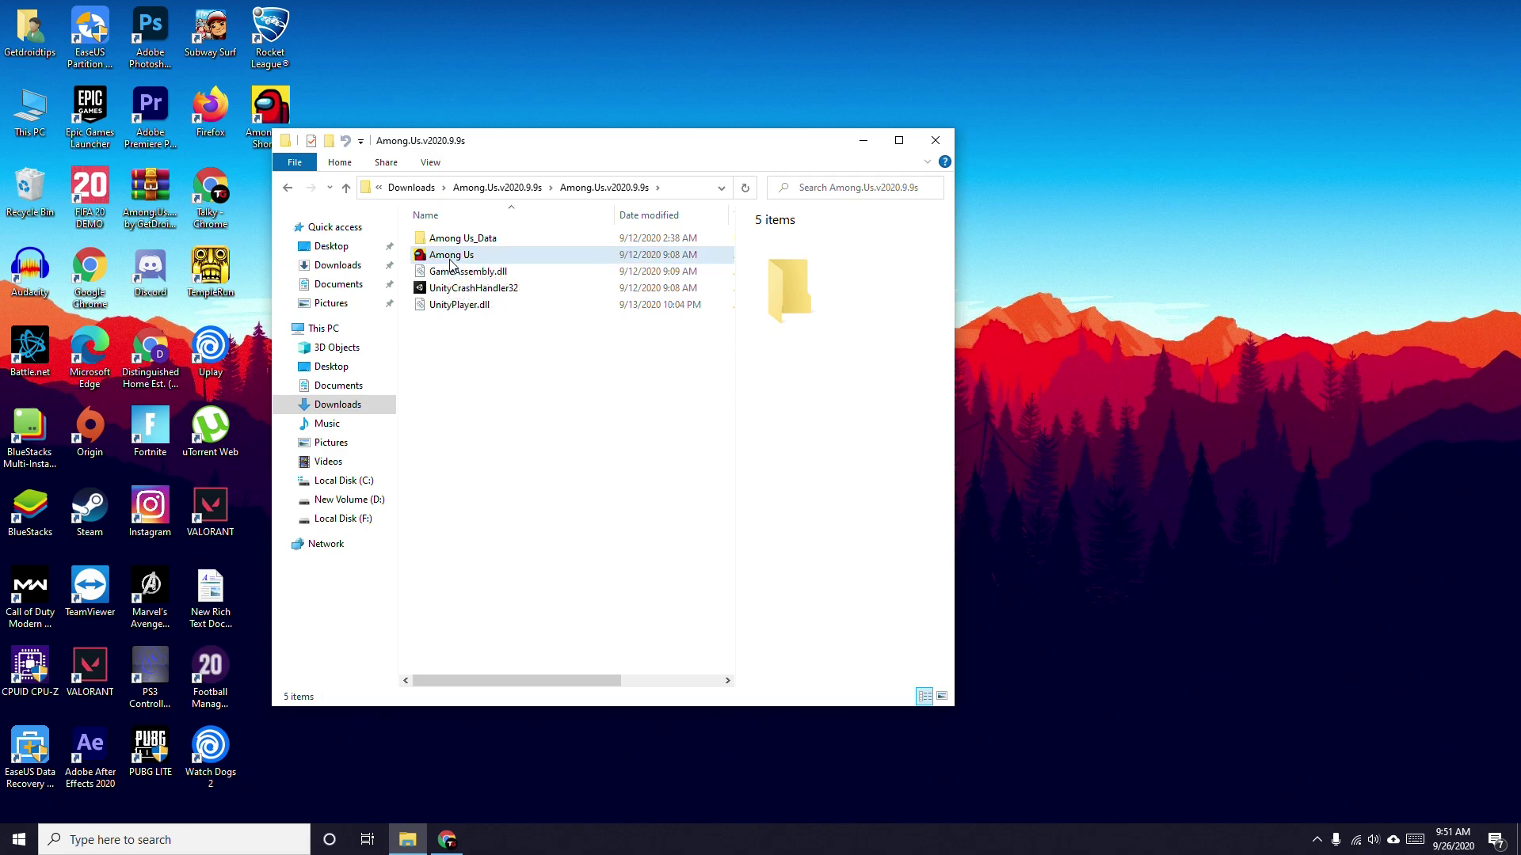
pyautogui.click(450, 264)
pyautogui.rightClick(442, 261)
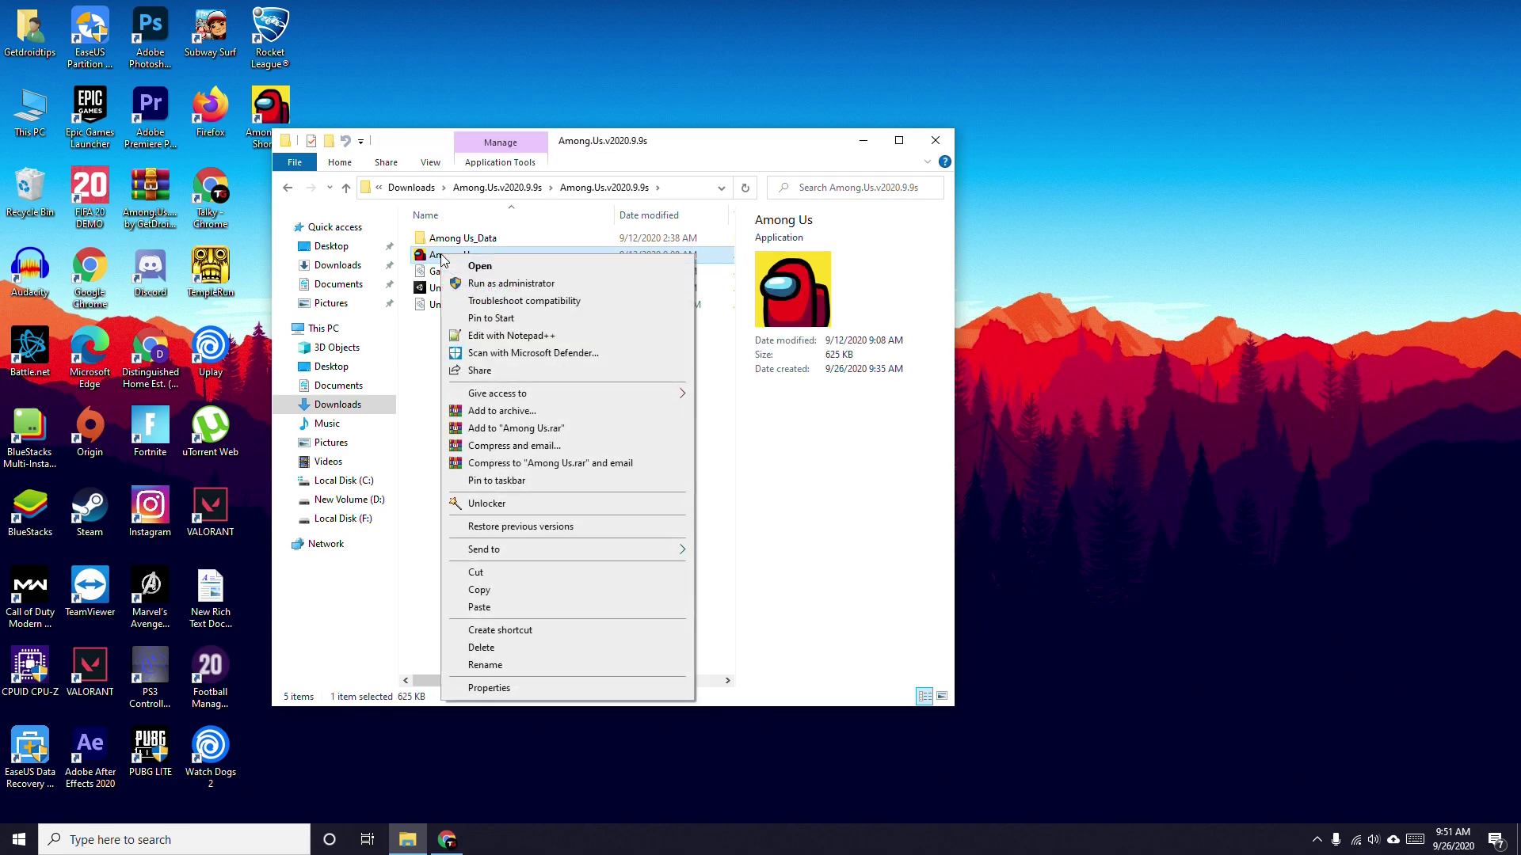
pyautogui.click(507, 687)
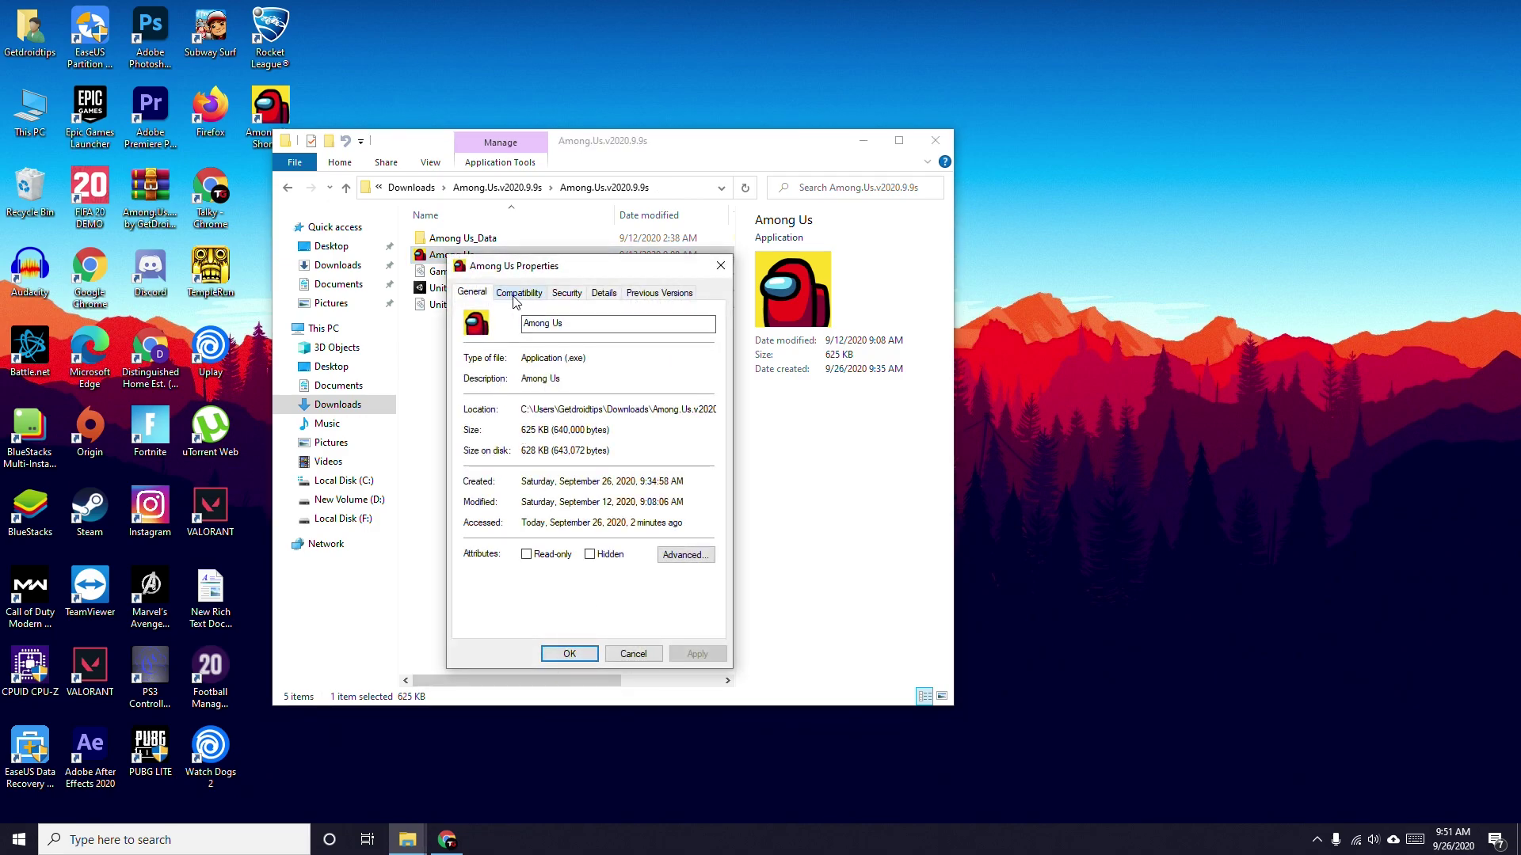
pyautogui.click(519, 293)
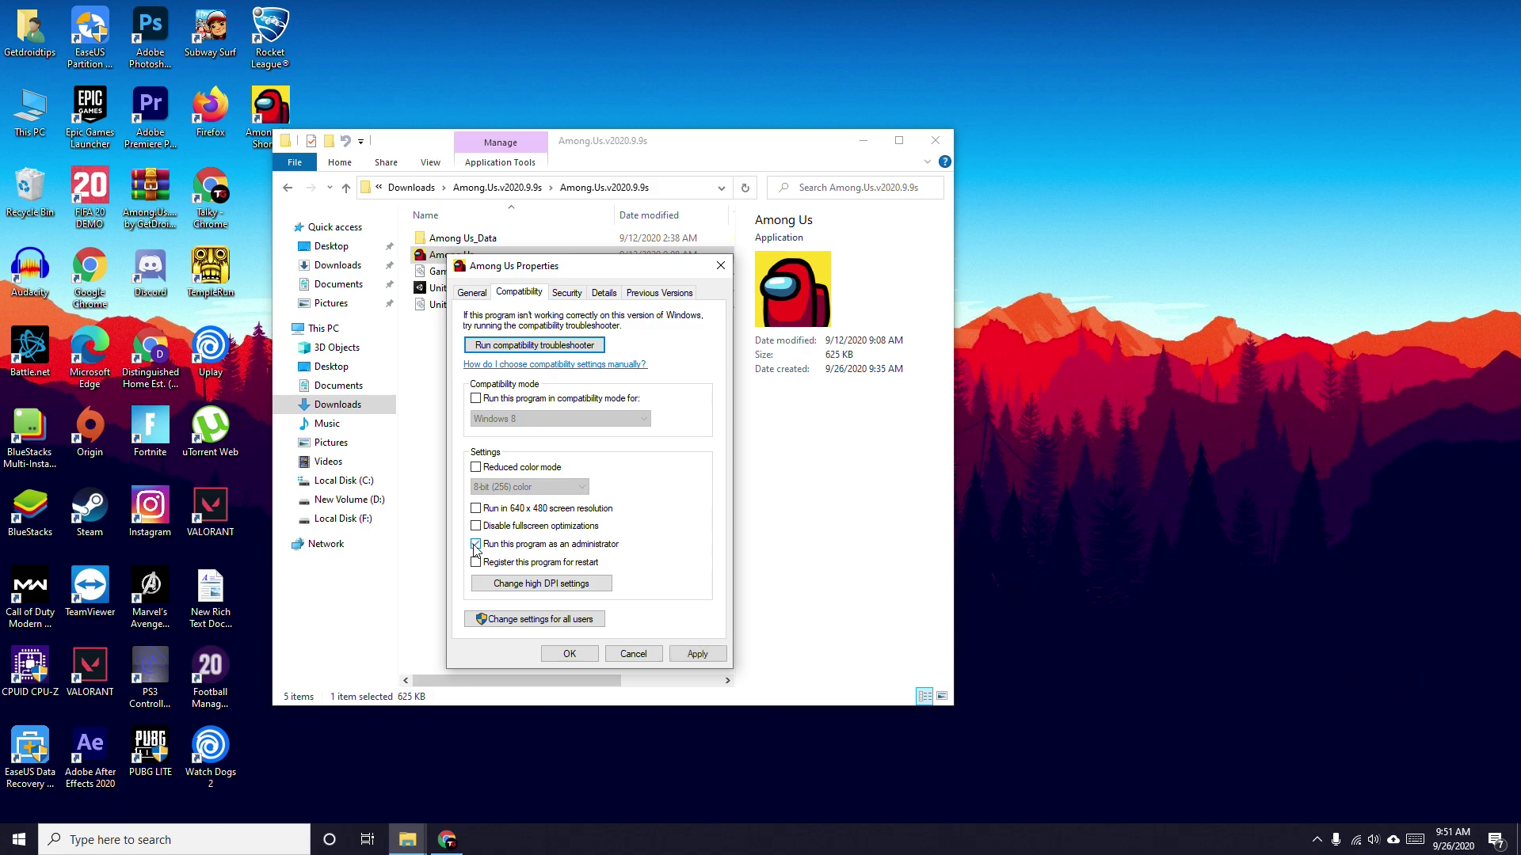
pyautogui.click(703, 656)
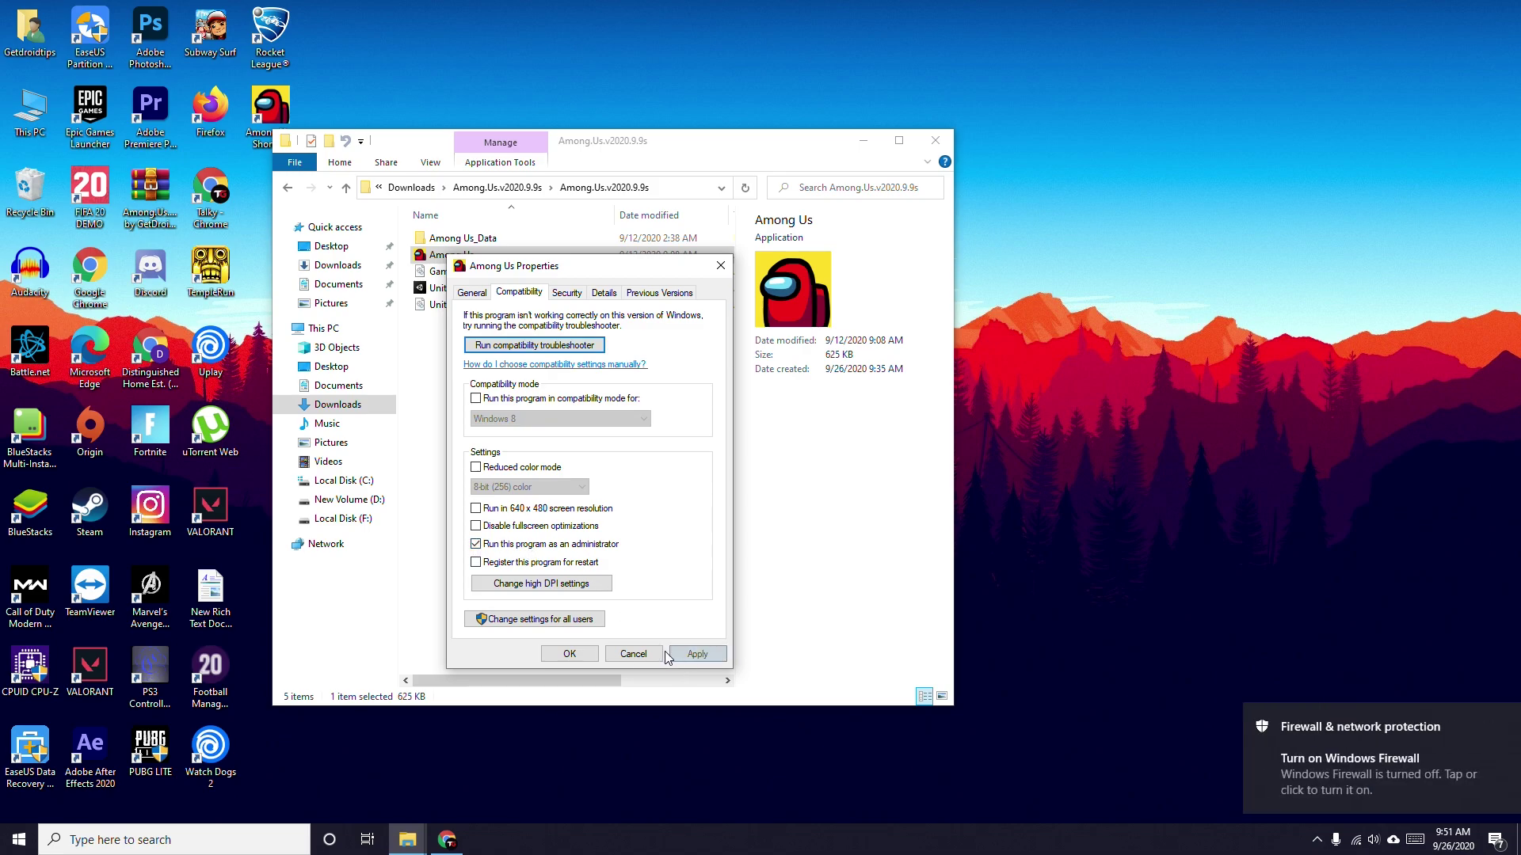
pyautogui.click(572, 655)
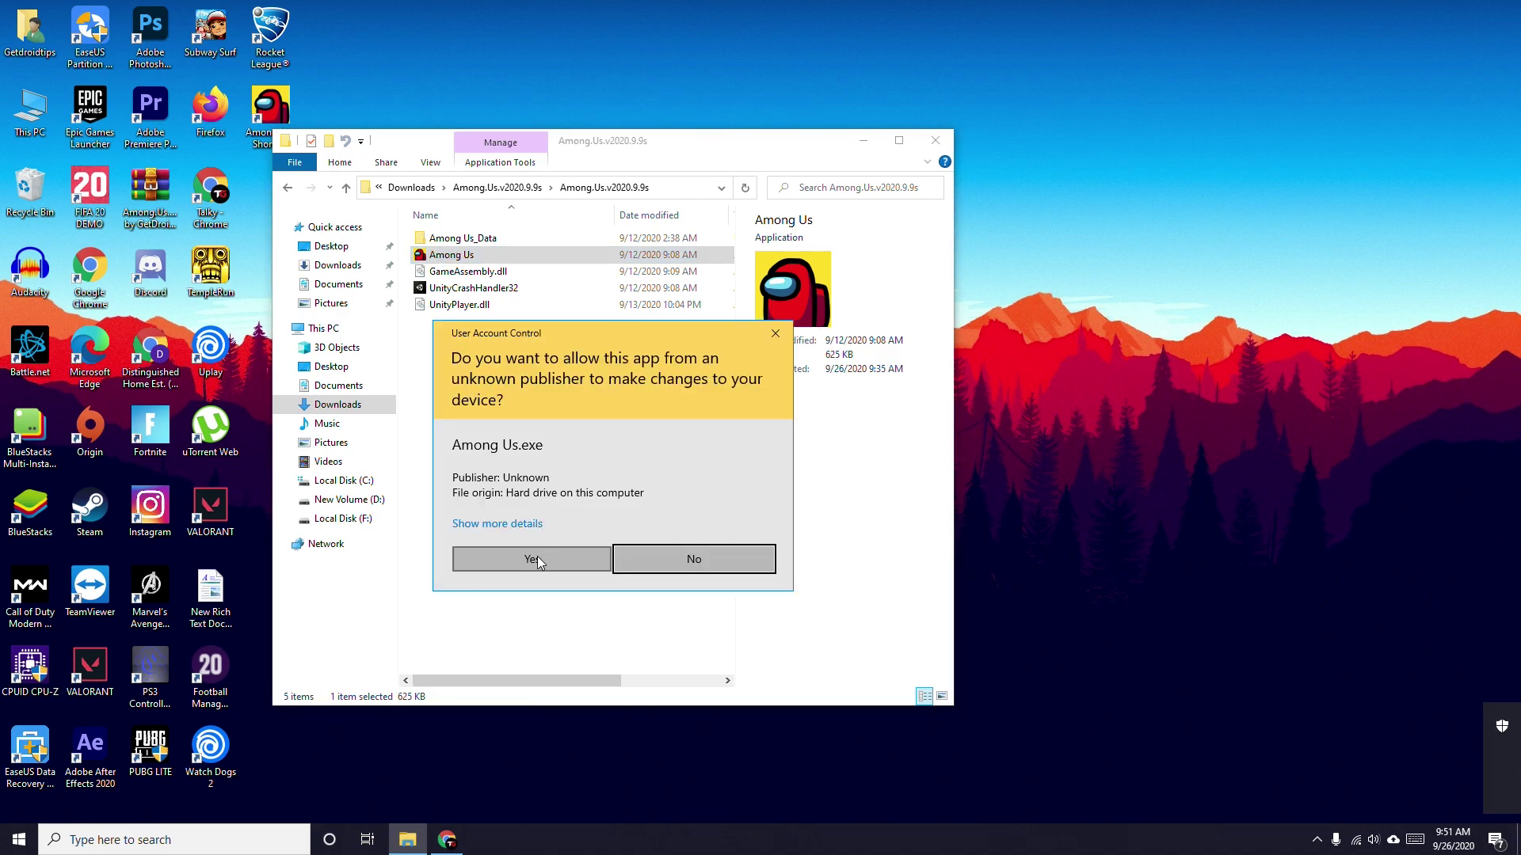
pyautogui.click(537, 556)
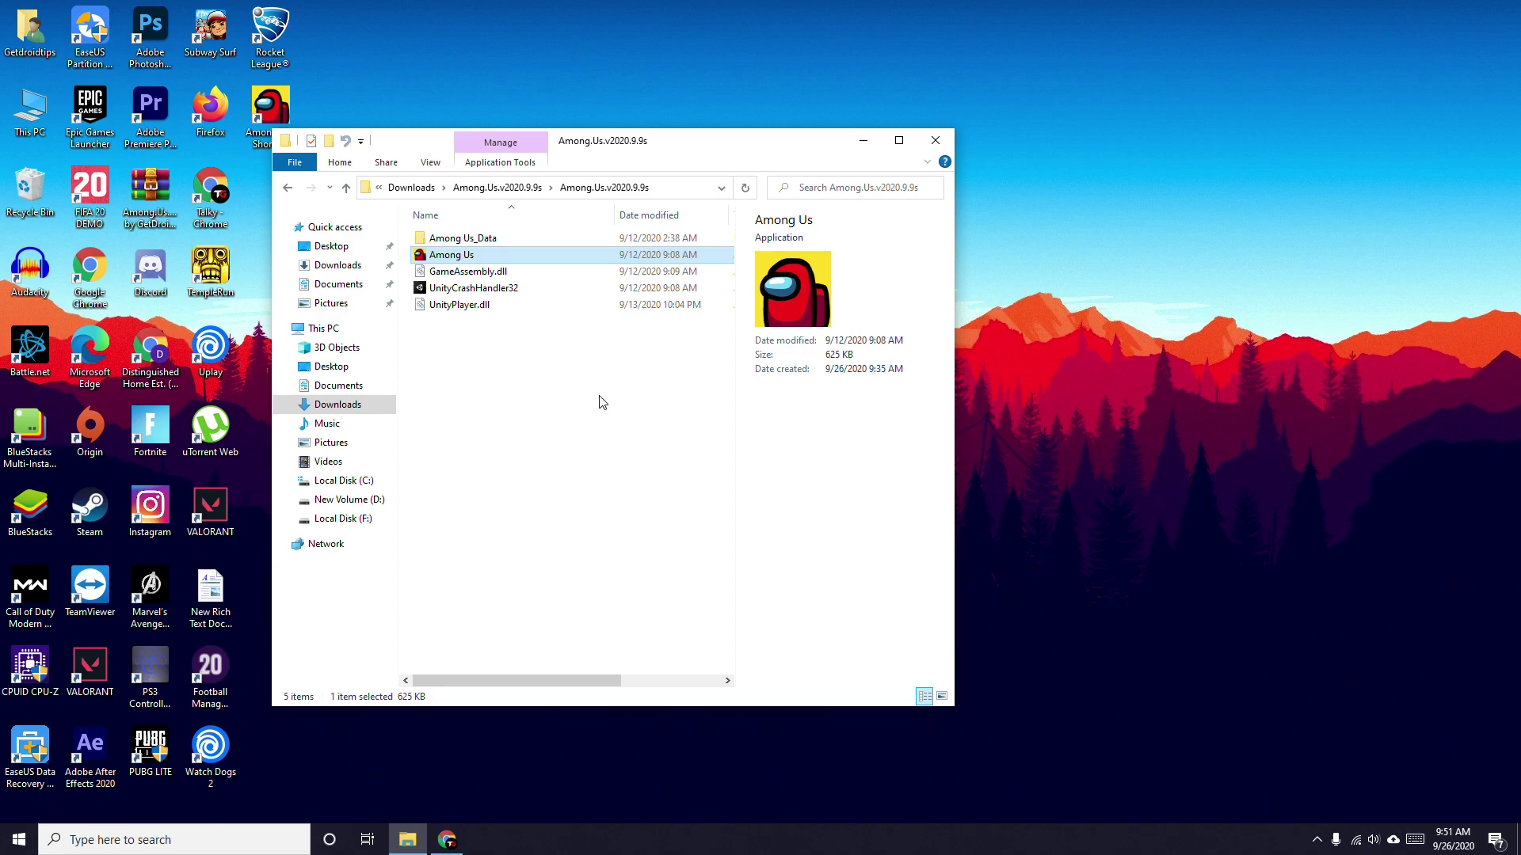
# Open the _Redist folder in the outer Among.Us.v2020.9.9s folder and examine the DirectX and vcredist installers.
pyautogui.click(286, 187)
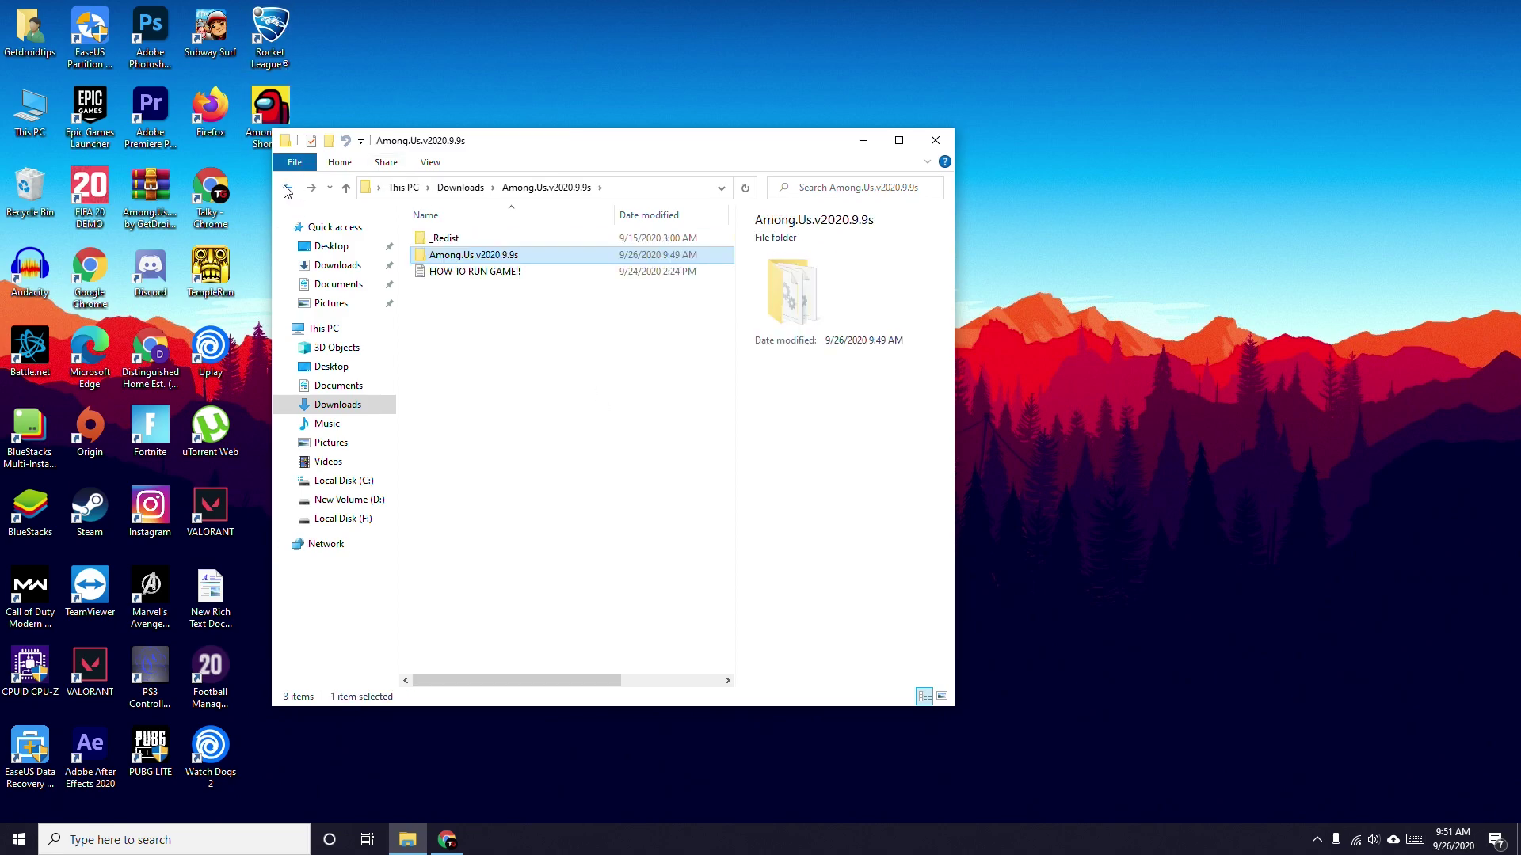
pyautogui.doubleClick(450, 241)
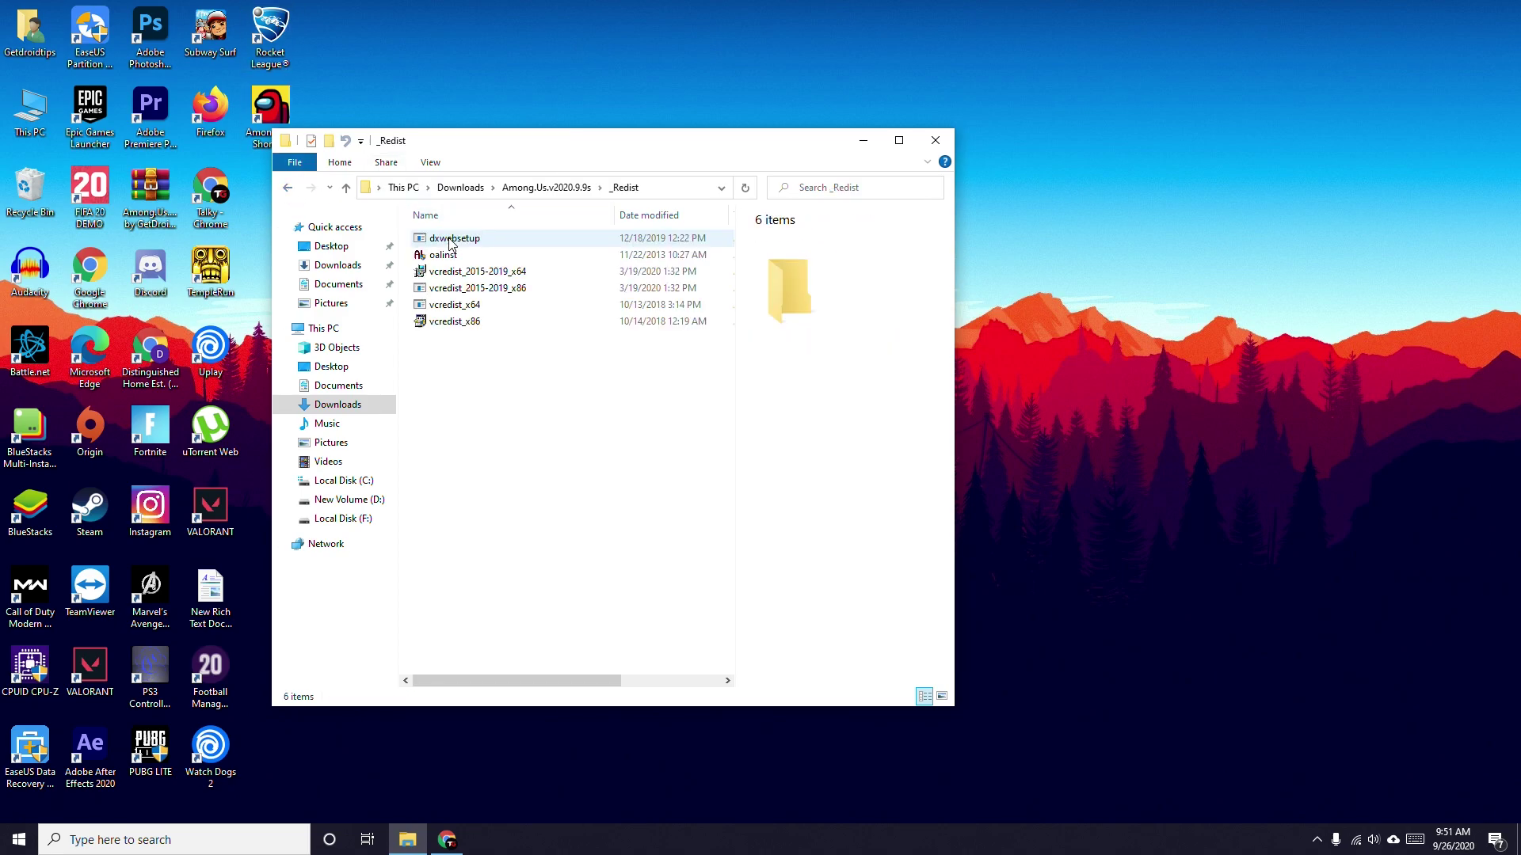
pyautogui.moveTo(458, 349); pyautogui.dragTo(457, 244)
pyautogui.click(464, 390)
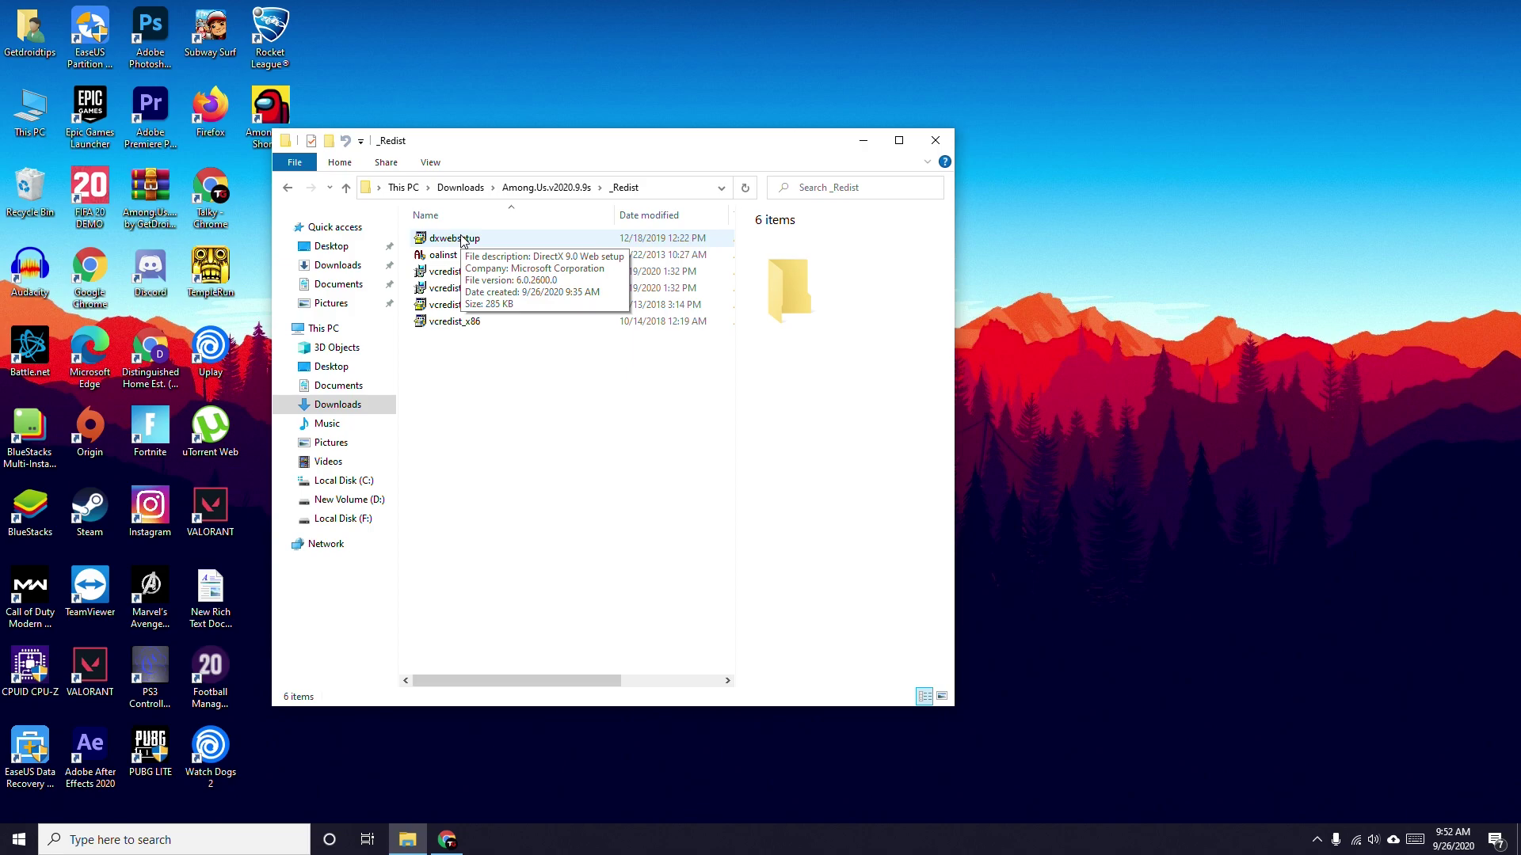
# Return to the inner Among.Us.v2020.9.9s game folder and launch Among Us again, allowing it to make changes to the device.
pyautogui.click(298, 188)
pyautogui.click(298, 189)
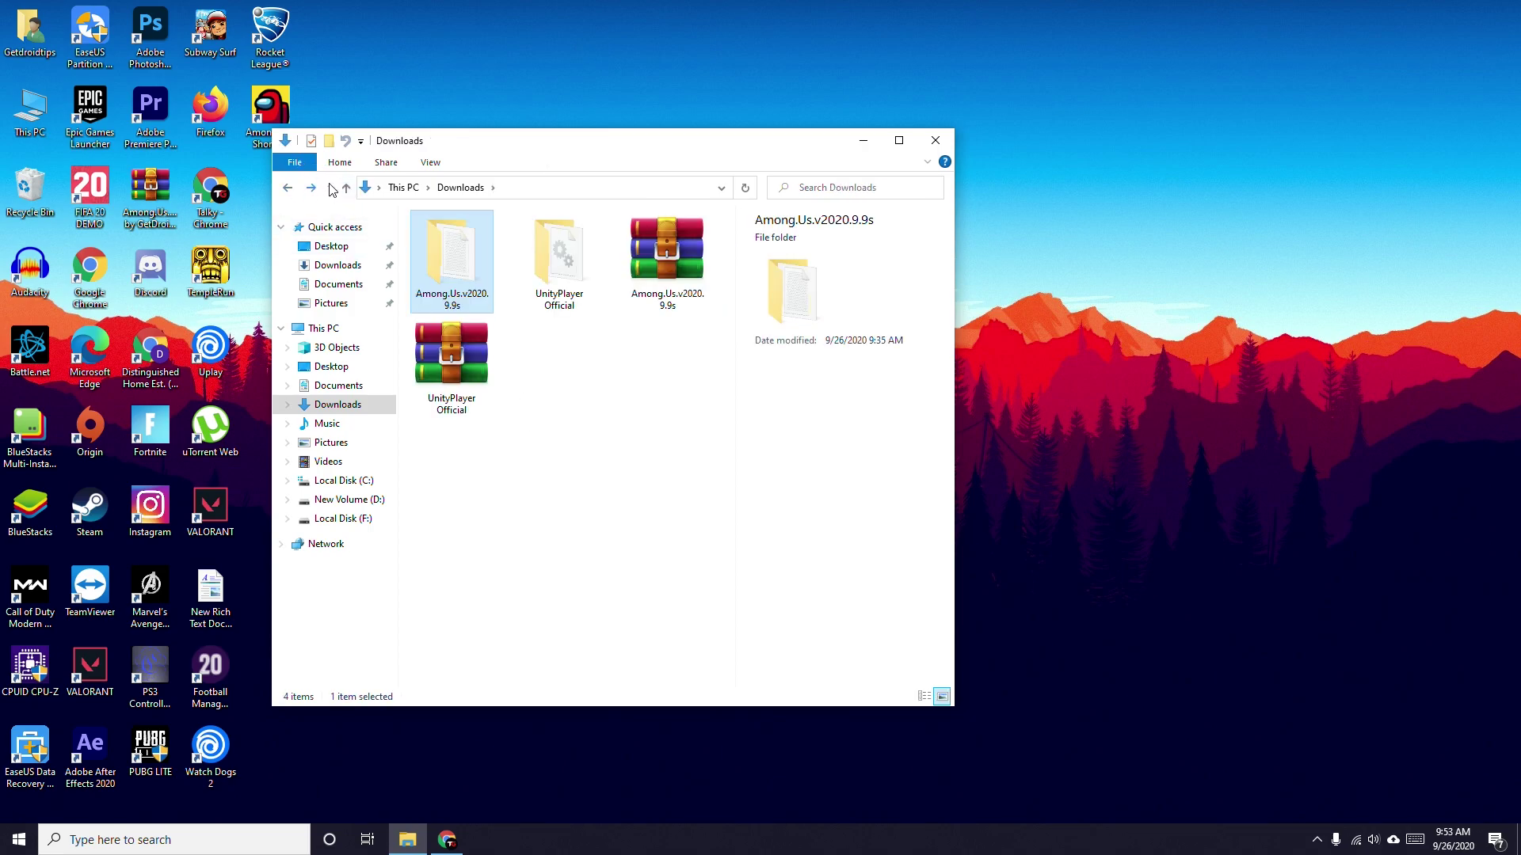
pyautogui.doubleClick(468, 261)
pyautogui.doubleClick(470, 257)
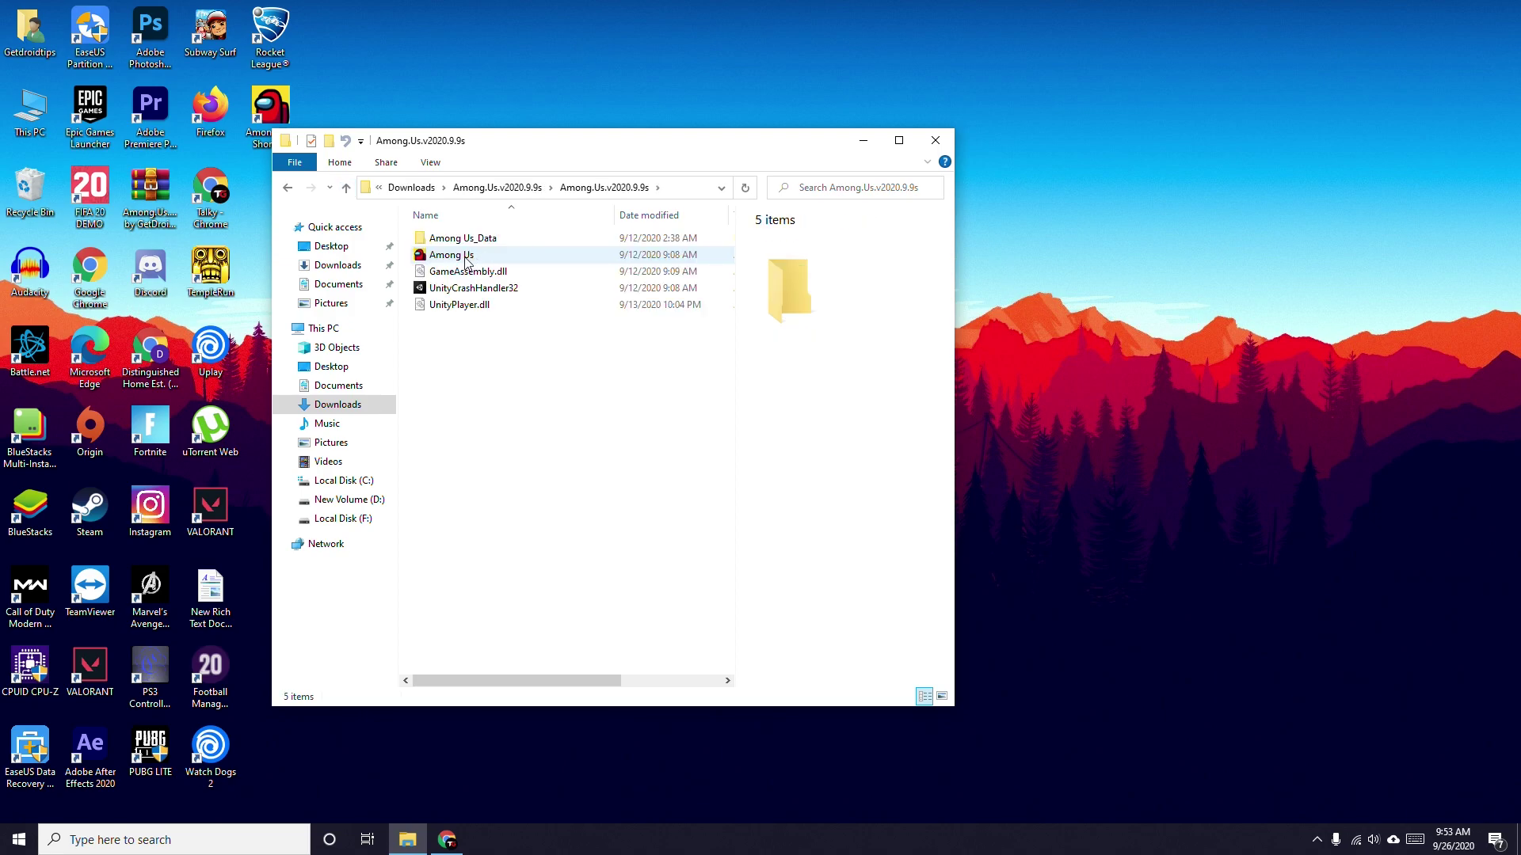
pyautogui.doubleClick(453, 259)
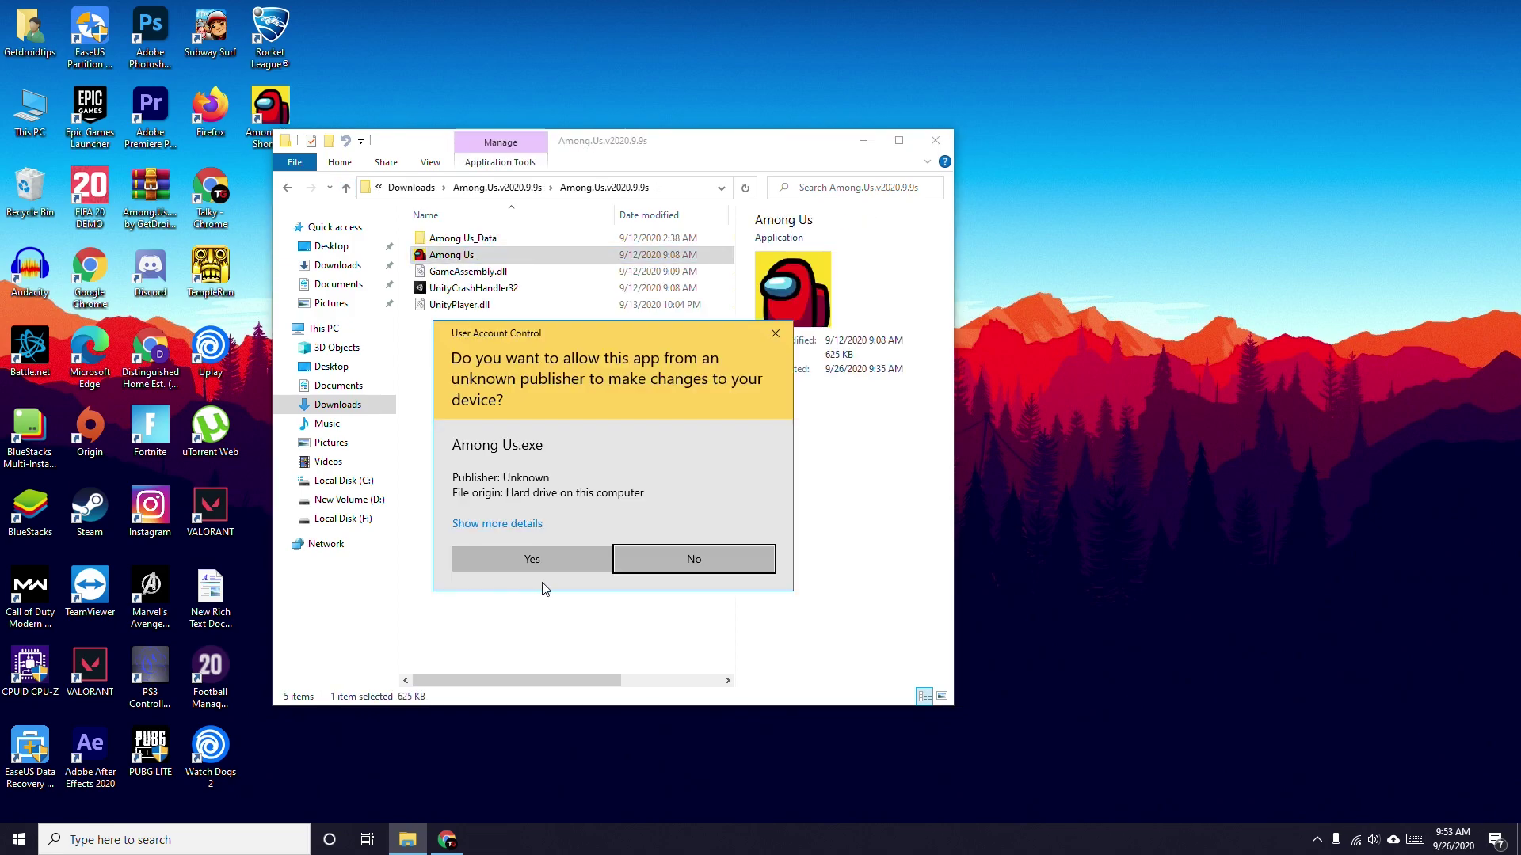
pyautogui.click(542, 558)
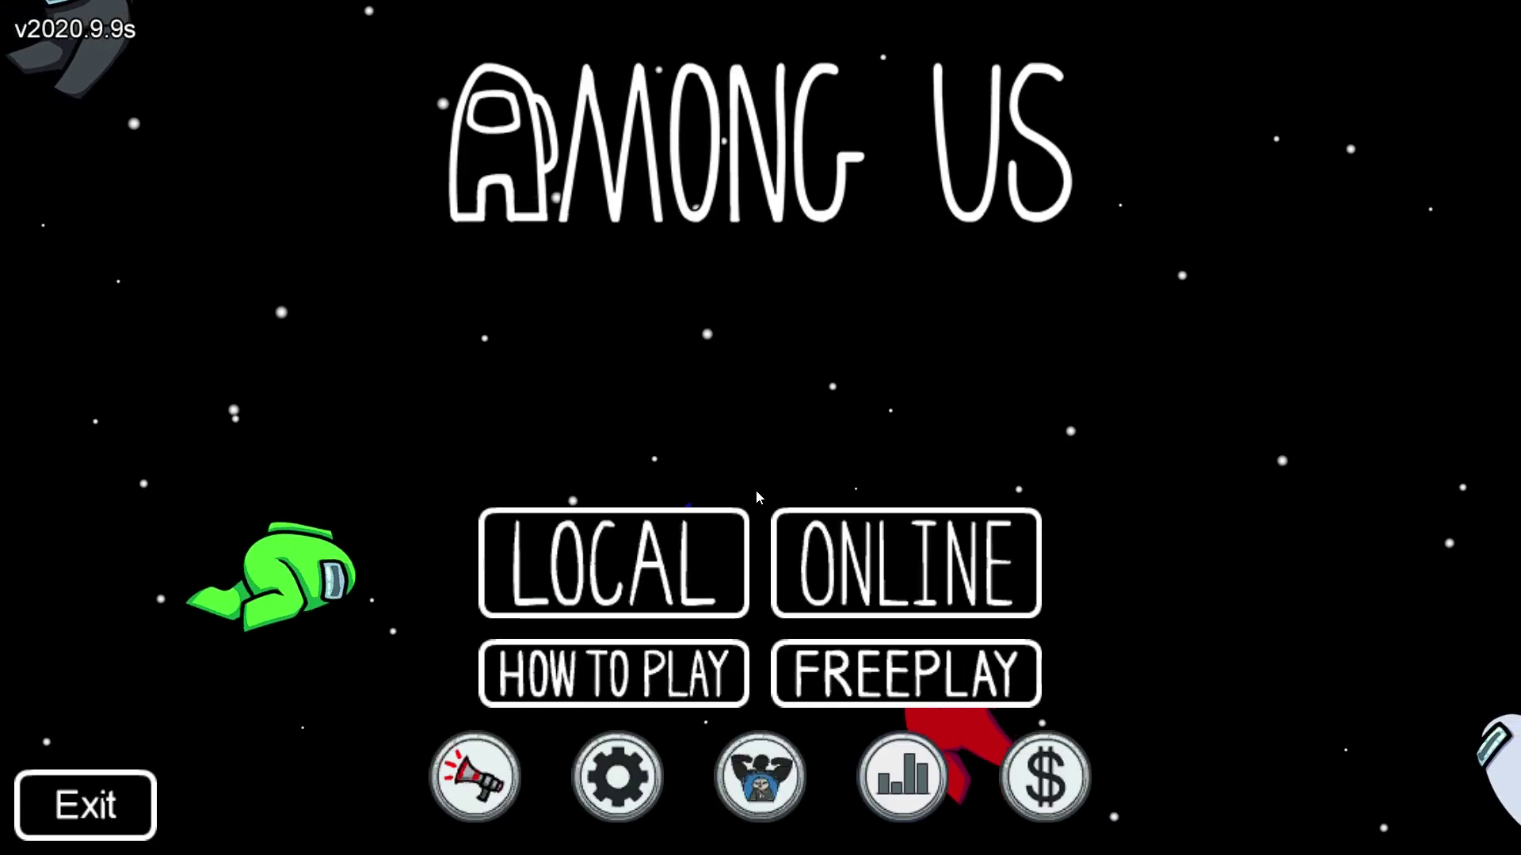
# Test online play in Among Us by finding public games and trying to join one, searching again after the first attempt.
pyautogui.click(884, 541)
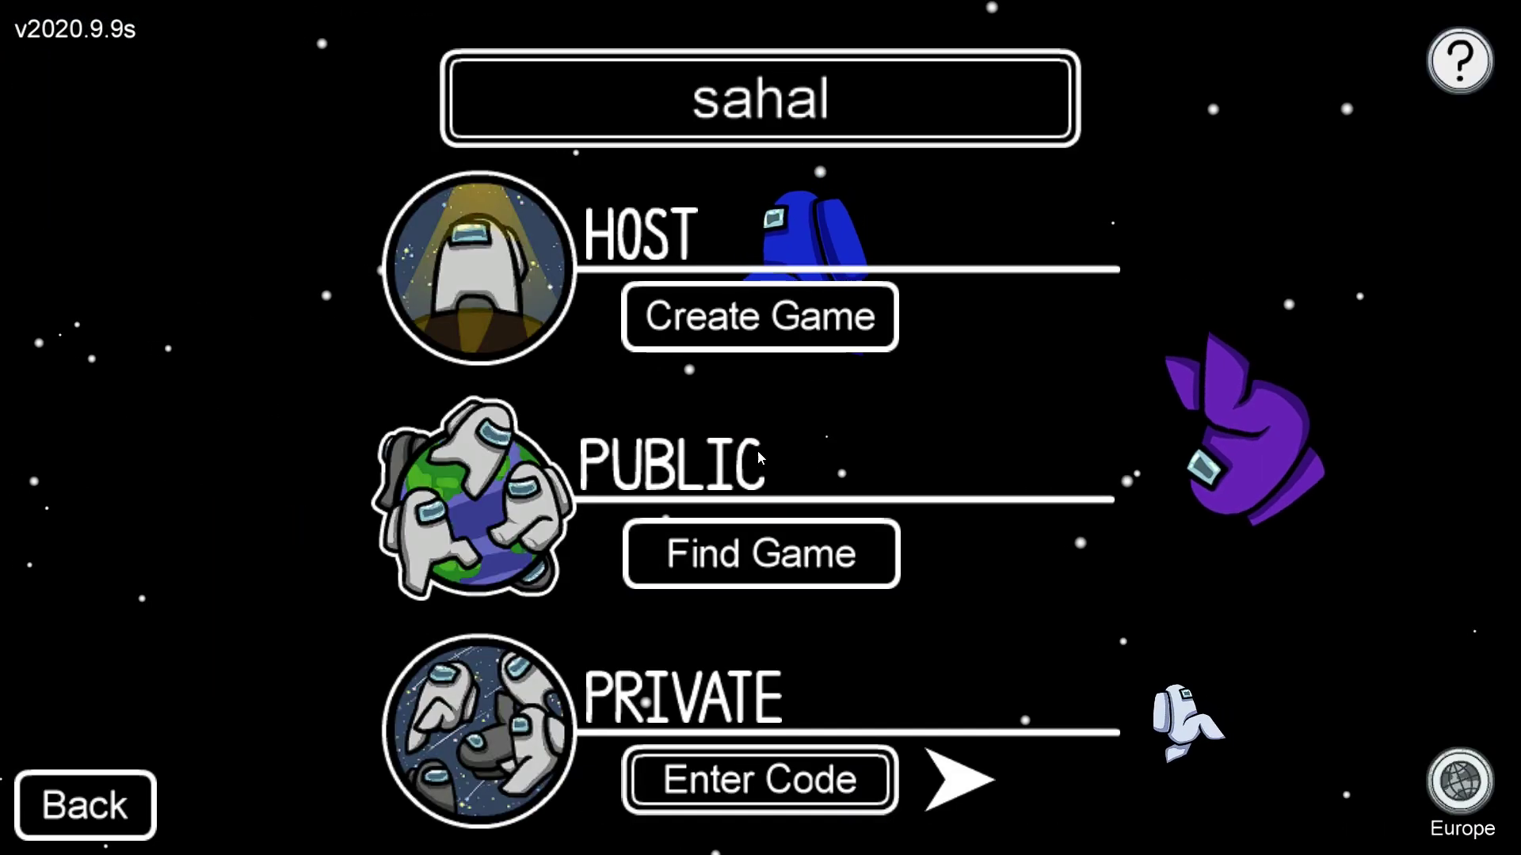
pyautogui.click(742, 520)
pyautogui.click(686, 485)
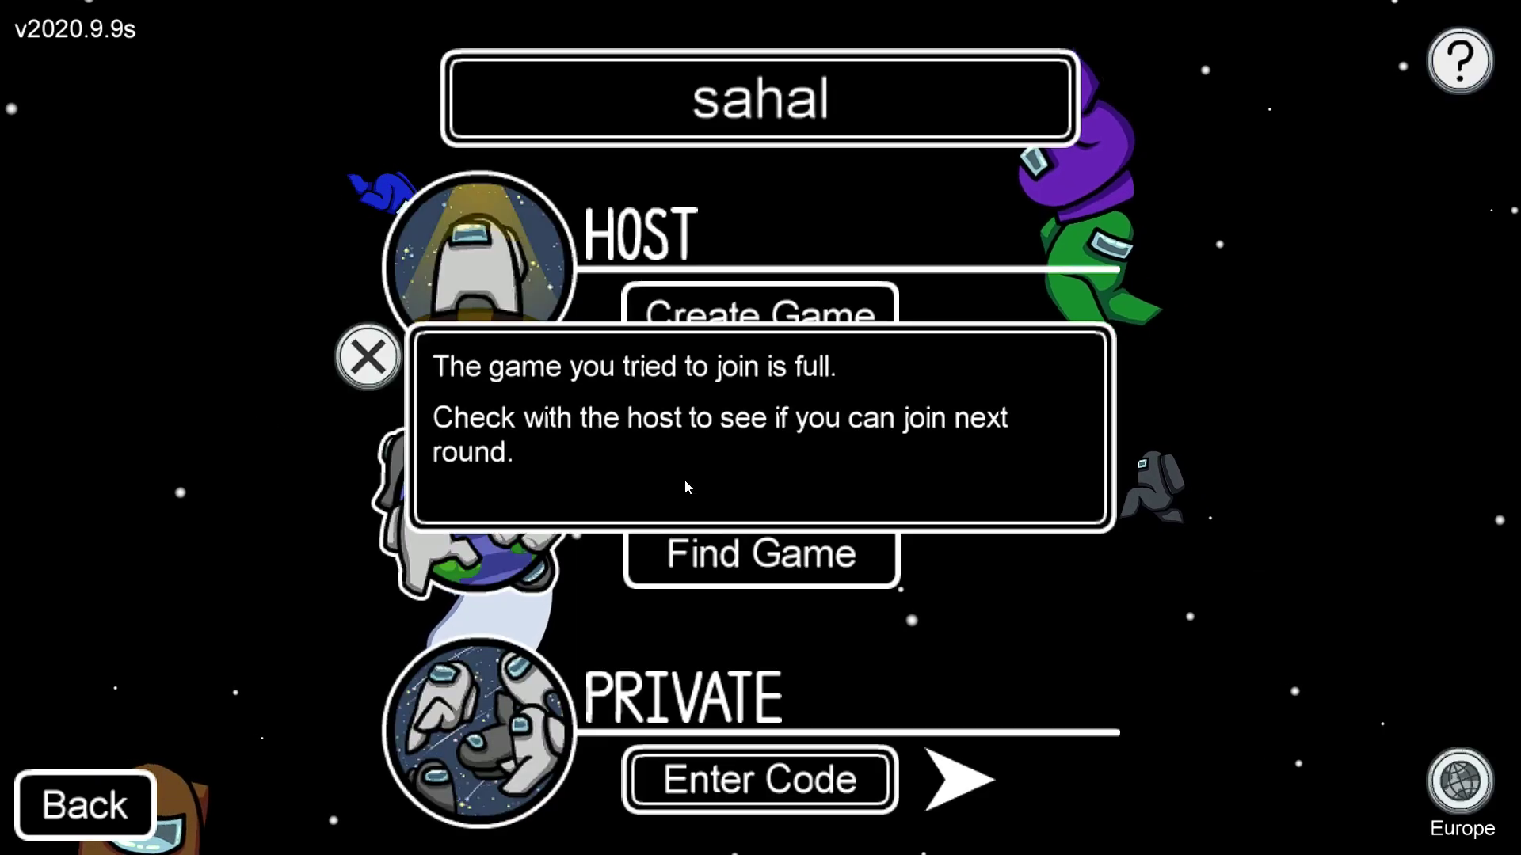
pyautogui.click(382, 349)
pyautogui.click(713, 559)
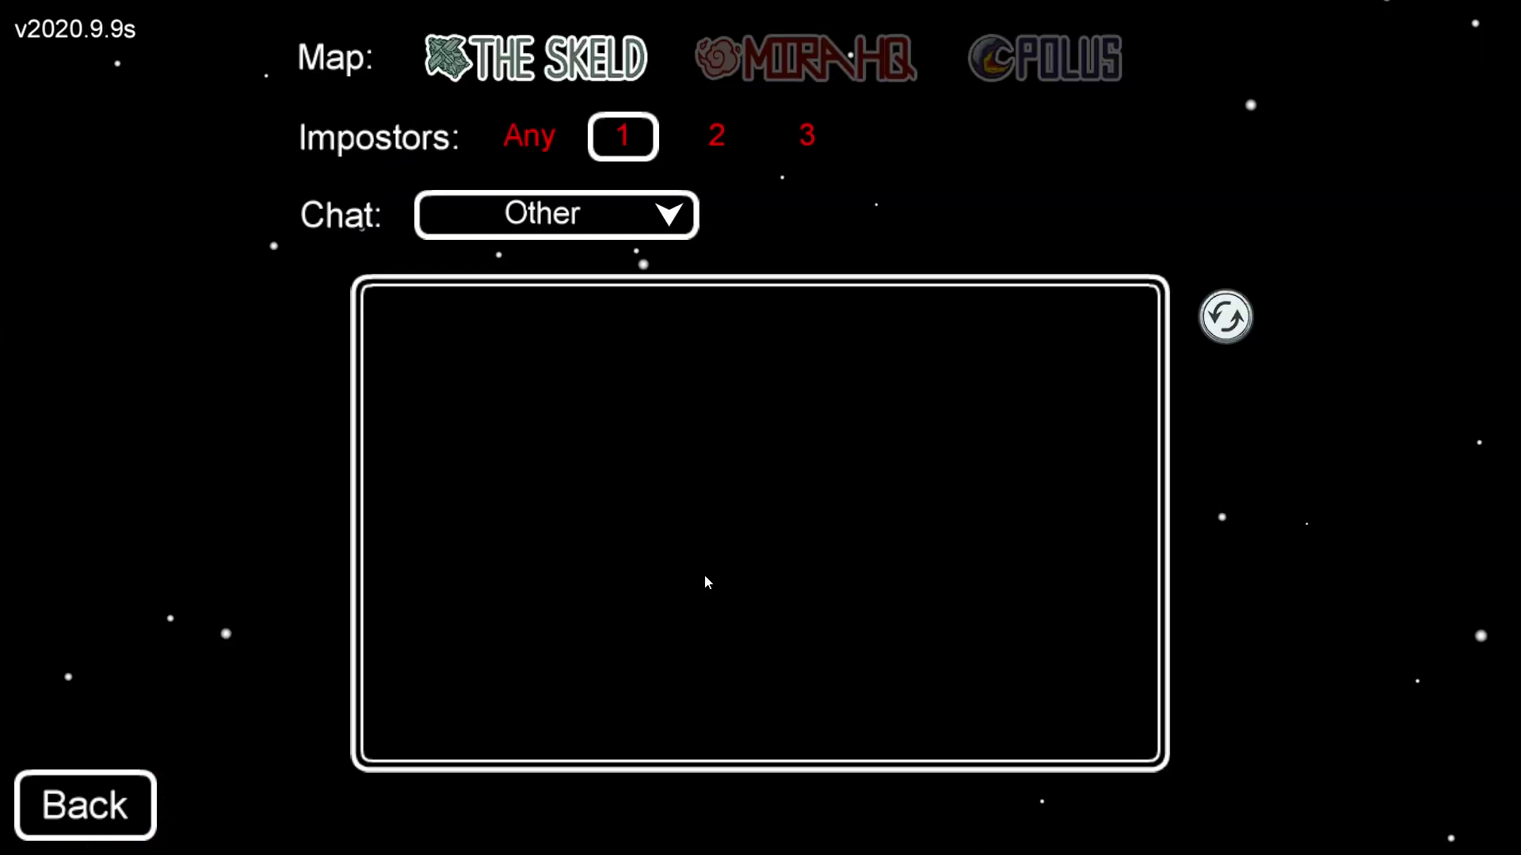
pyautogui.click(748, 392)
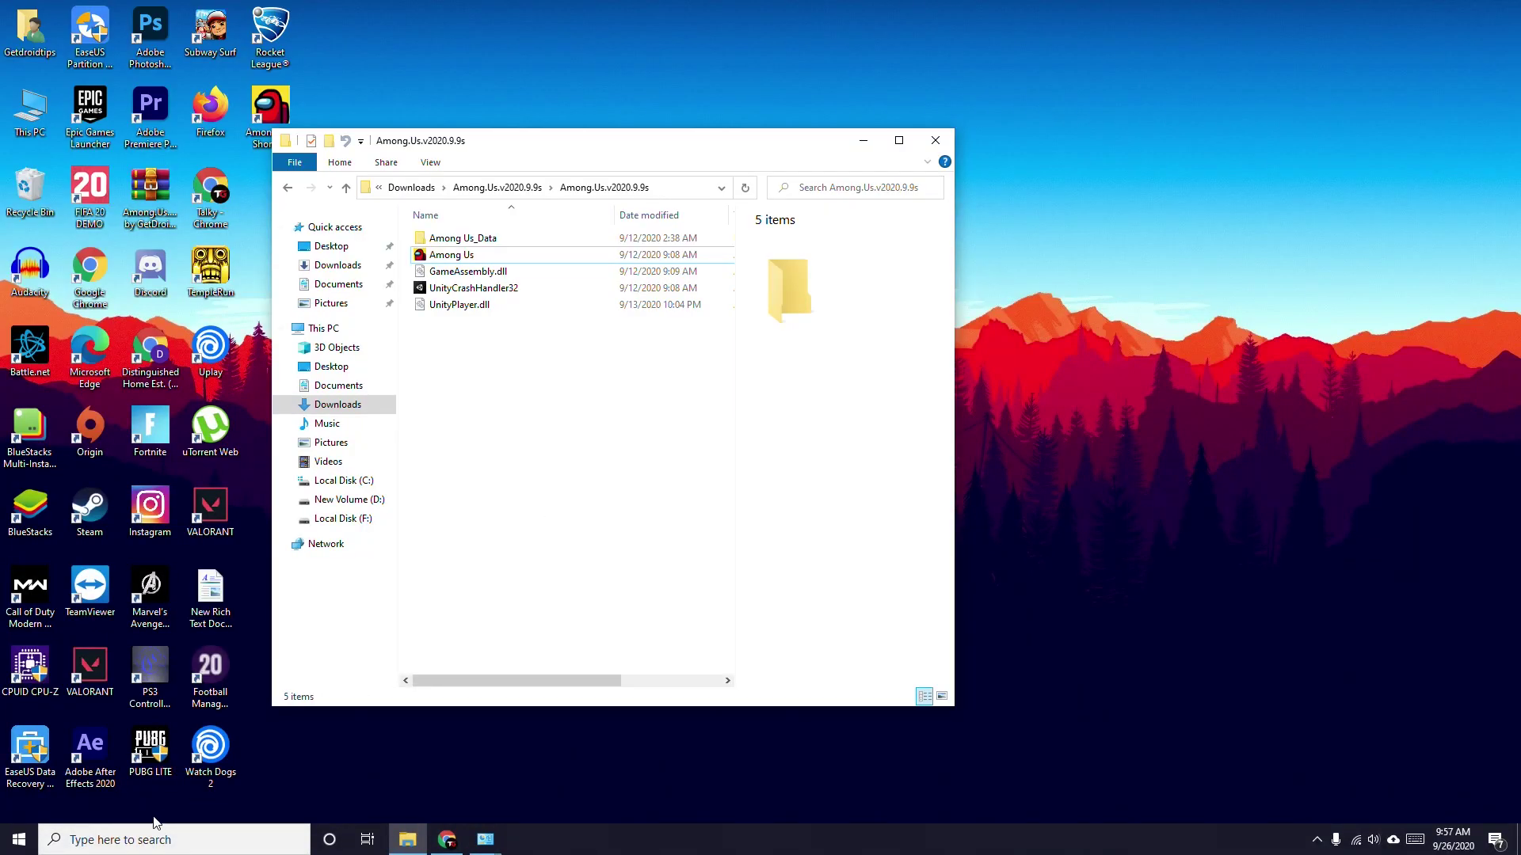
# Search Windows for "windows update", run a check for updates in the Windows Update settings, and close Settings.
pyautogui.click(99, 841)
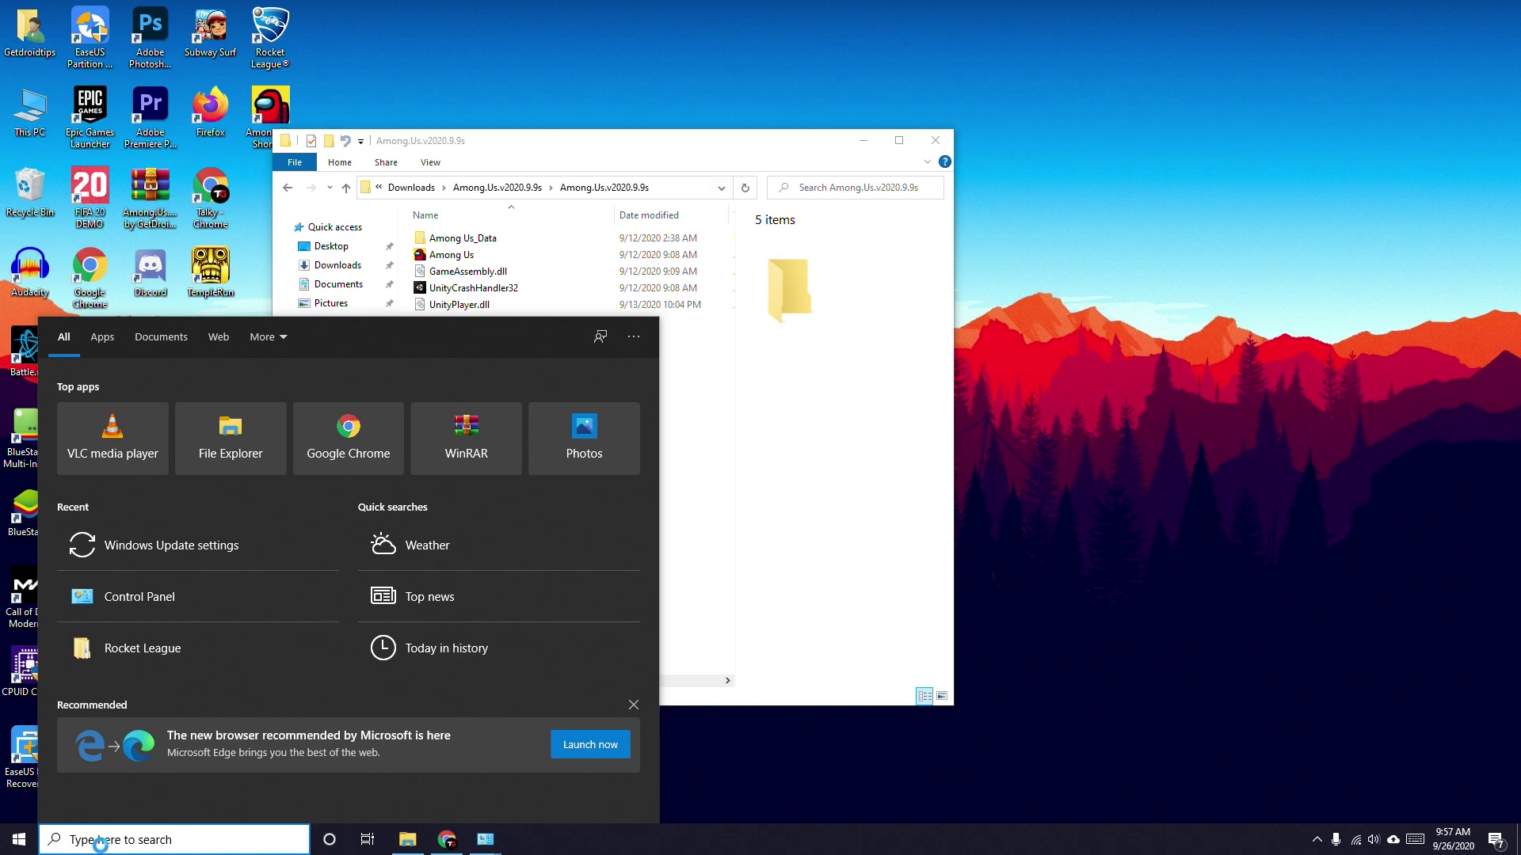
pyautogui.write('windo')
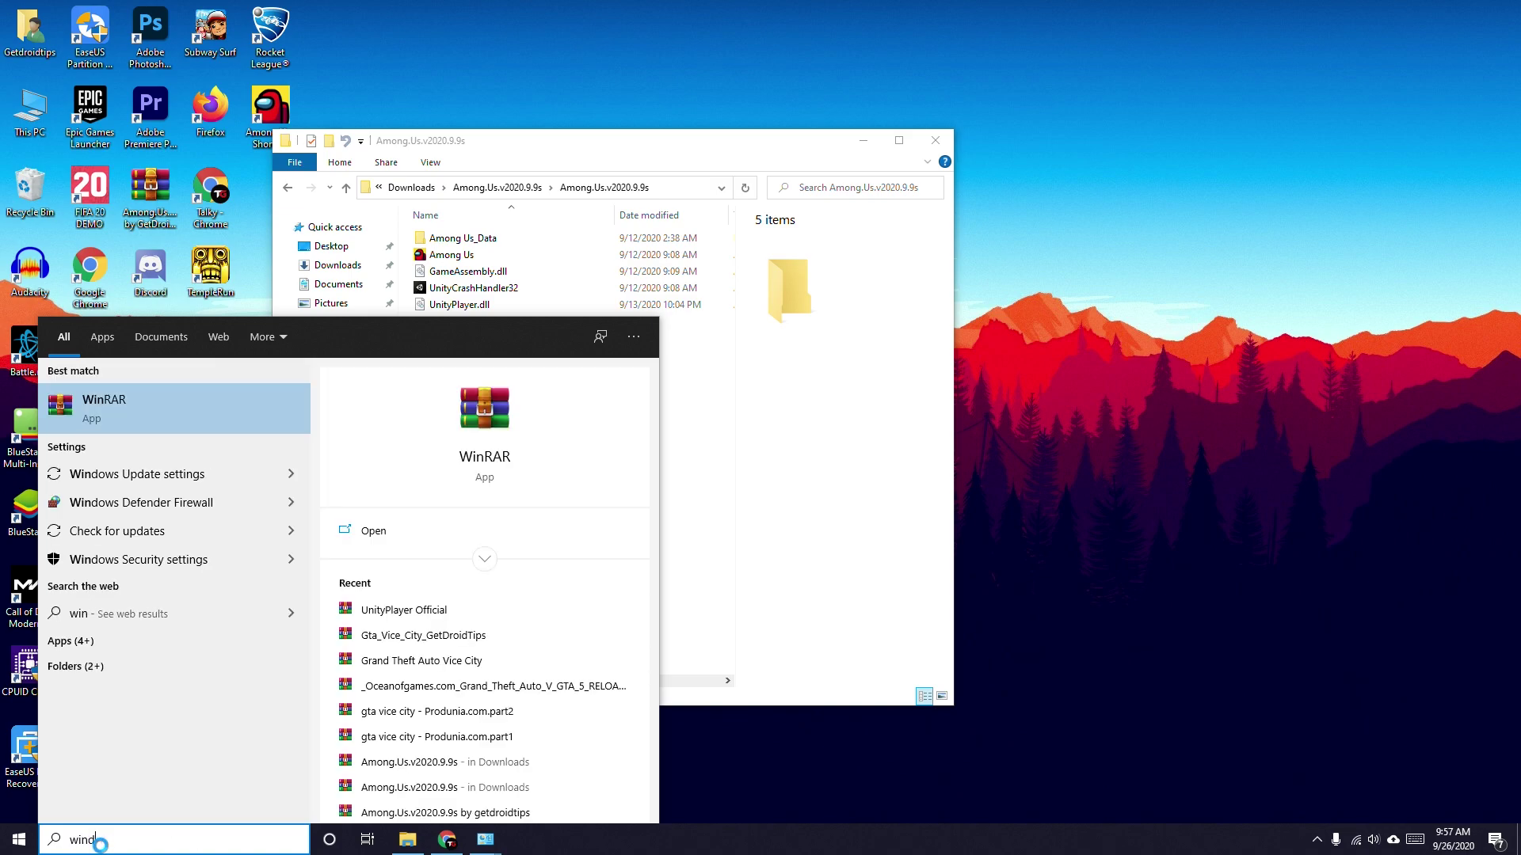
pyautogui.write('ws')
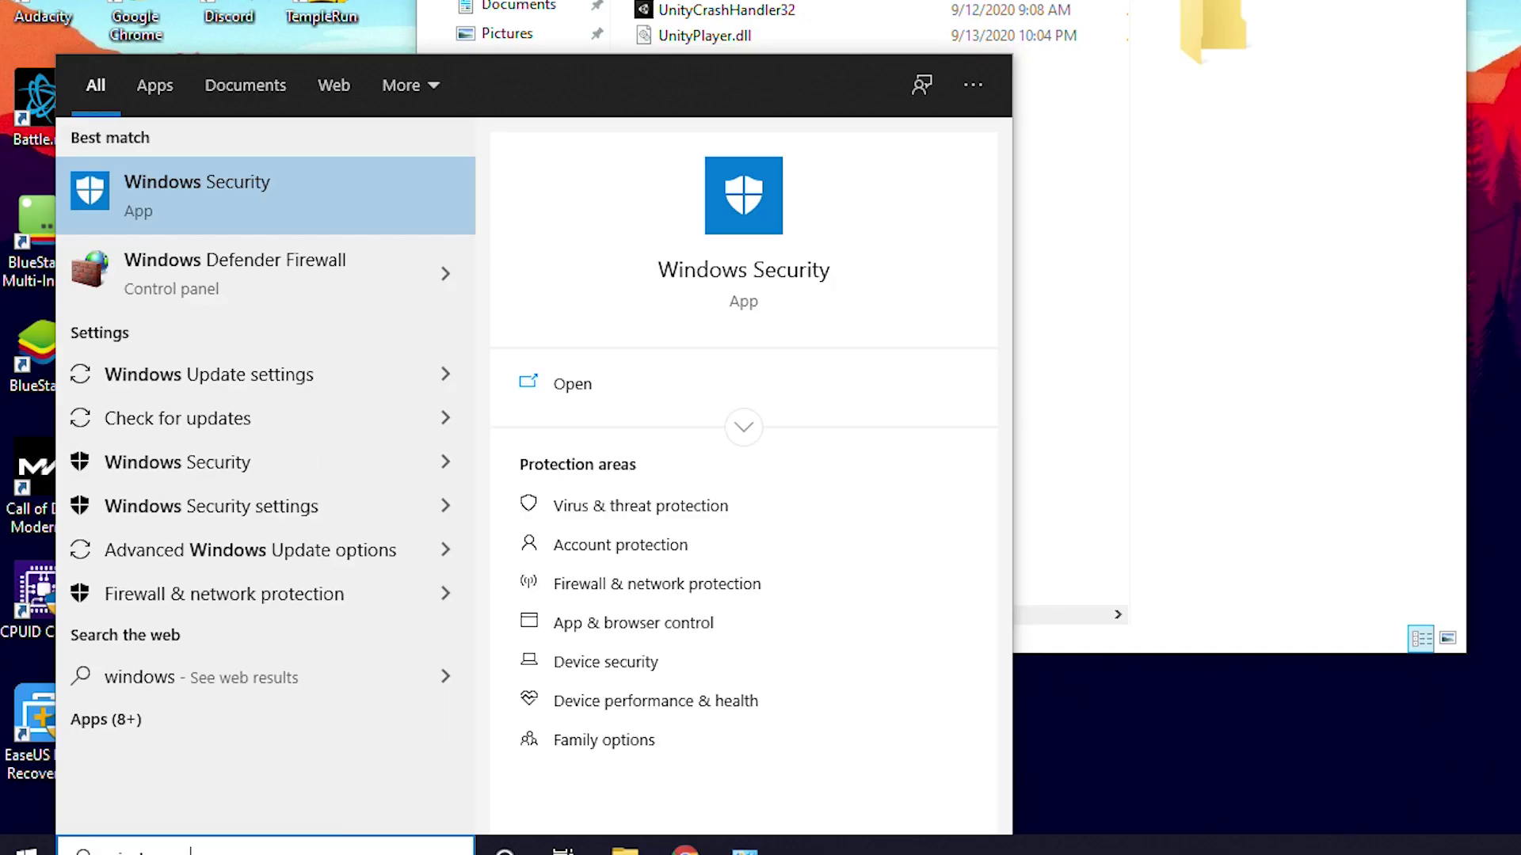
pyautogui.write(' update')
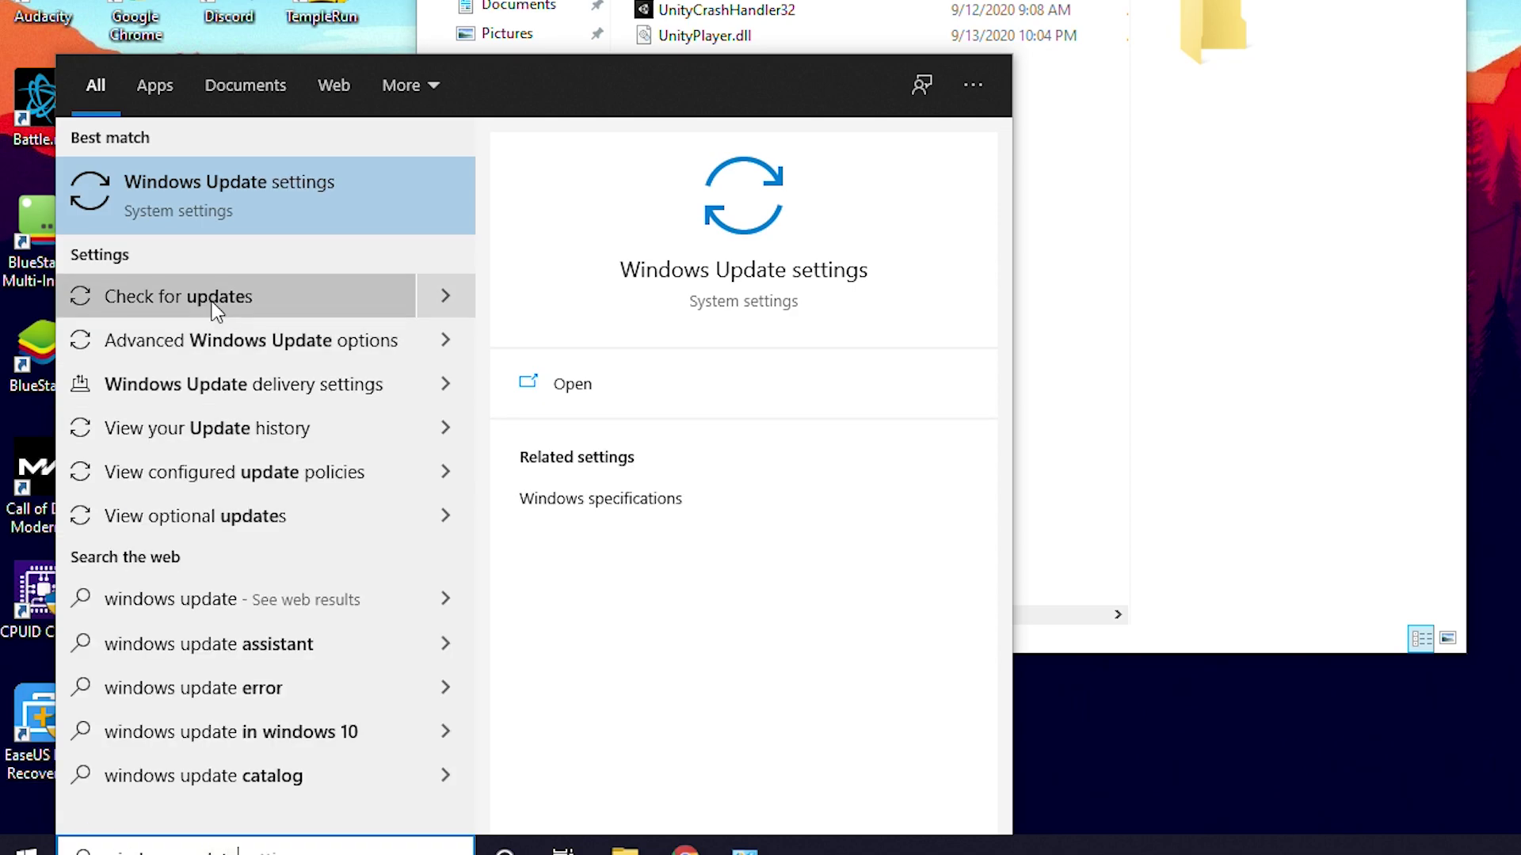
pyautogui.click(211, 308)
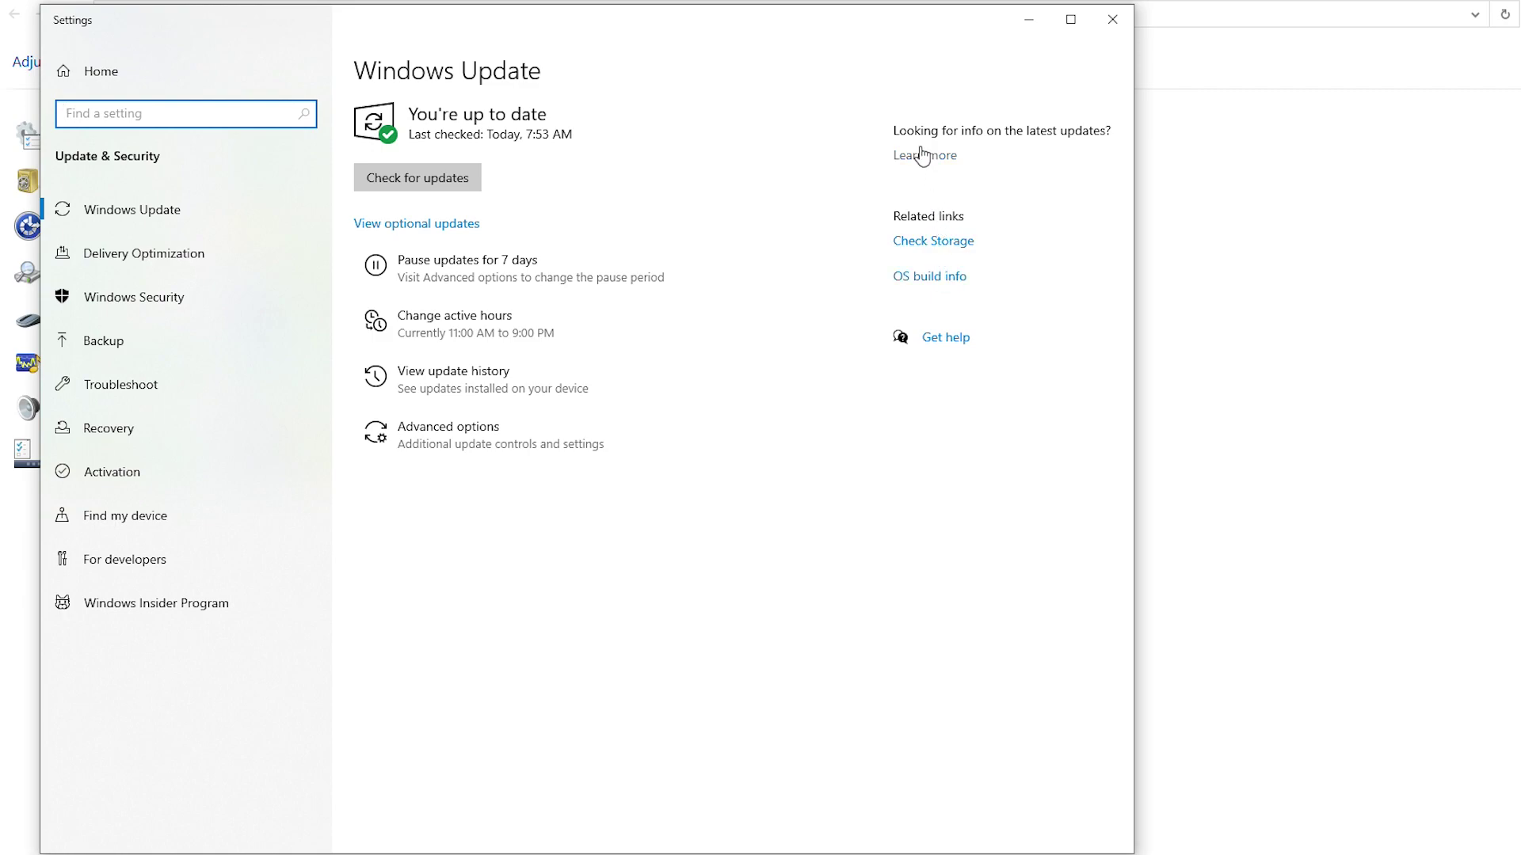
pyautogui.click(463, 278)
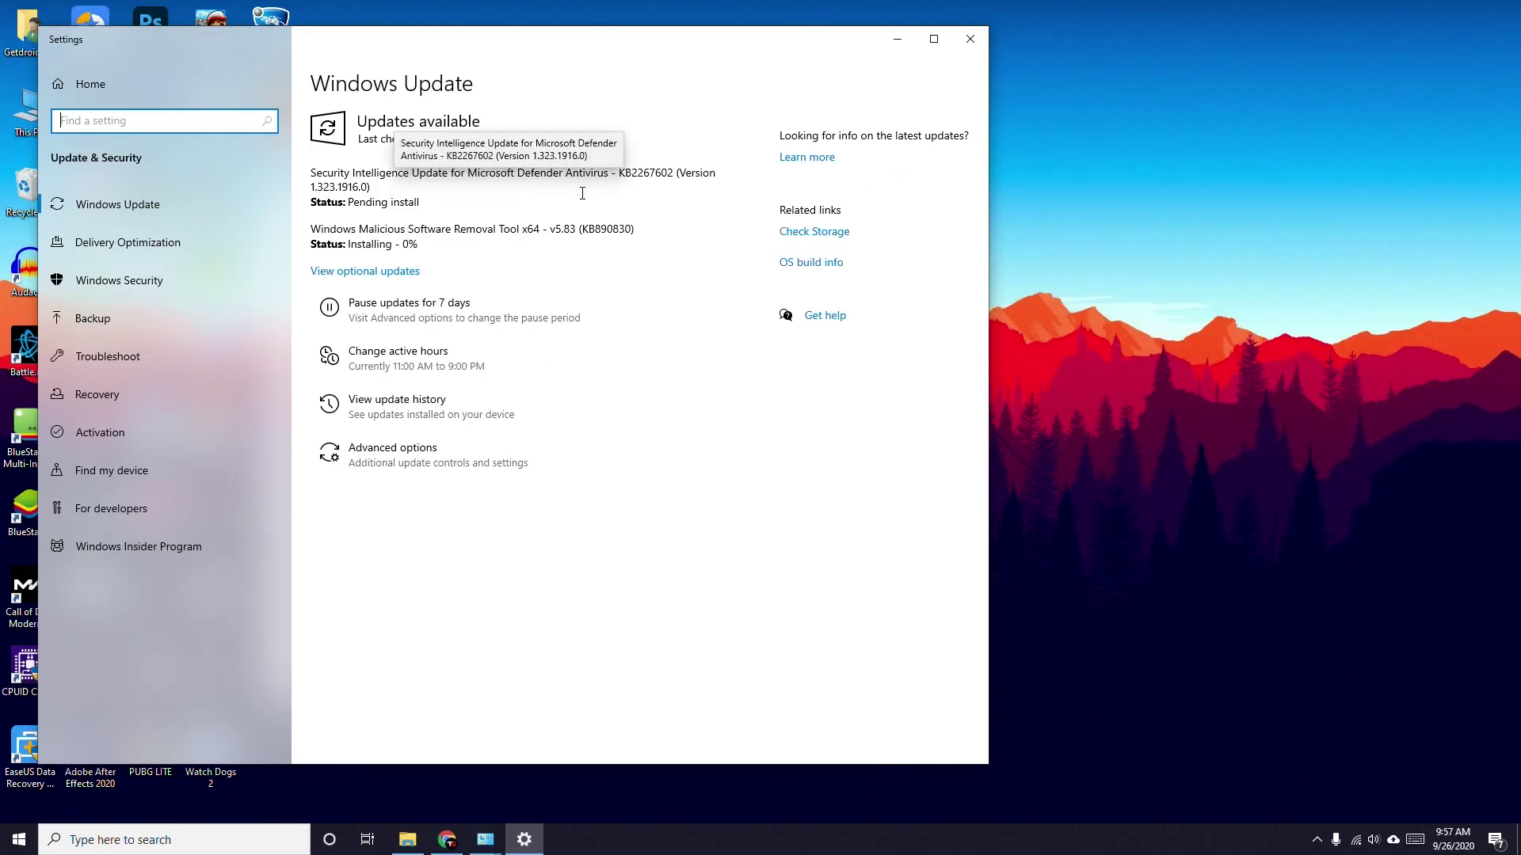
pyautogui.click(970, 39)
# Switch to Control Panel and open the Windows Features list from Programs and Features.
pyautogui.click(485, 840)
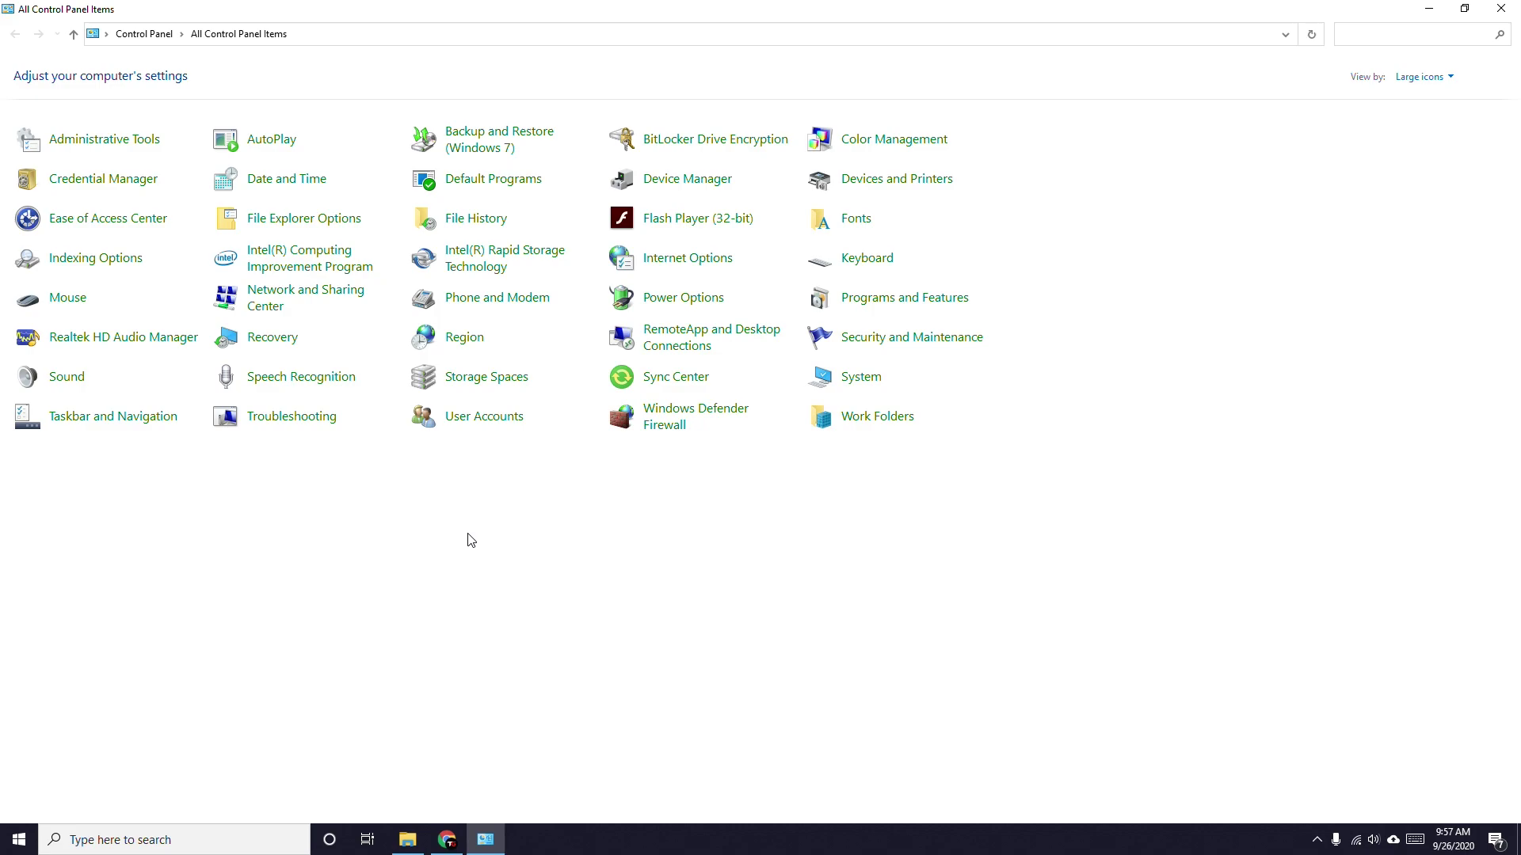
pyautogui.click(885, 307)
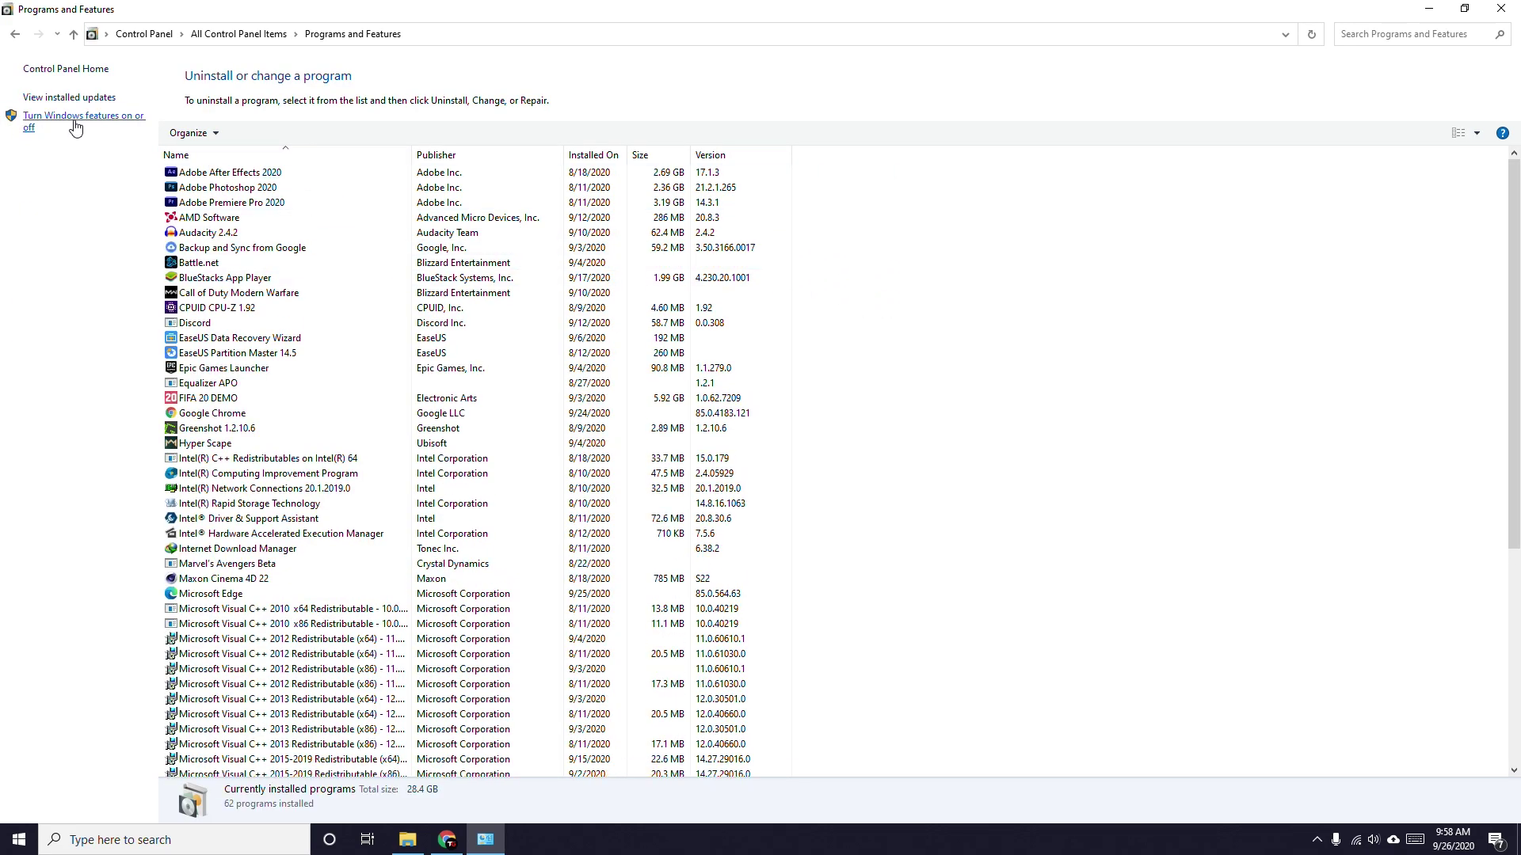
pyautogui.click(89, 127)
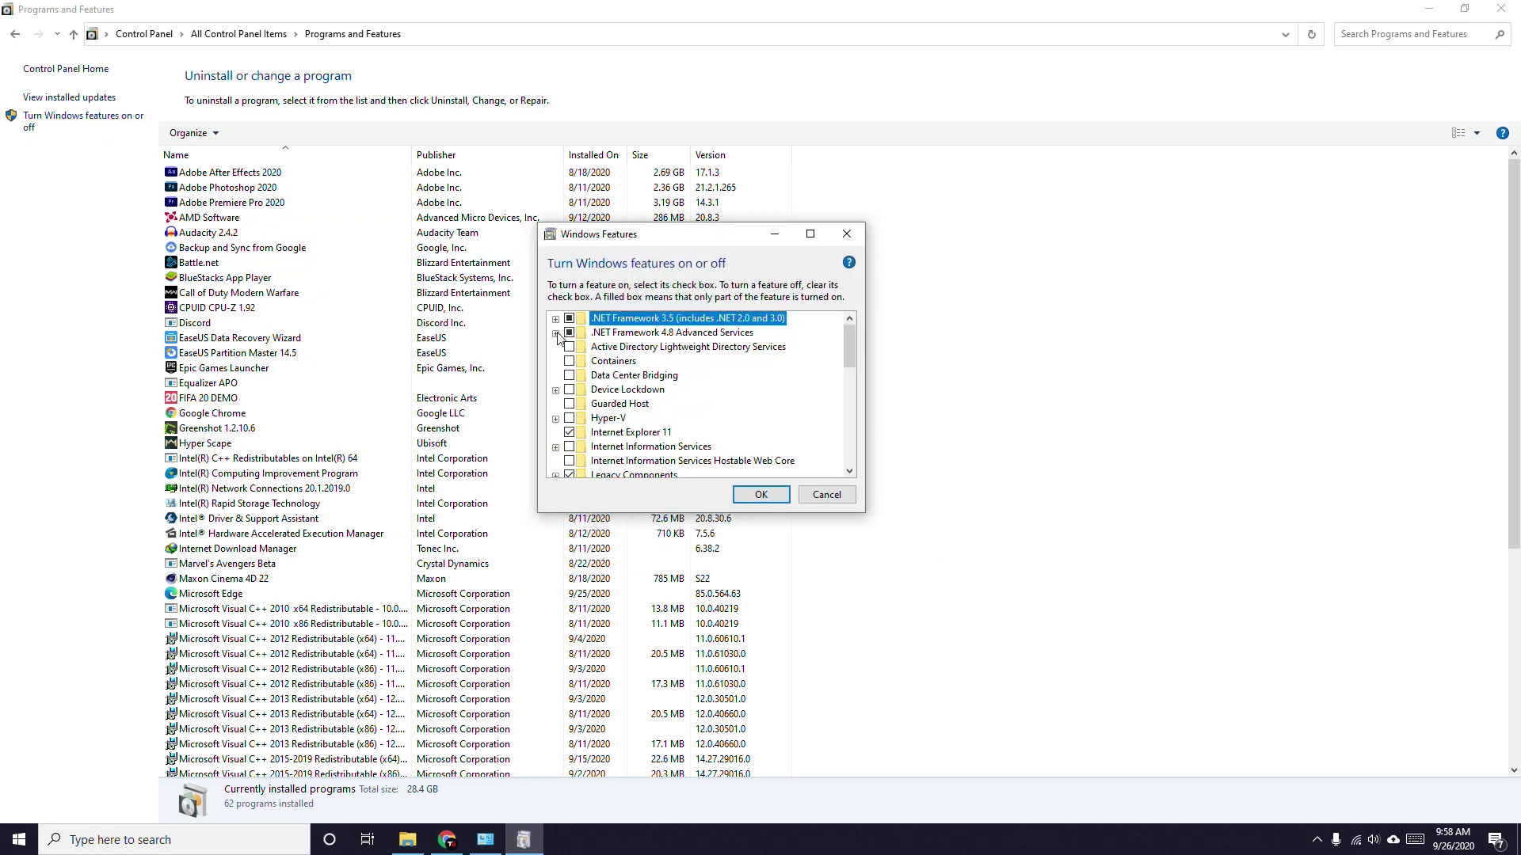
# Enable both Windows Communication Foundation activation features under .NET Framework 3.5 and ASP.NET 4.8 under .NET Framework 4.8 Advanced Services.
pyautogui.click(555, 320)
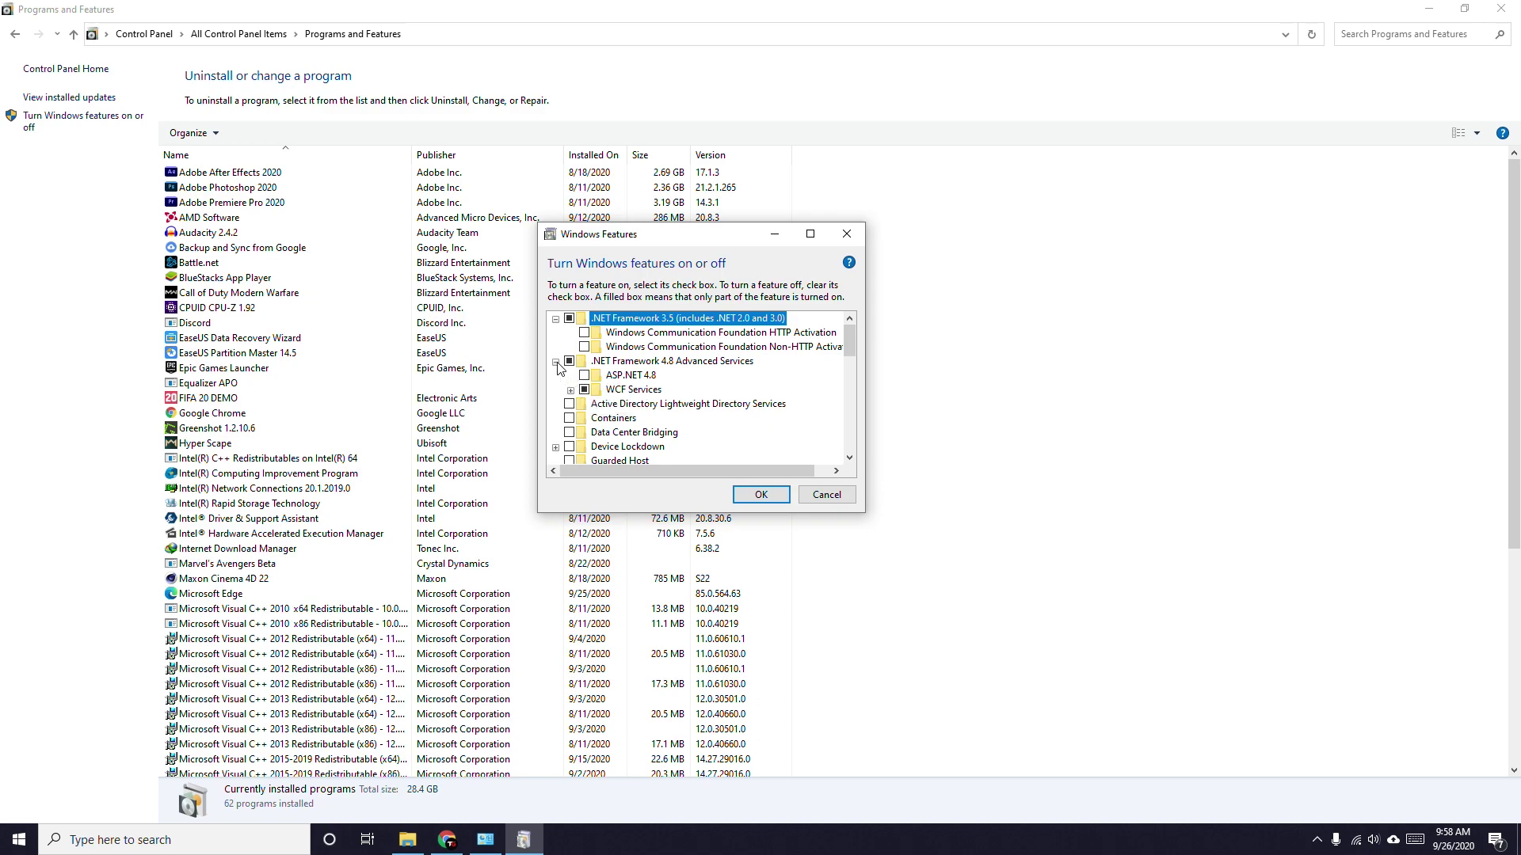
pyautogui.click(569, 320)
pyautogui.click(582, 361)
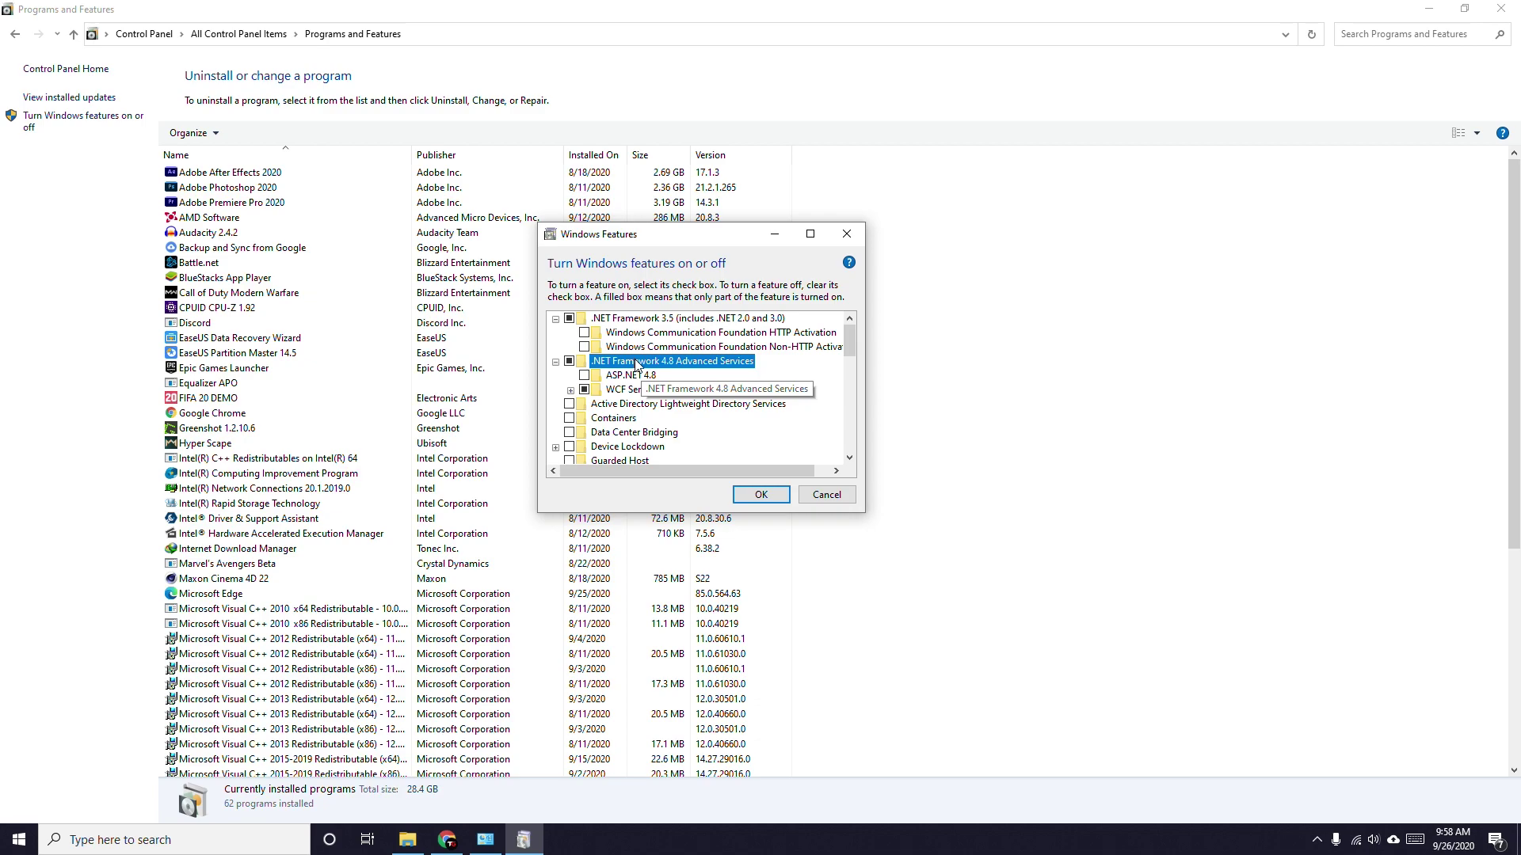
pyautogui.click(583, 333)
pyautogui.click(585, 346)
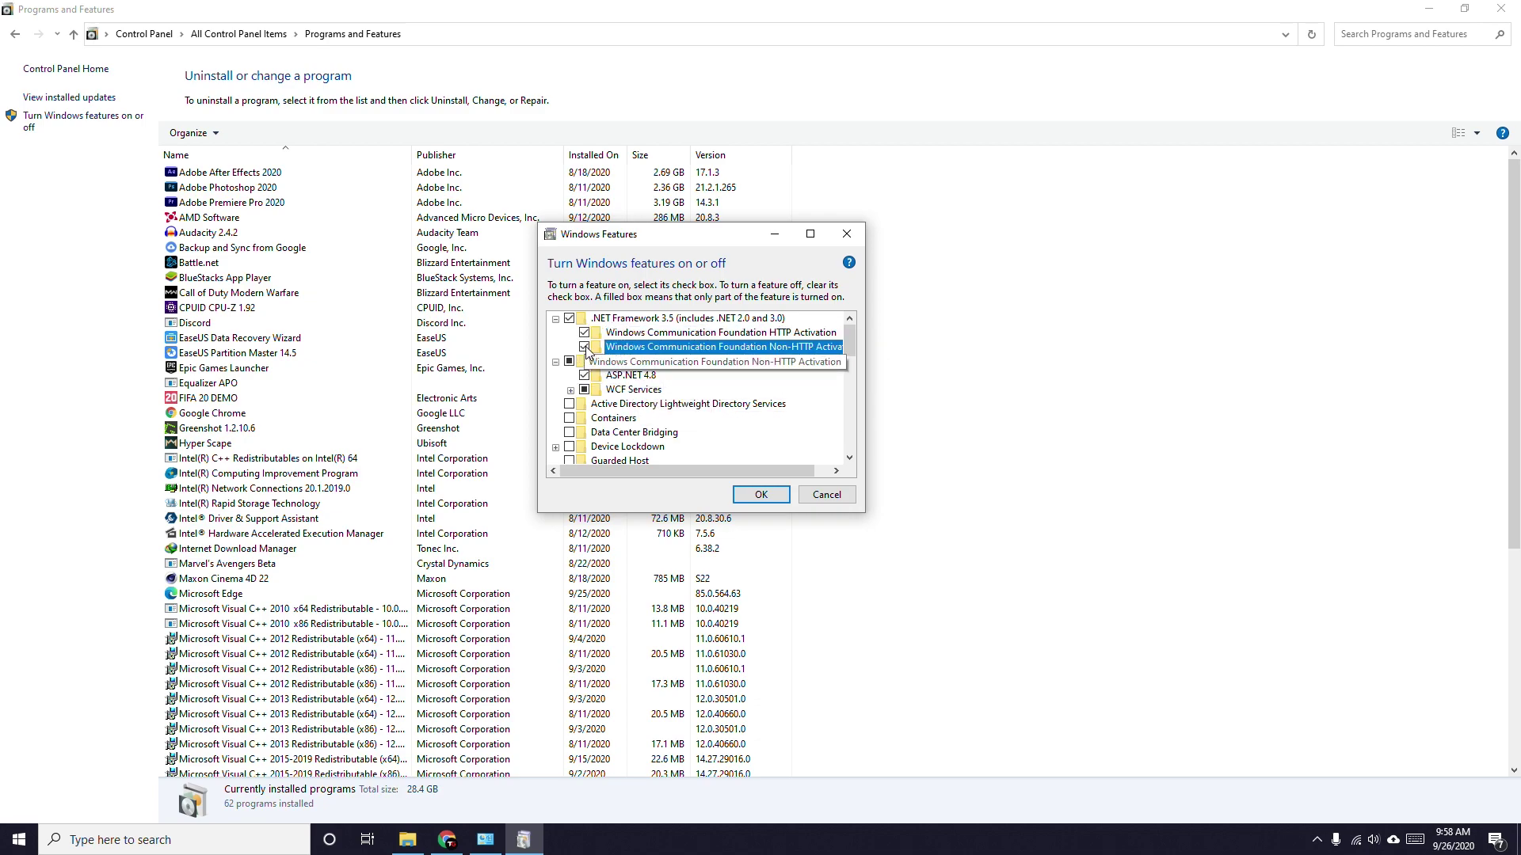
# Enable HTTP, Message Queuing (MSMQ), Named Pipe and TCP Activation under WCF Services, and apply the Windows feature changes.
pyautogui.click(570, 390)
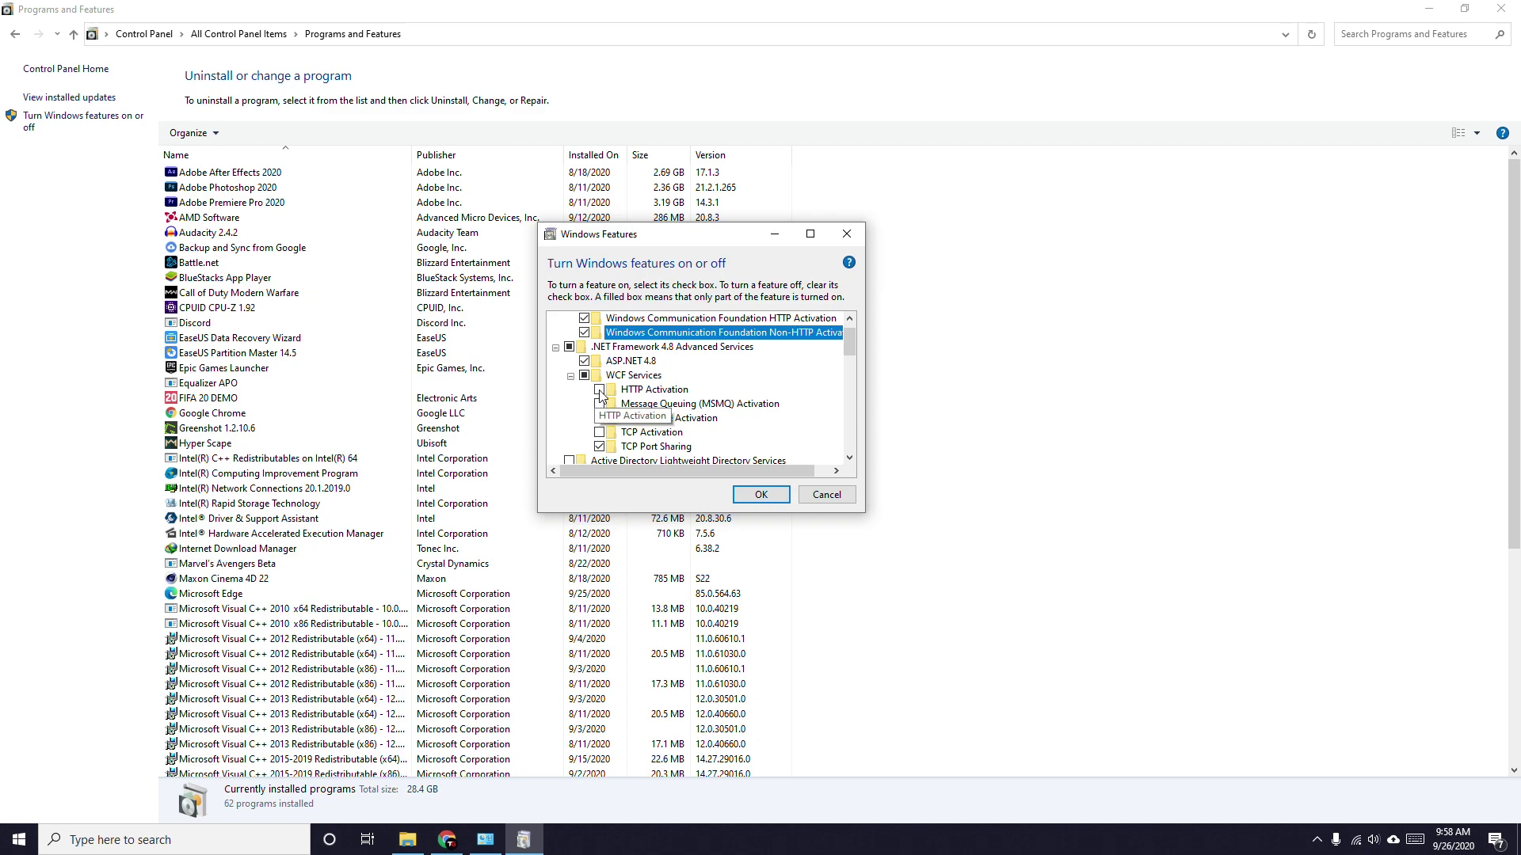
pyautogui.click(599, 390)
pyautogui.click(599, 404)
pyautogui.click(599, 418)
pyautogui.click(599, 432)
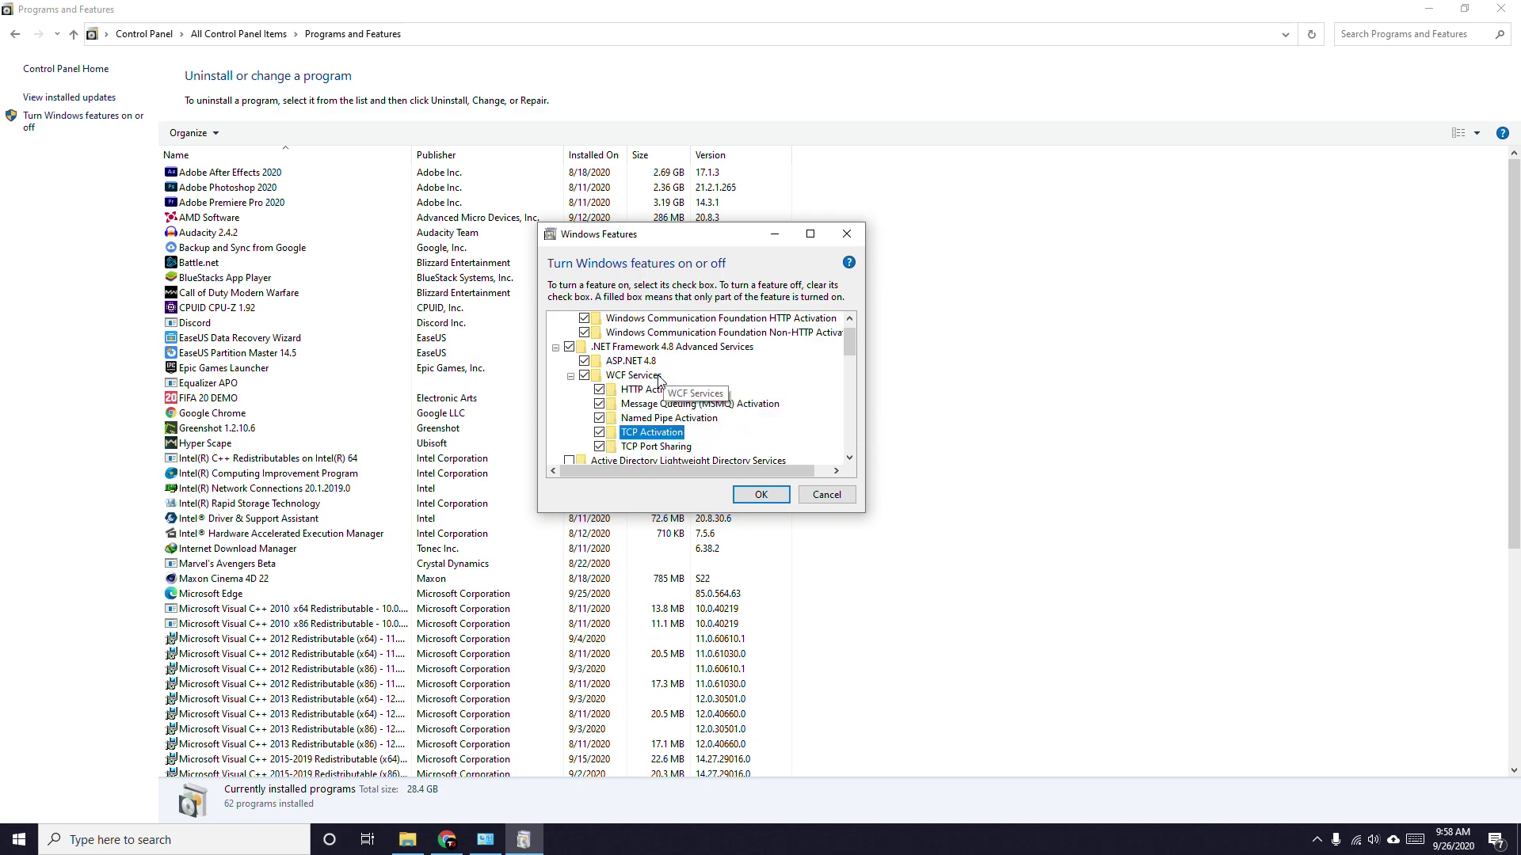
pyautogui.scroll(1, 625, 341)
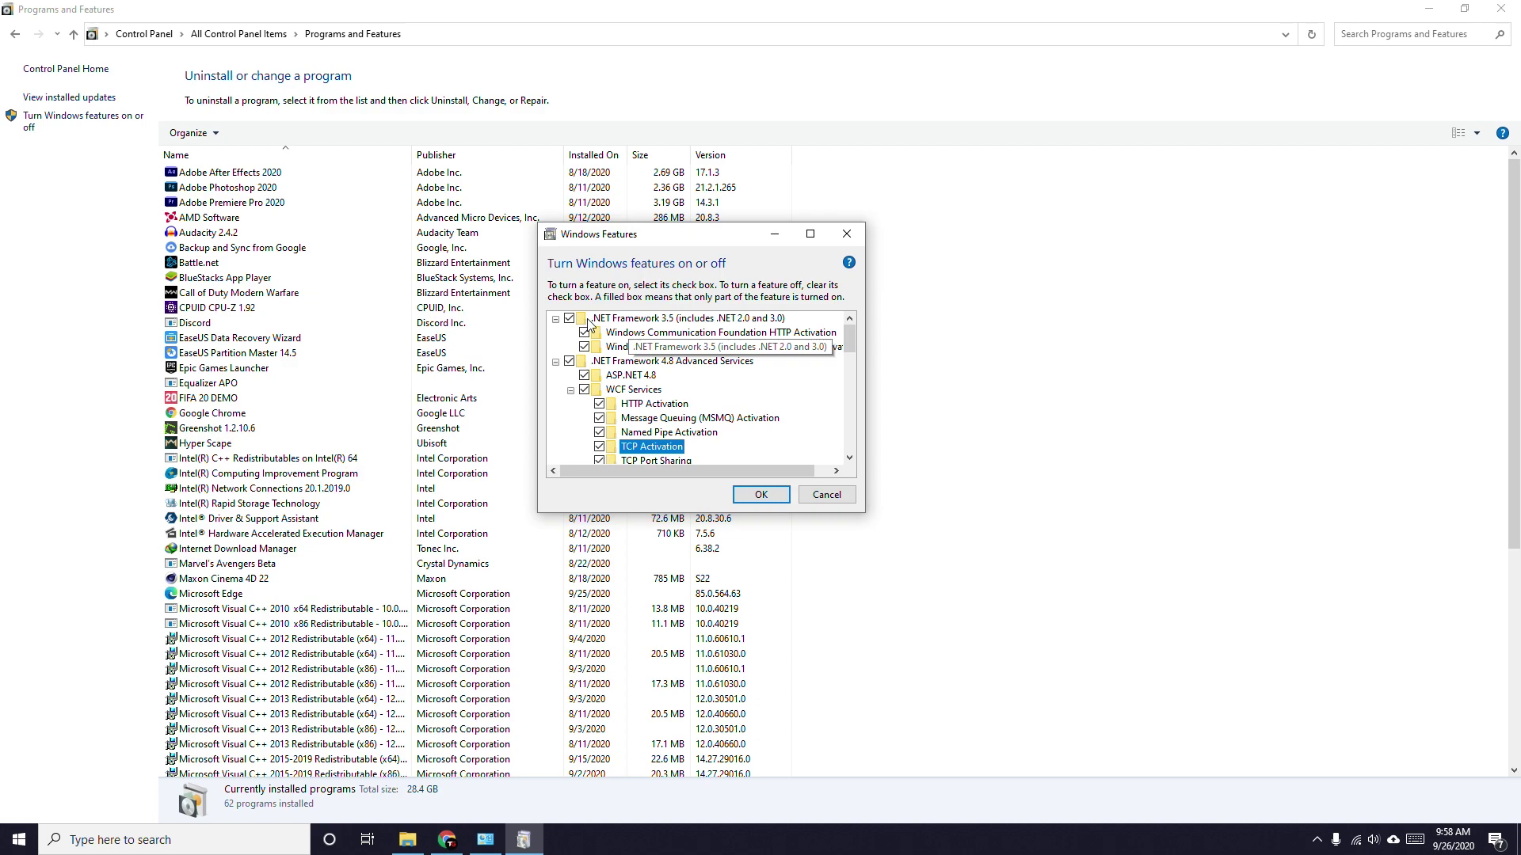
pyautogui.click(761, 495)
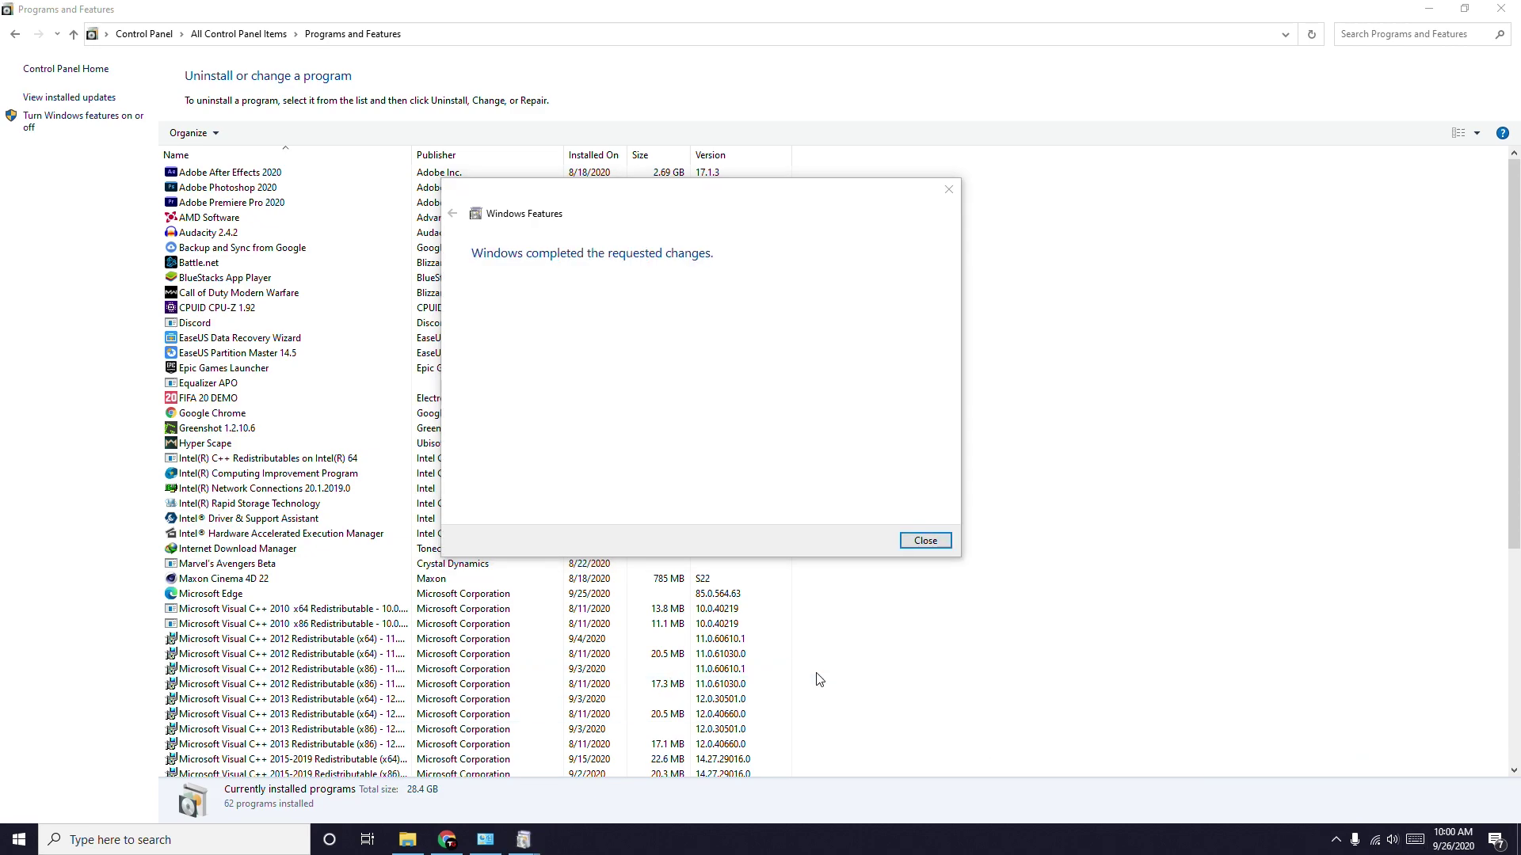
pyautogui.click(924, 541)
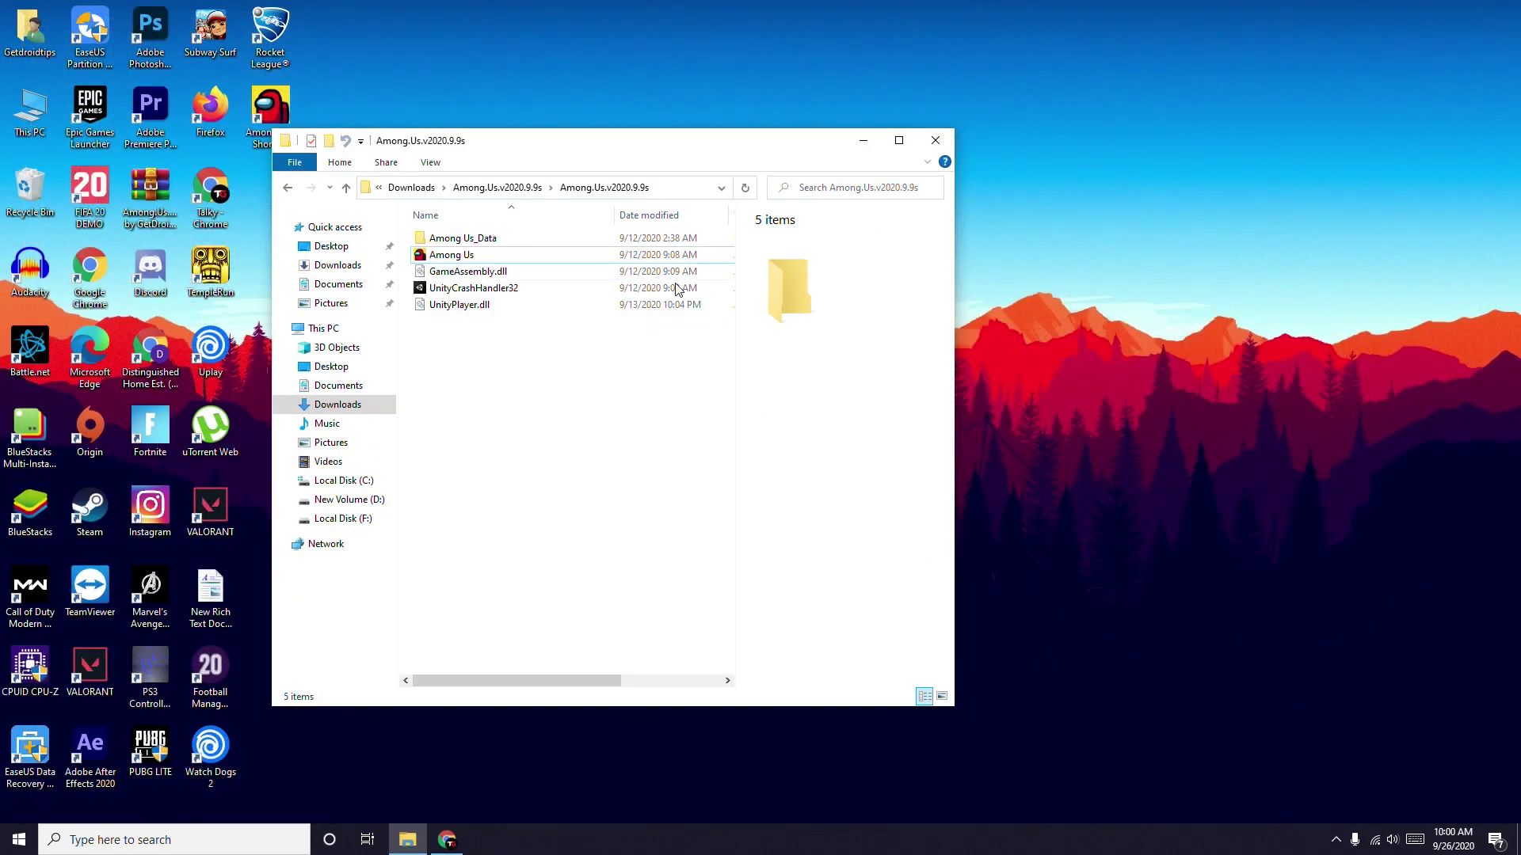
# Launch Among Us from the game folder, allowing it to make changes to the device, and join a public online game.
pyautogui.doubleClick(451, 255)
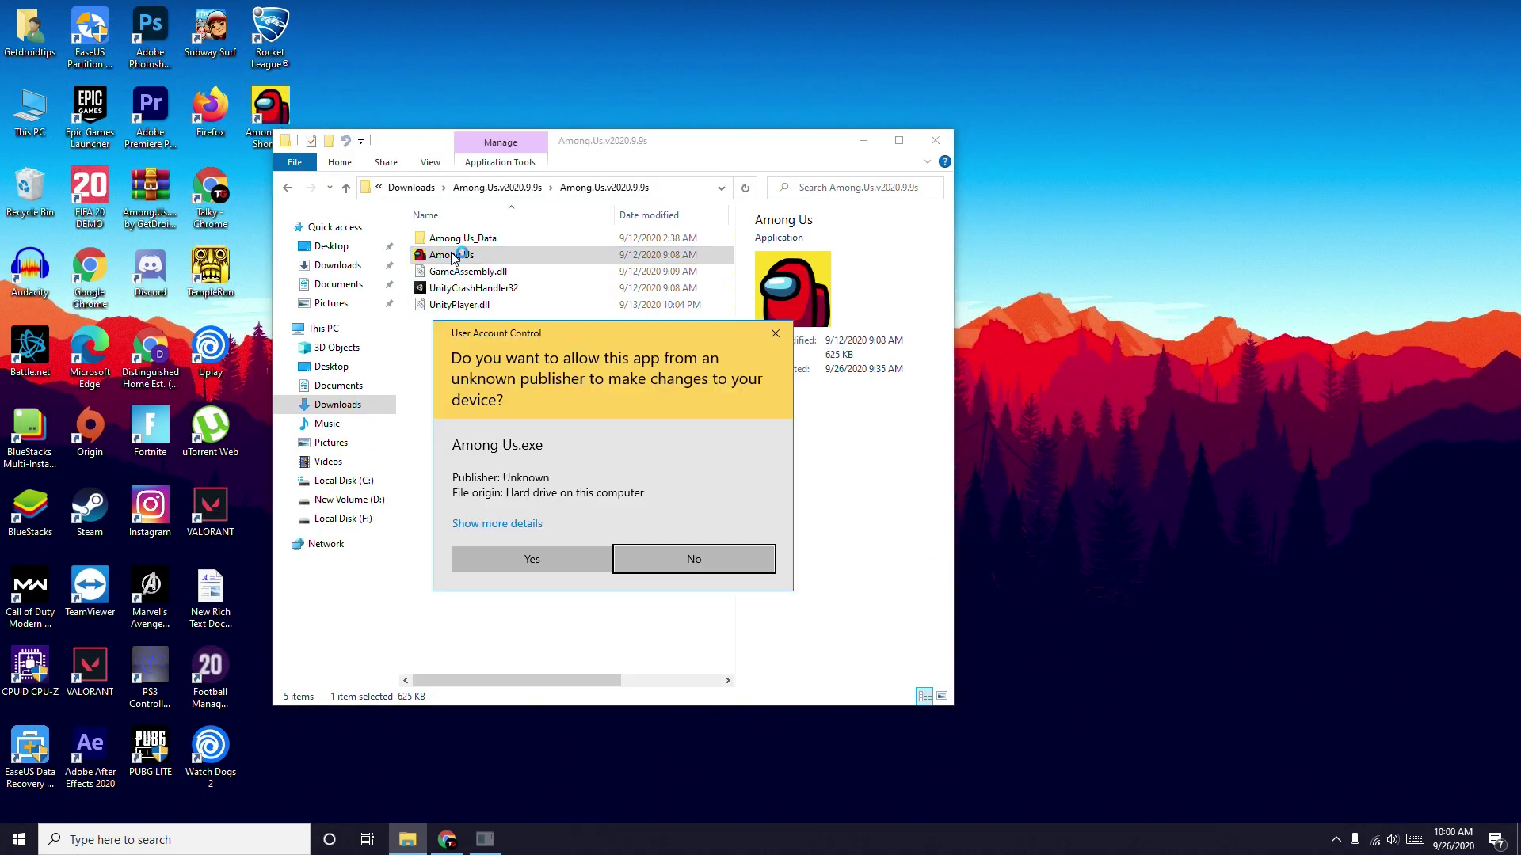
pyautogui.click(534, 559)
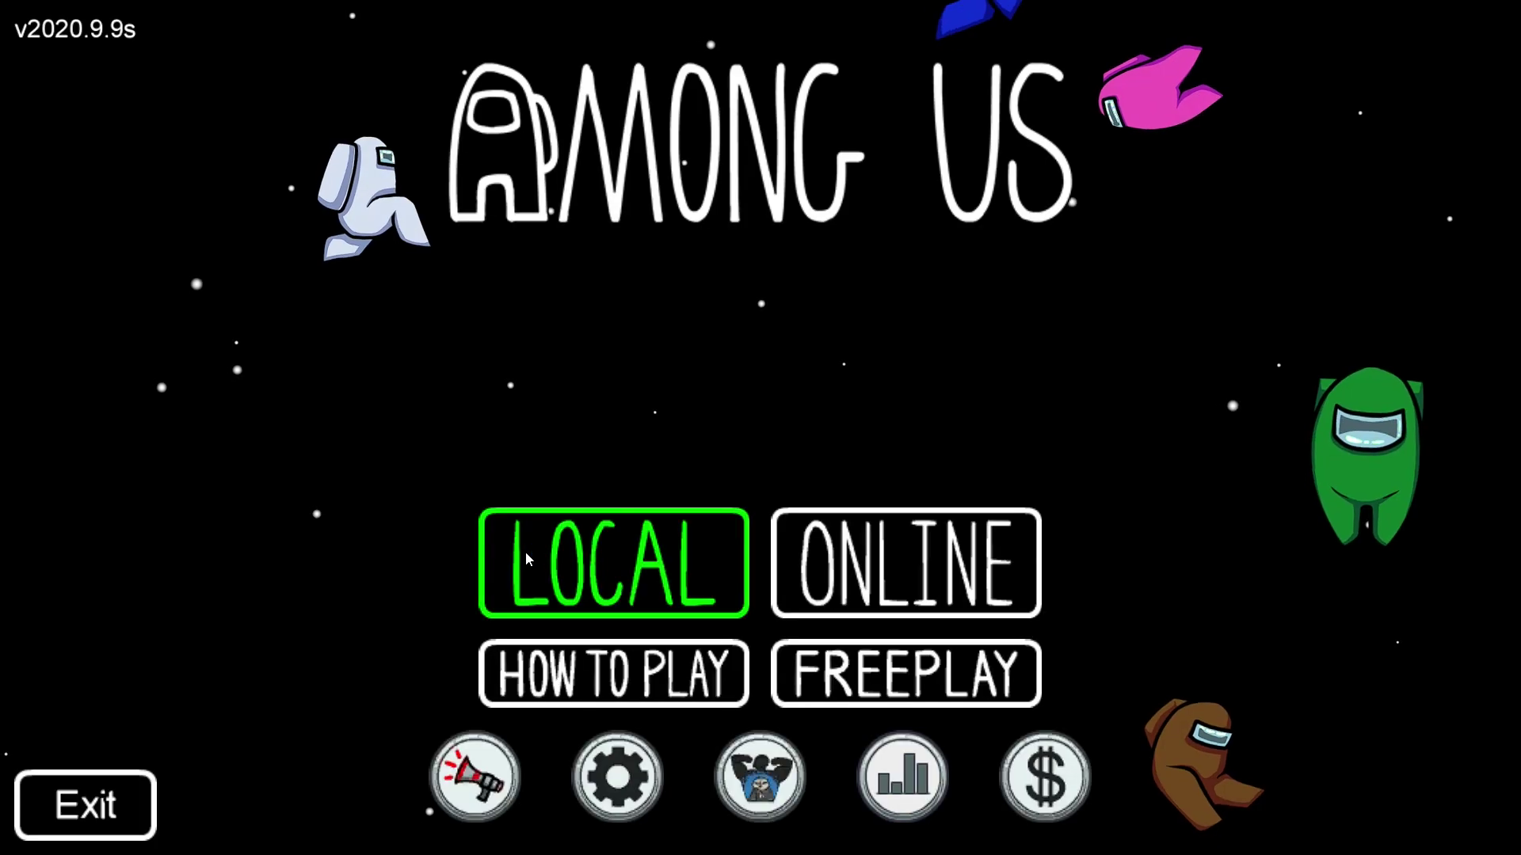
pyautogui.click(933, 569)
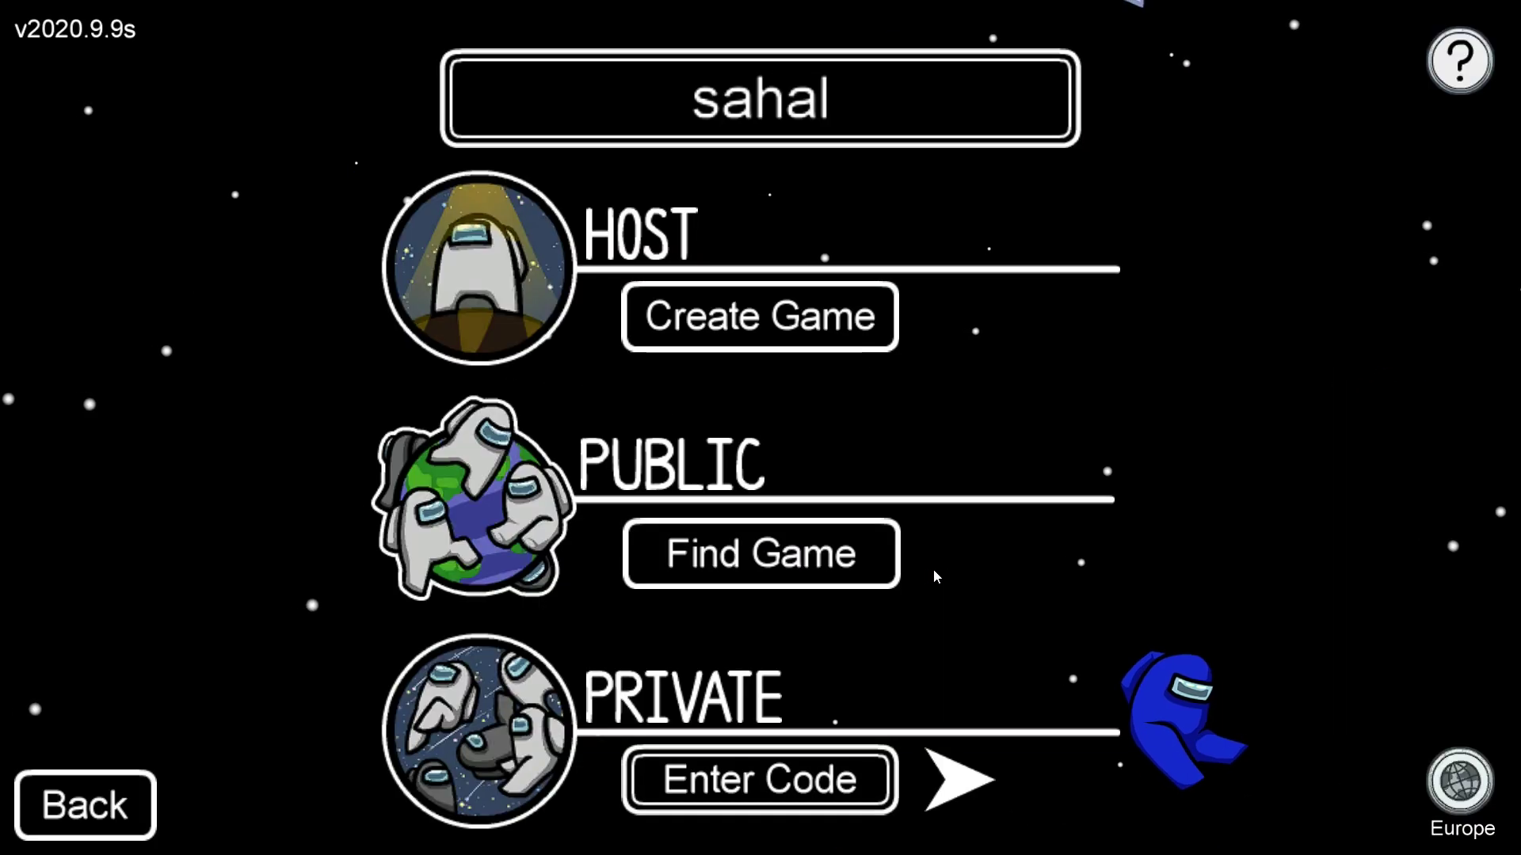
pyautogui.click(748, 562)
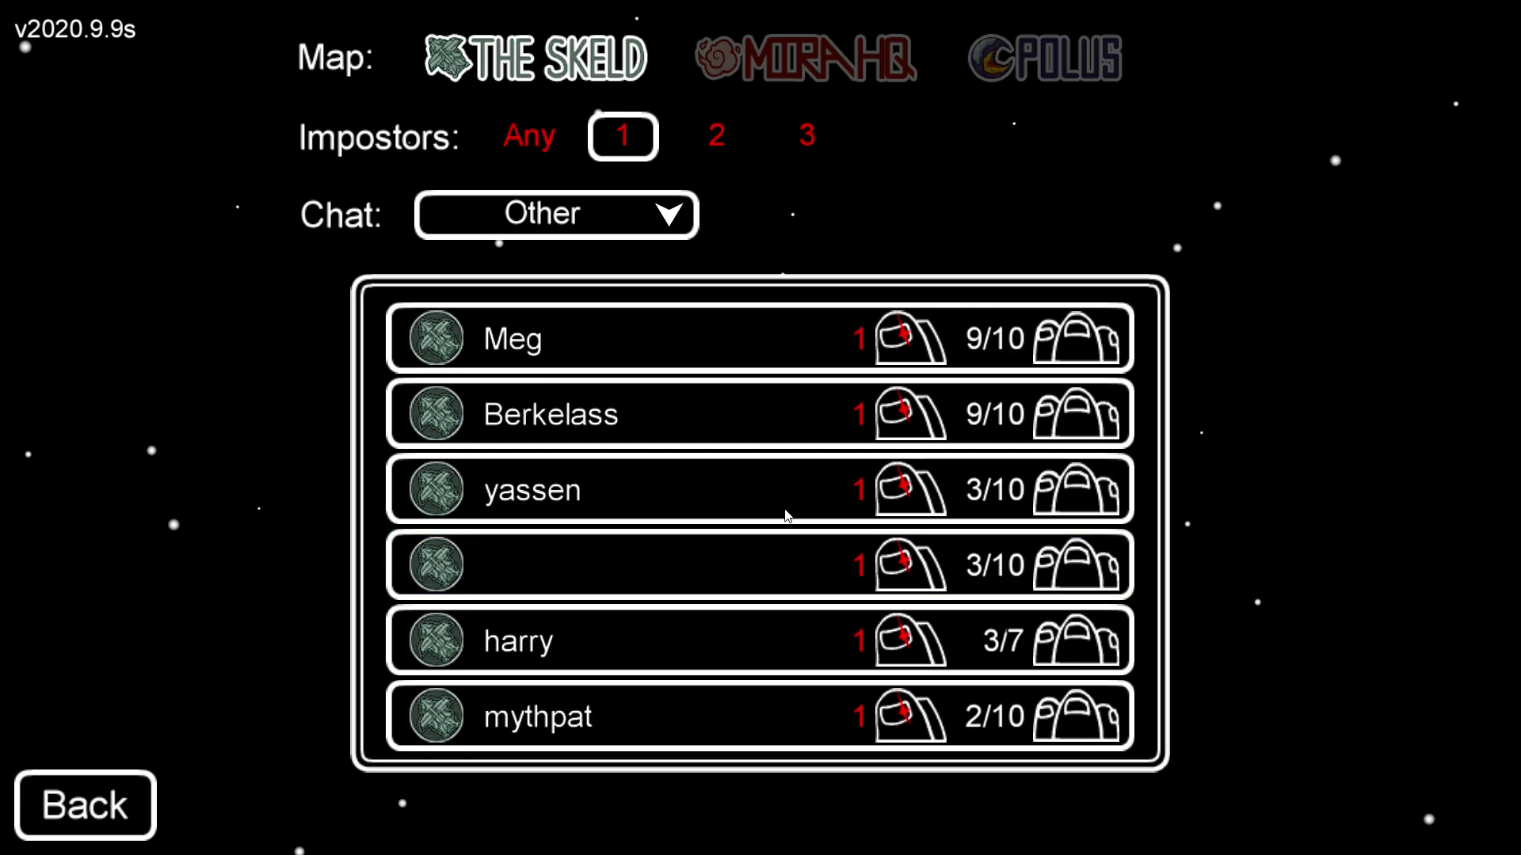
pyautogui.click(790, 485)
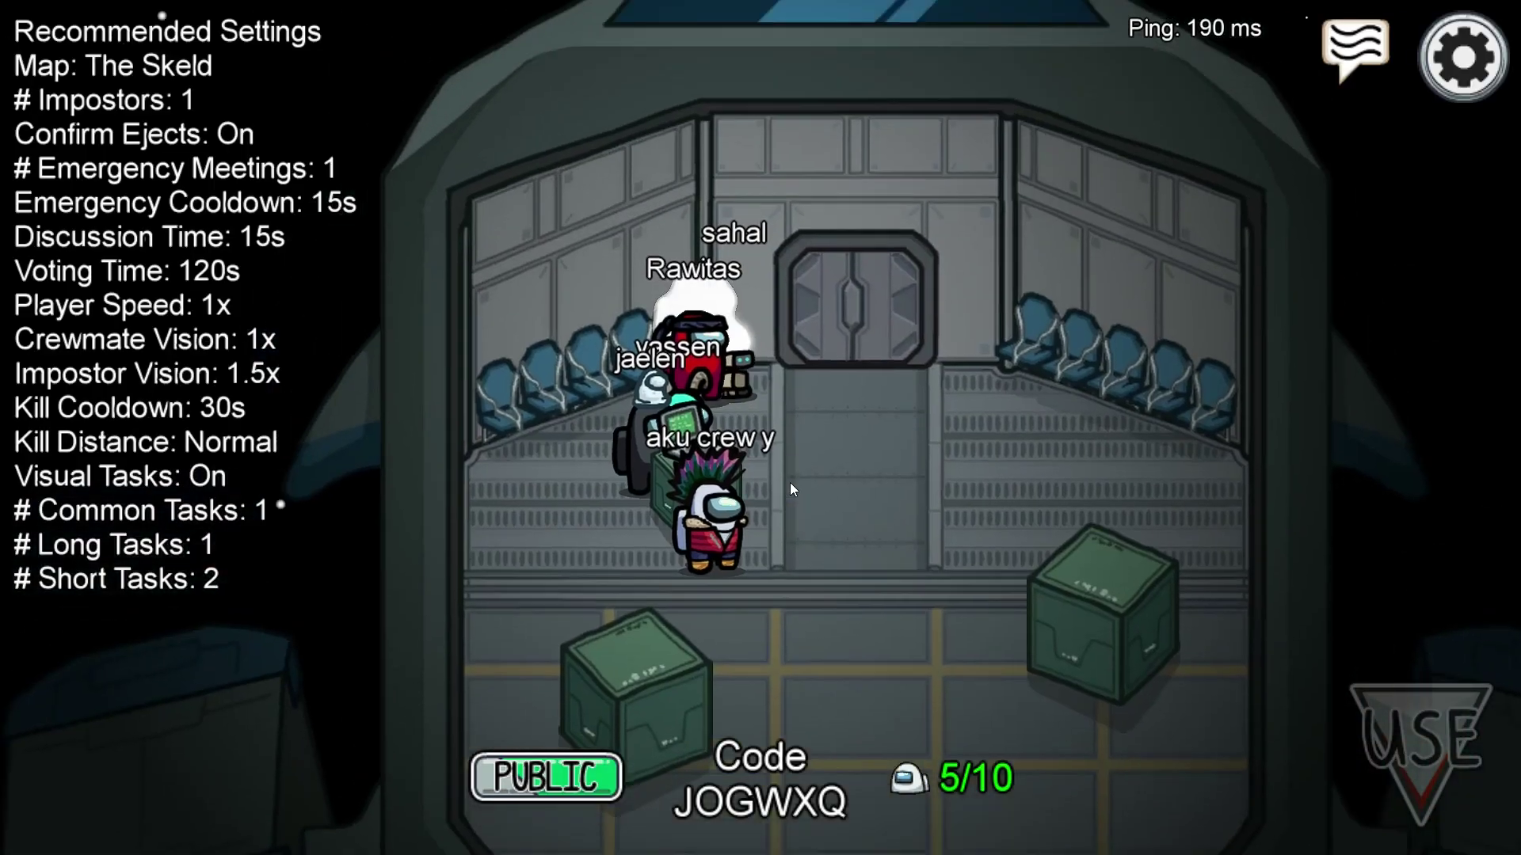
# Walk the character around the online game lobby to test that the game responds.
pyautogui.press('d')
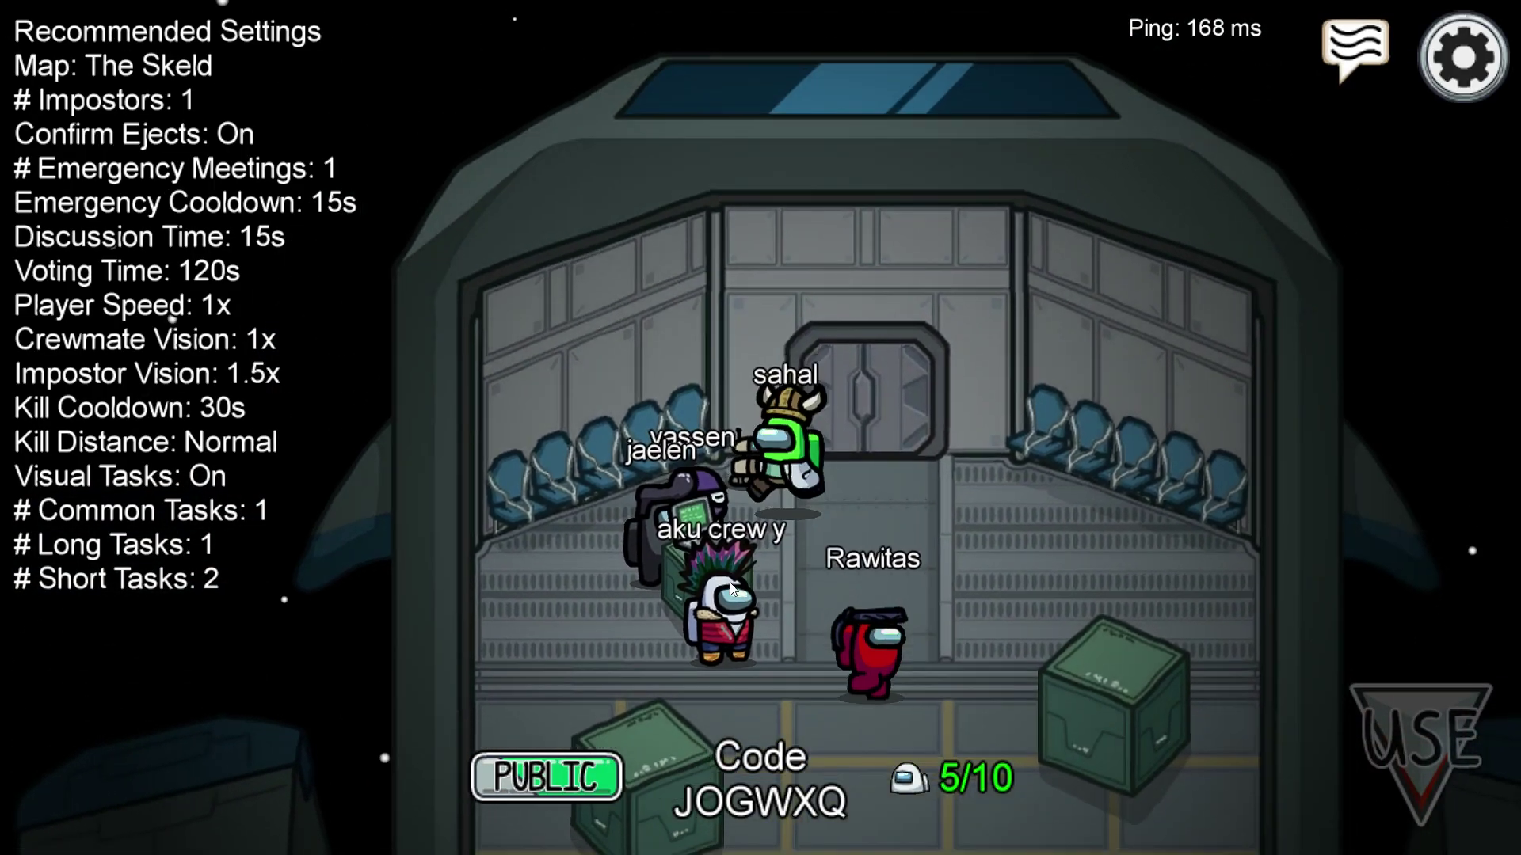
pyautogui.press('s')
pyautogui.press('s')
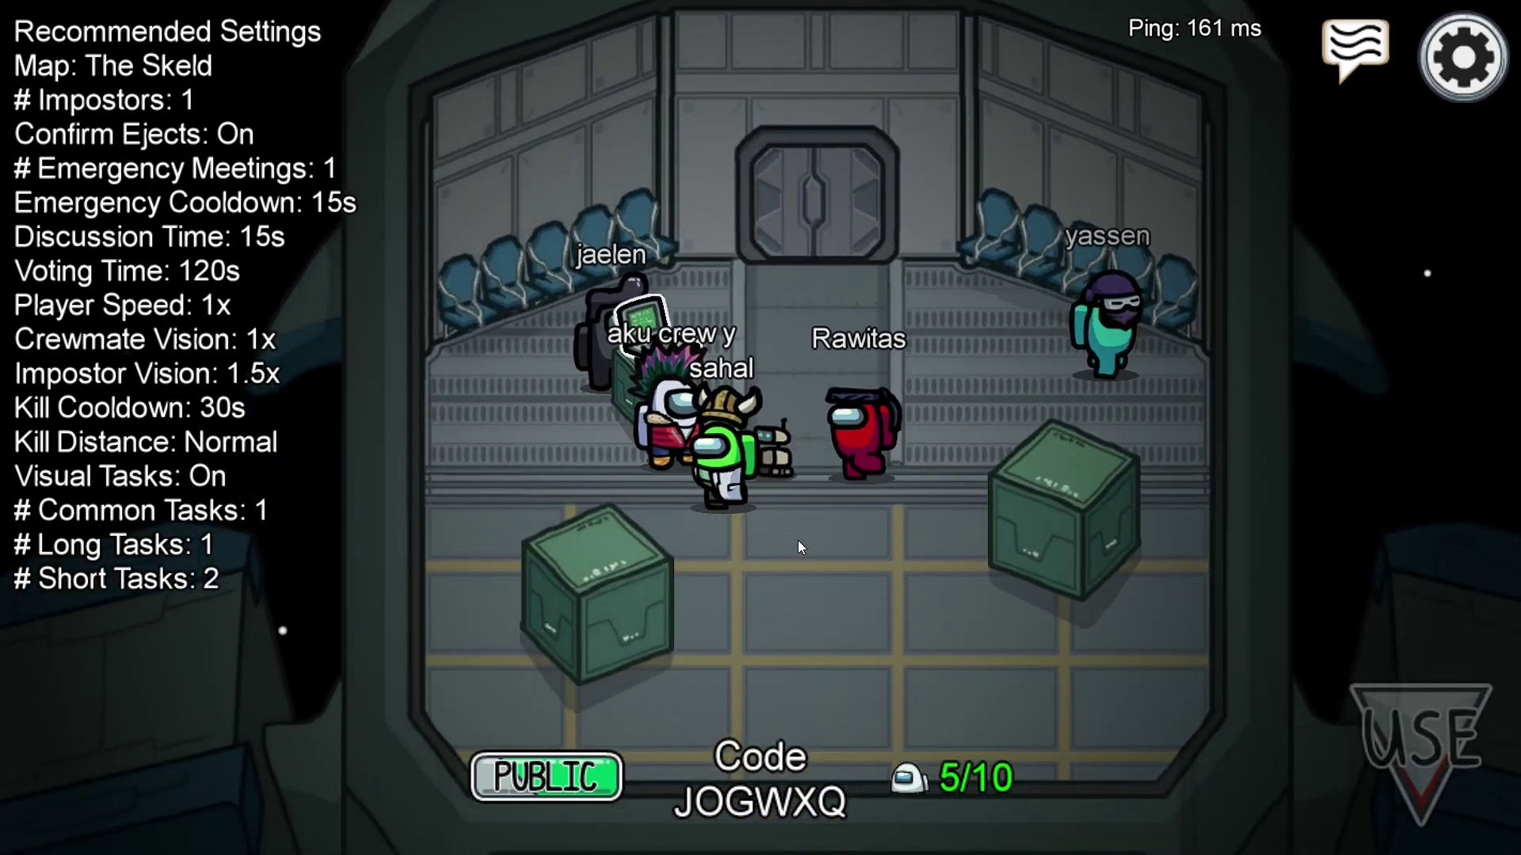